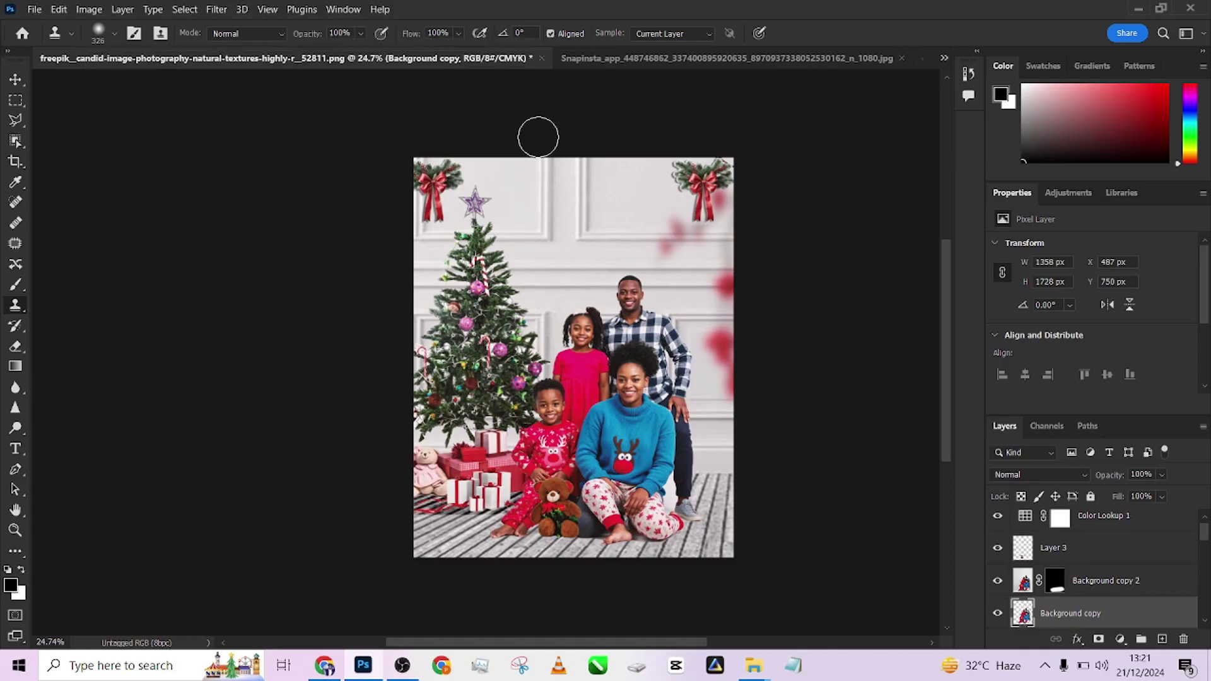
Compare the finished Christmas composite with its original Background layer shown on its own.
scroll(881, 429, down, 2)
scroll(1036, 527, down, 1)
scroll(1036, 527, down, 5)
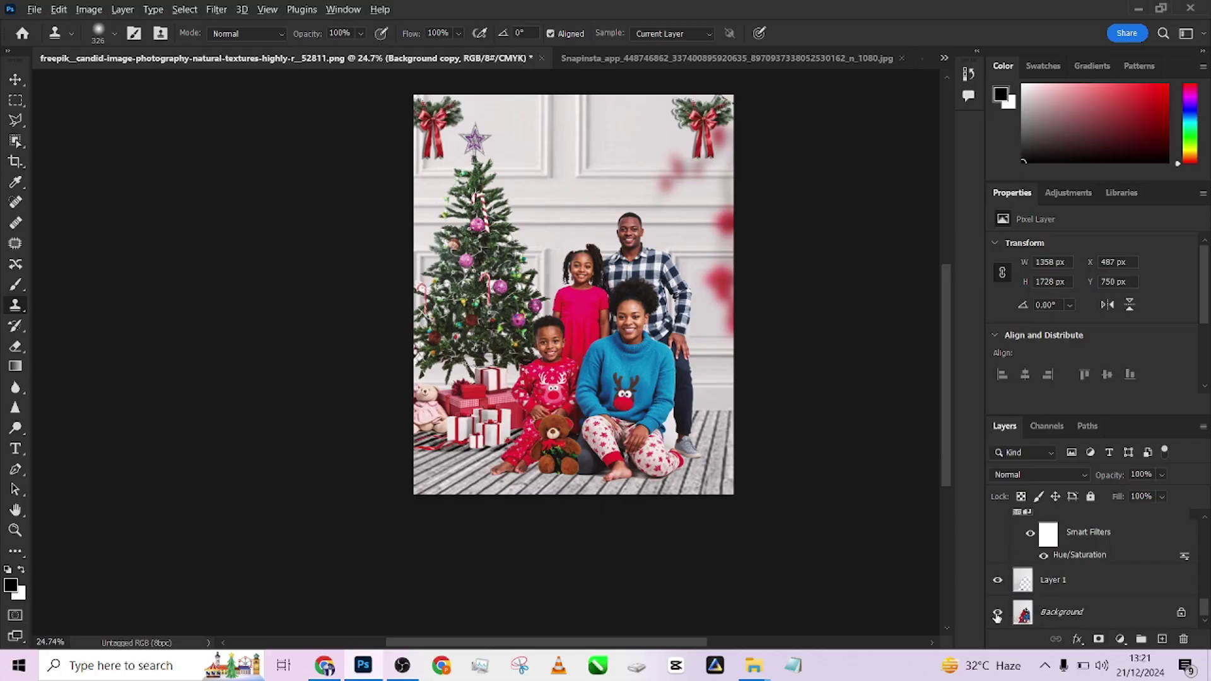
alt+click(998, 613)
alt+click(997, 615)
Switch to the pga.png document and activate the Crop tool.
click(942, 59)
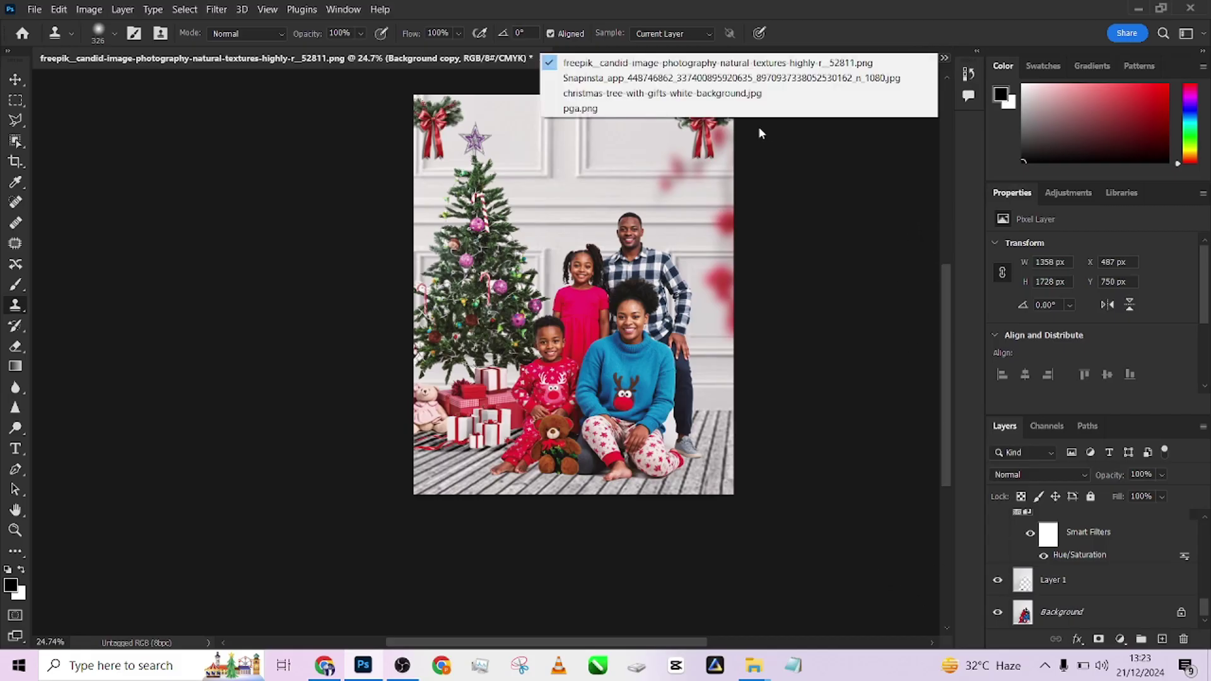
click(762, 110)
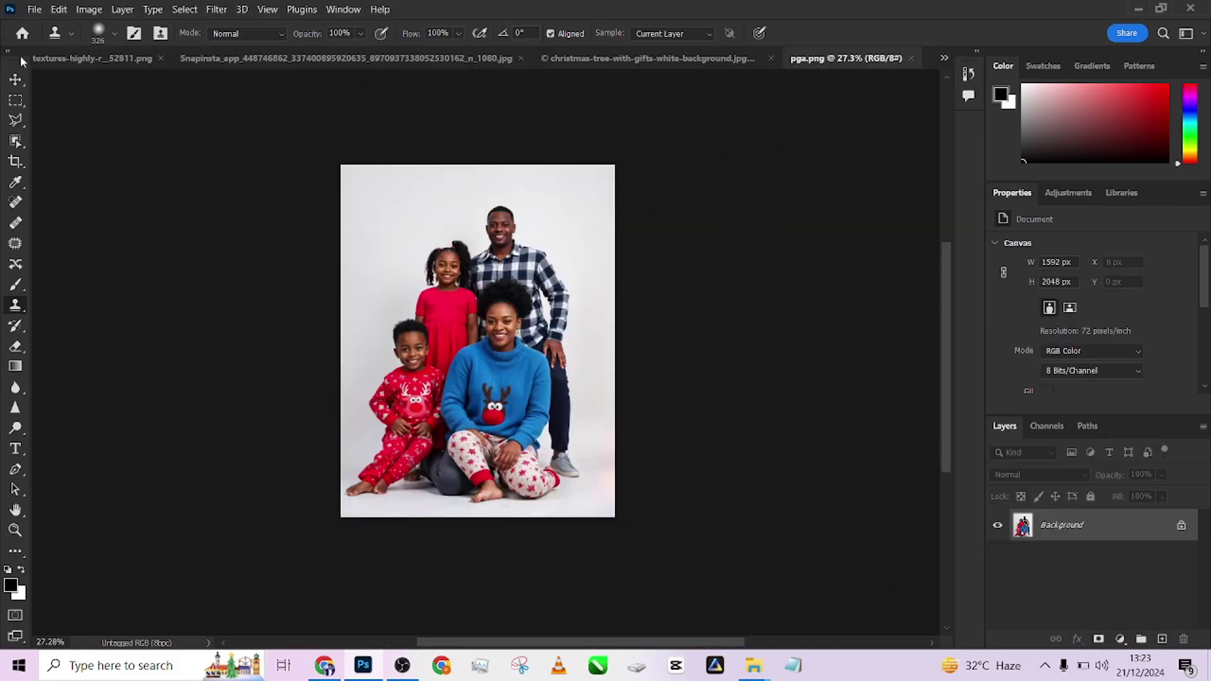
click(15, 164)
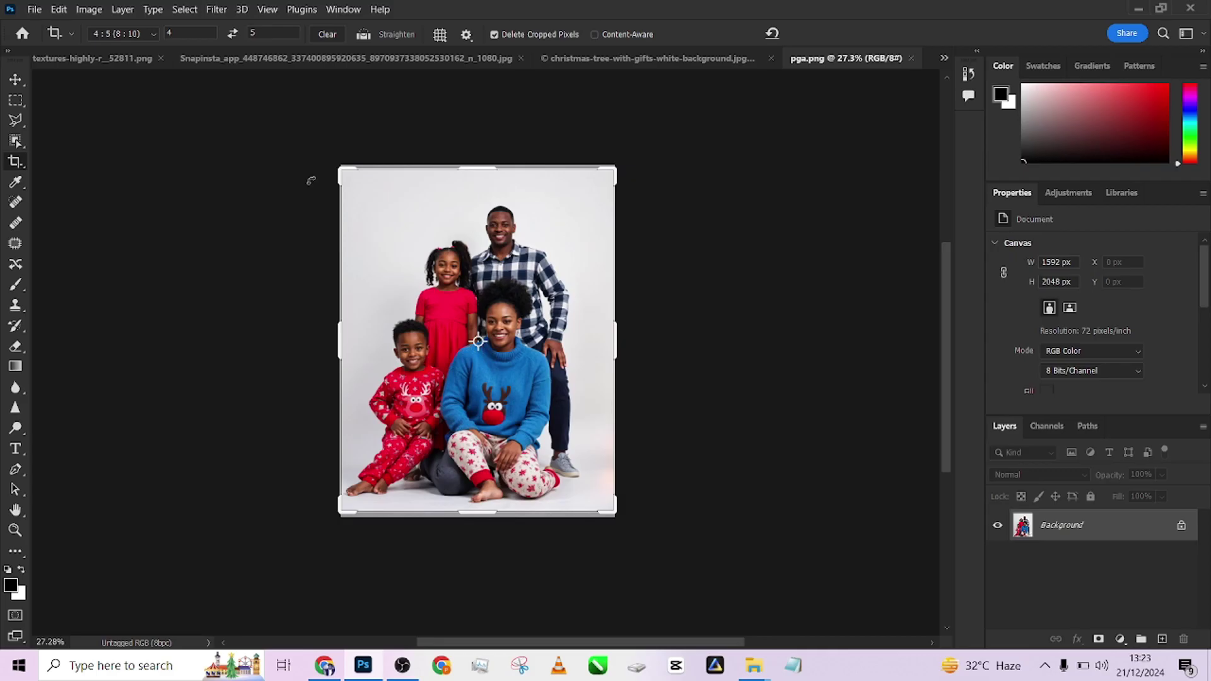
drag(340, 169, 276, 88)
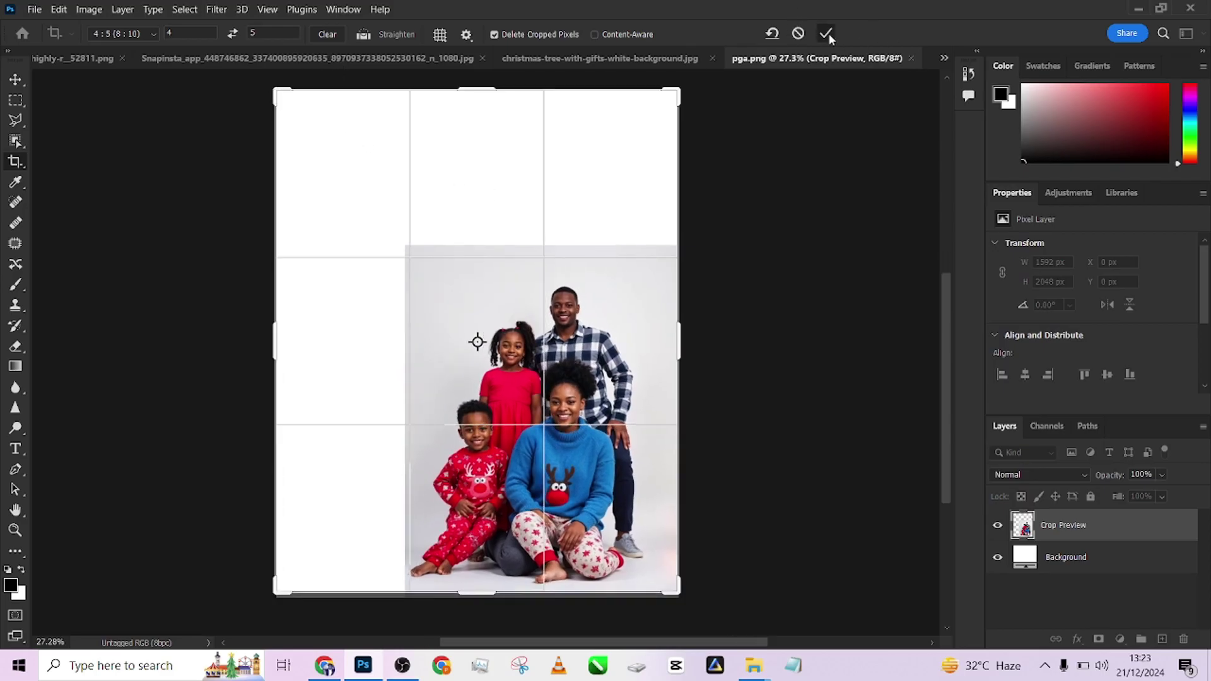
click(826, 34)
scroll(502, 307, down, 2)
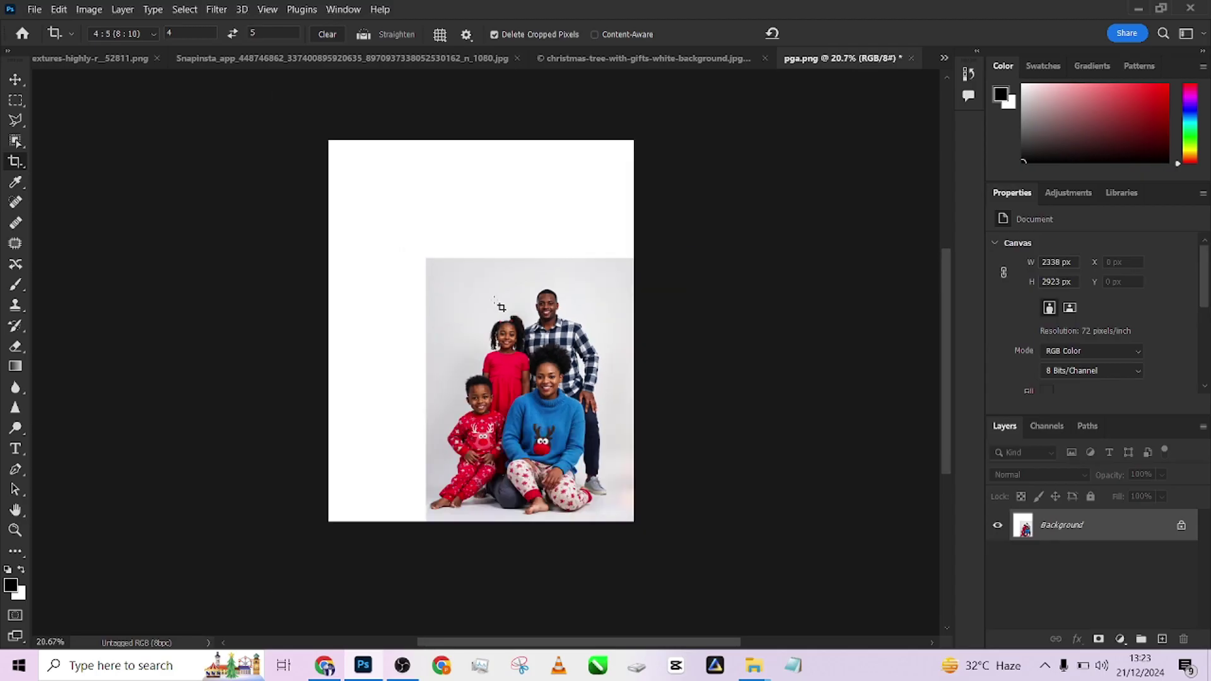
key(ctrl+z)
Extend the canvas above and to the left of the family with a 4:5 (8:10) crop, to about 2131 × 2663 px.
click(461, 340)
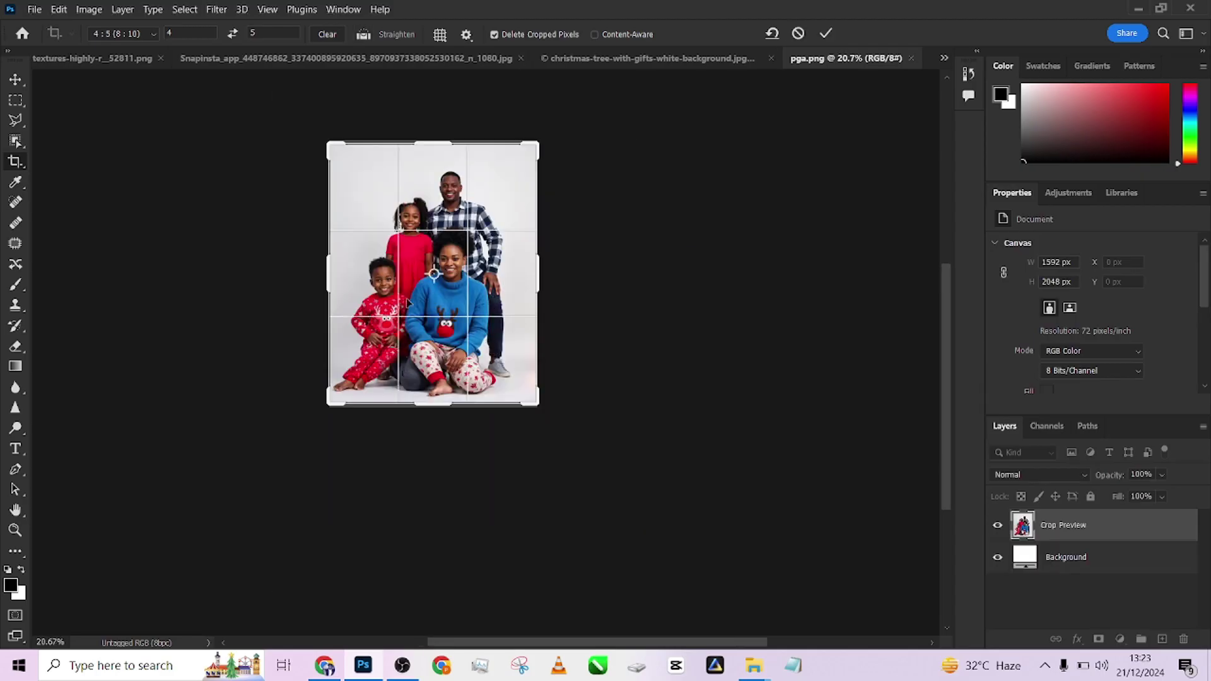
drag(330, 228, 281, 200)
scroll(548, 344, up, 2)
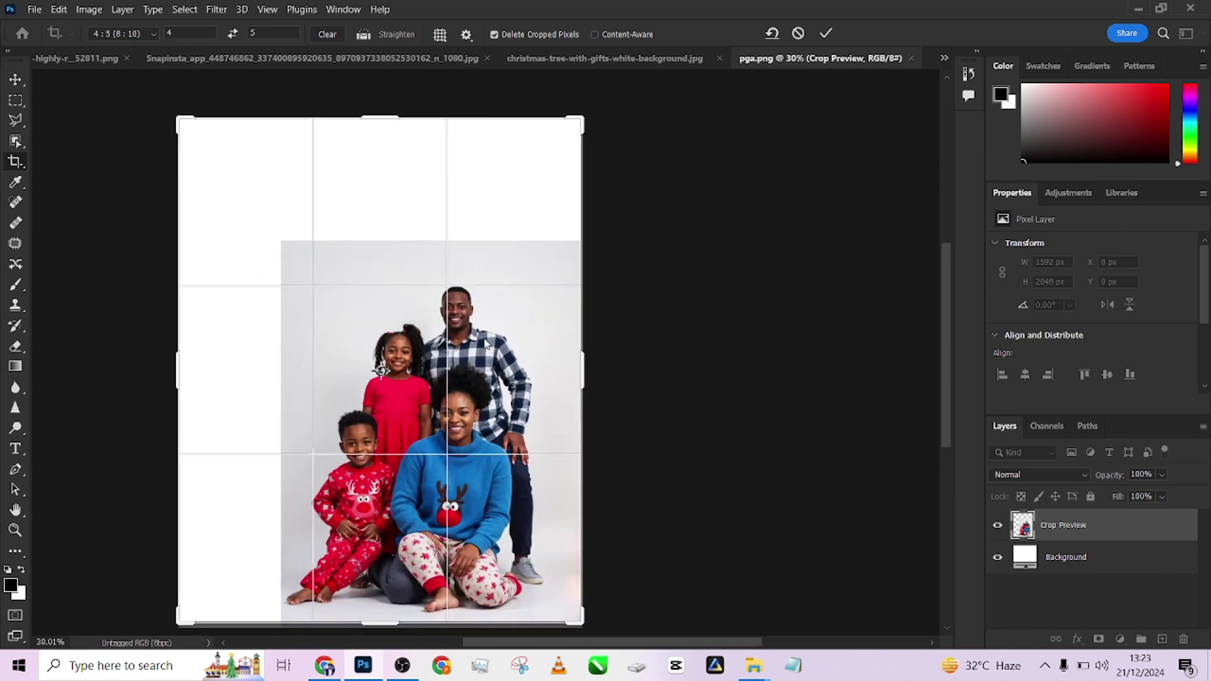
scroll(540, 309, left, 2)
scroll(555, 303, down, 1)
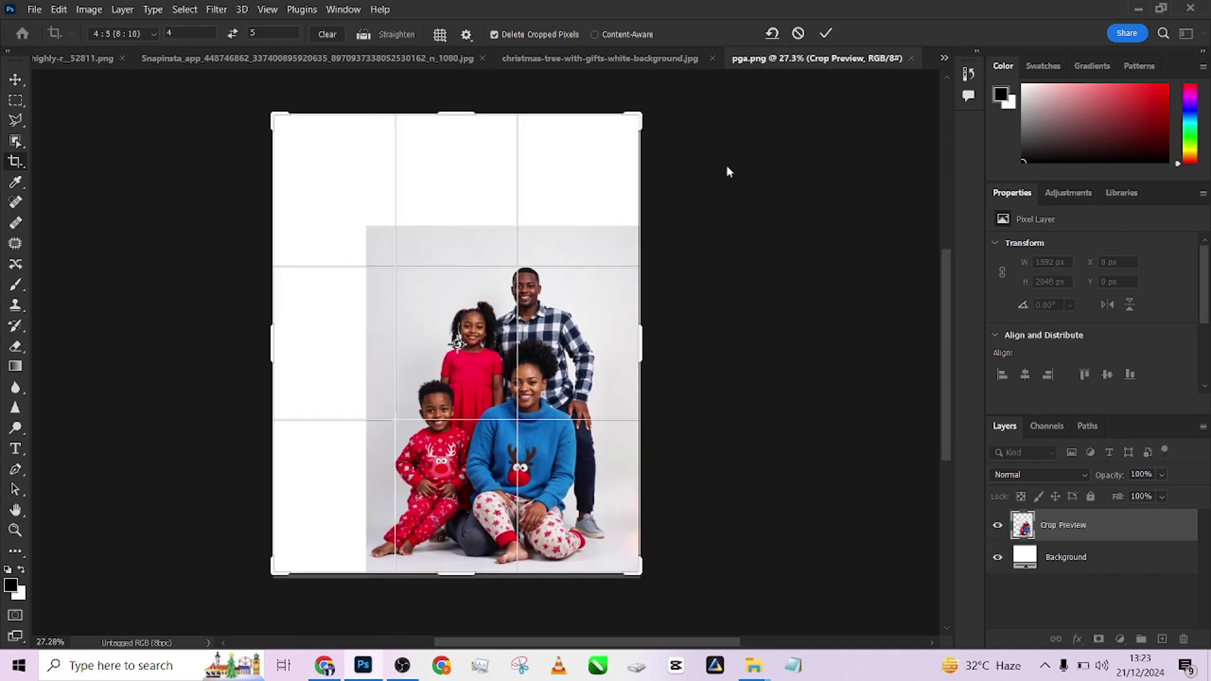
click(825, 33)
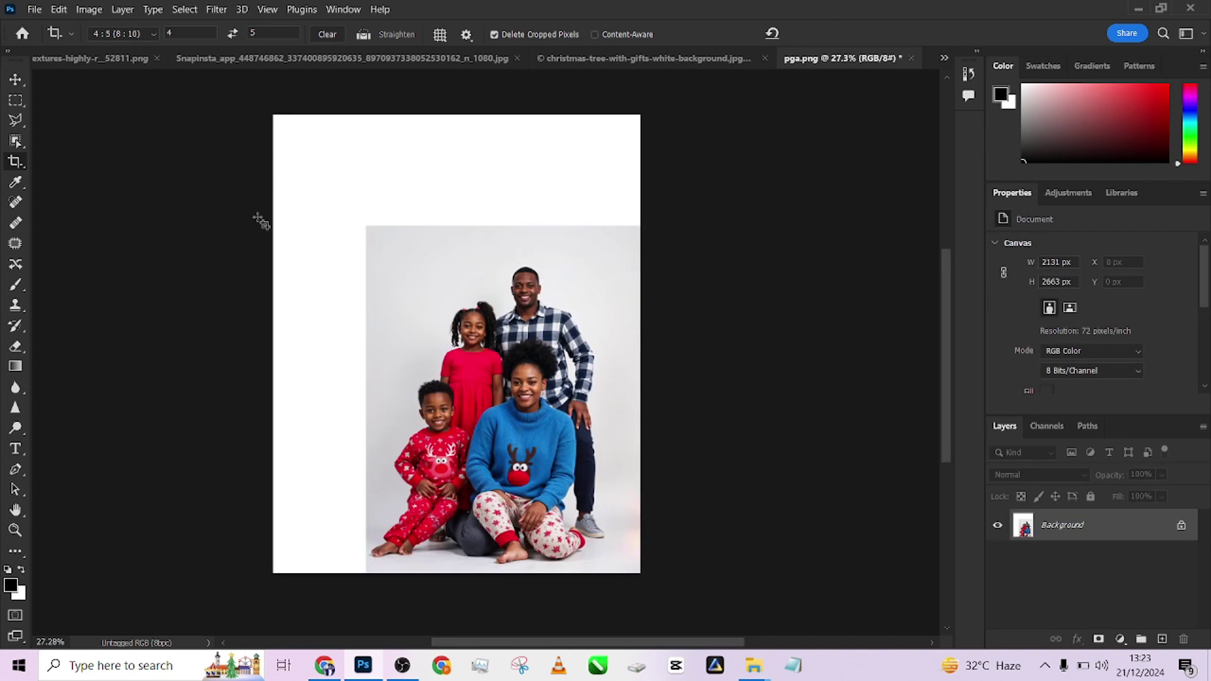
Select the blank canvas left of and above the photo with rectangular marquees, fill it with Content-Aware at 100% opacity, and deselect.
click(15, 100)
drag(251, 95, 363, 638)
scroll(378, 548, up, 4)
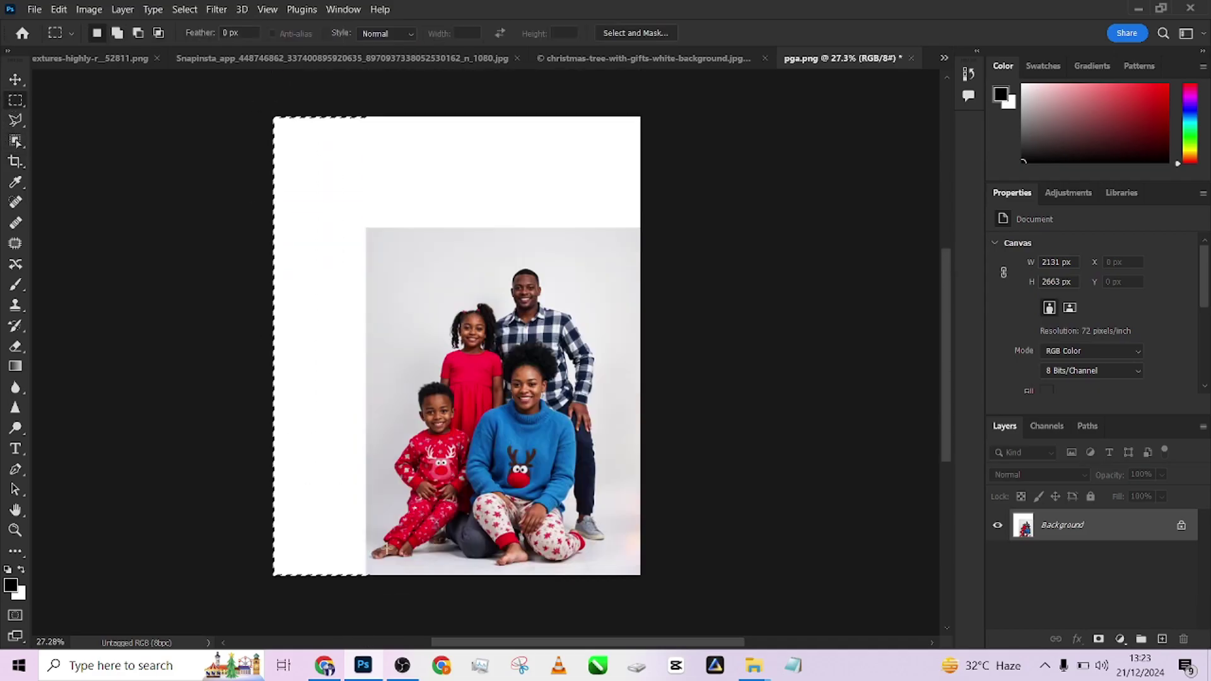
drag(257, 202, 691, 350)
right_click(499, 302)
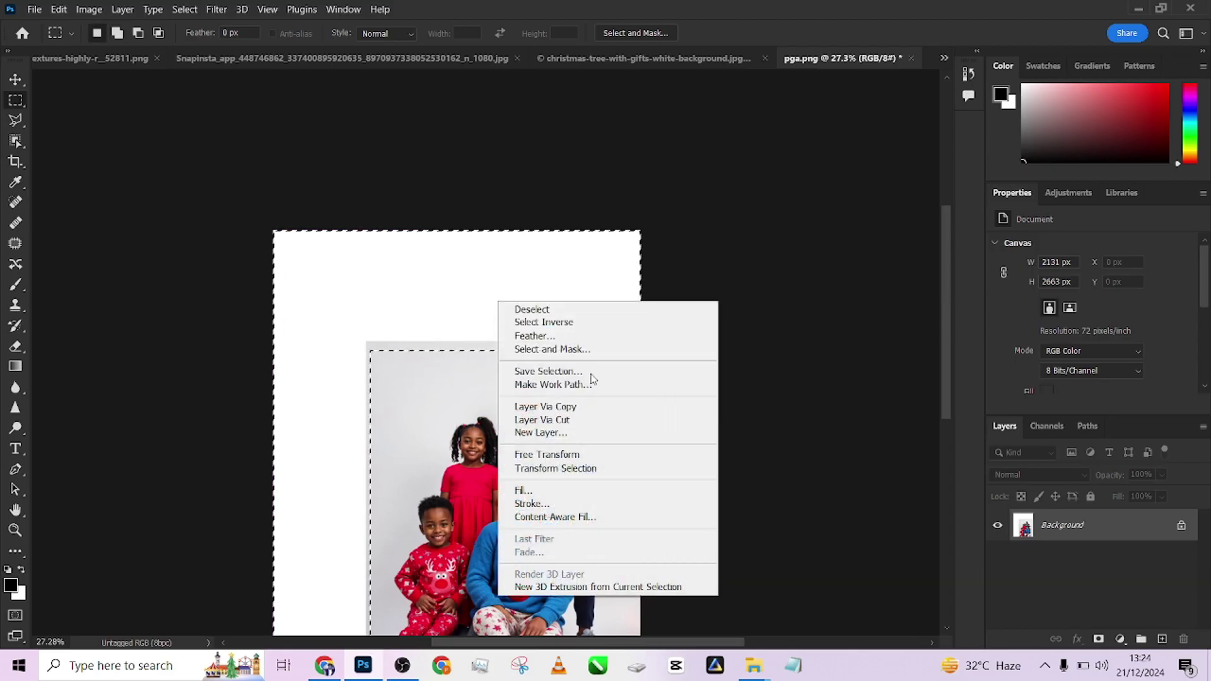
click(523, 490)
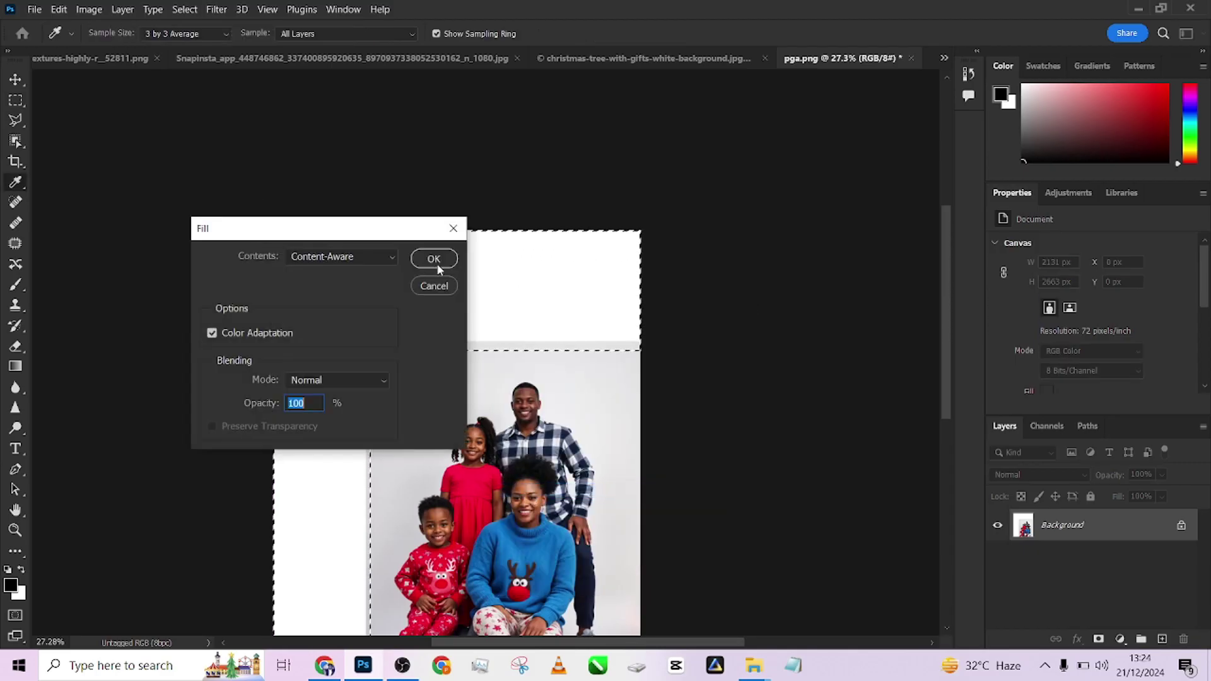
click(437, 263)
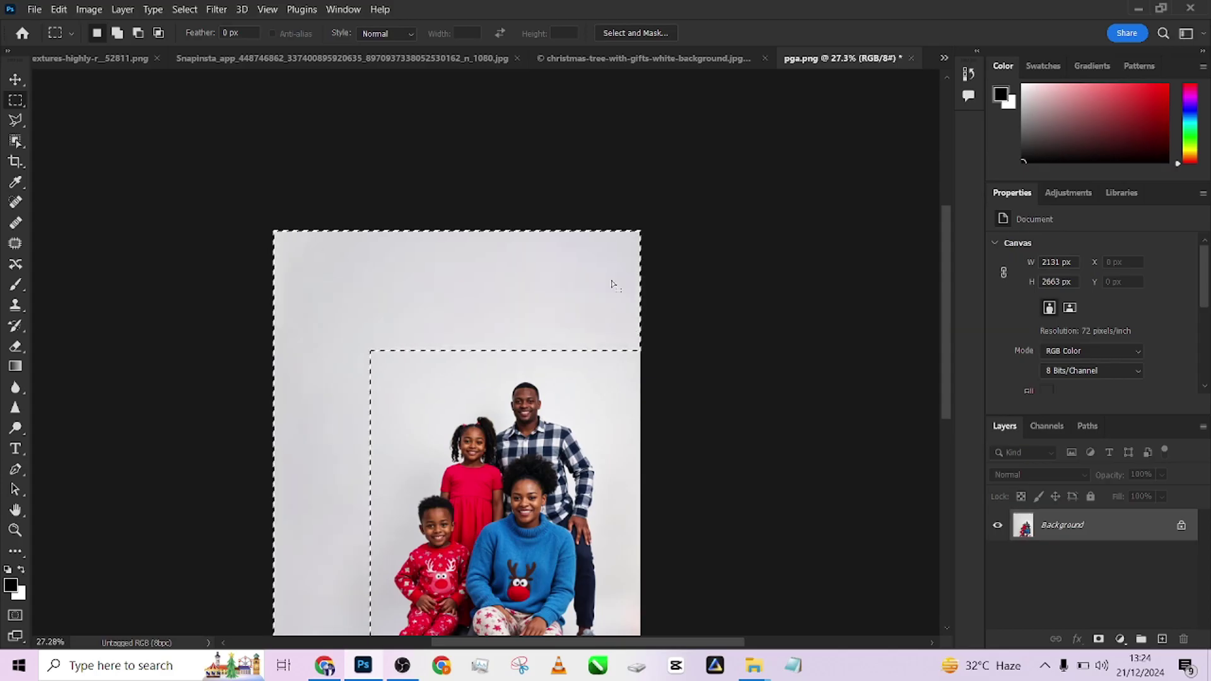
key(ctrl+d)
Select the whole family automatically using the Quick Selection tool's Select Subject function.
scroll(657, 338, down, 3)
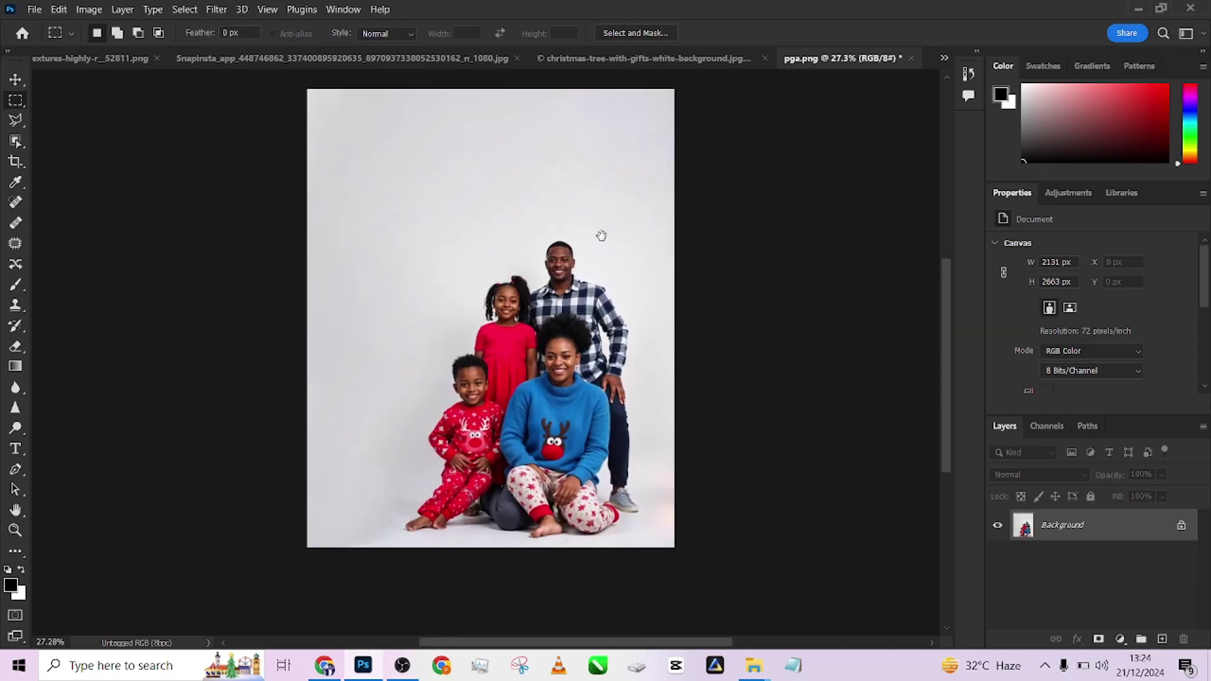
scroll(553, 387, up, 2)
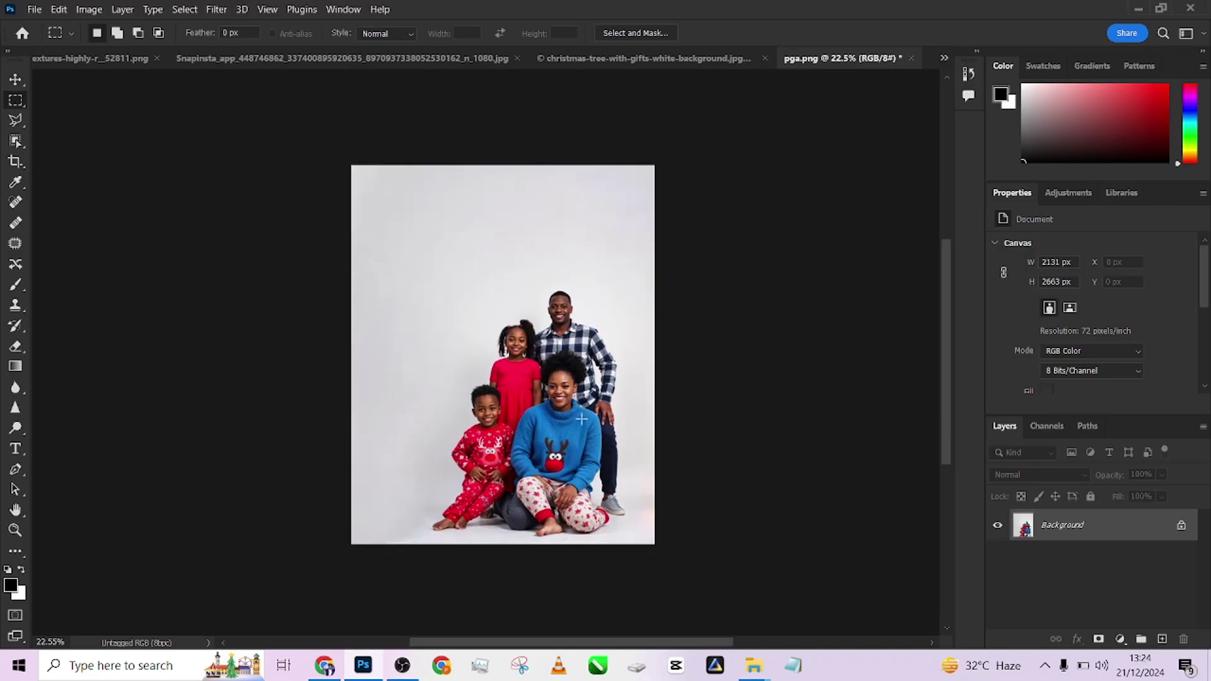
scroll(552, 387, down, 2)
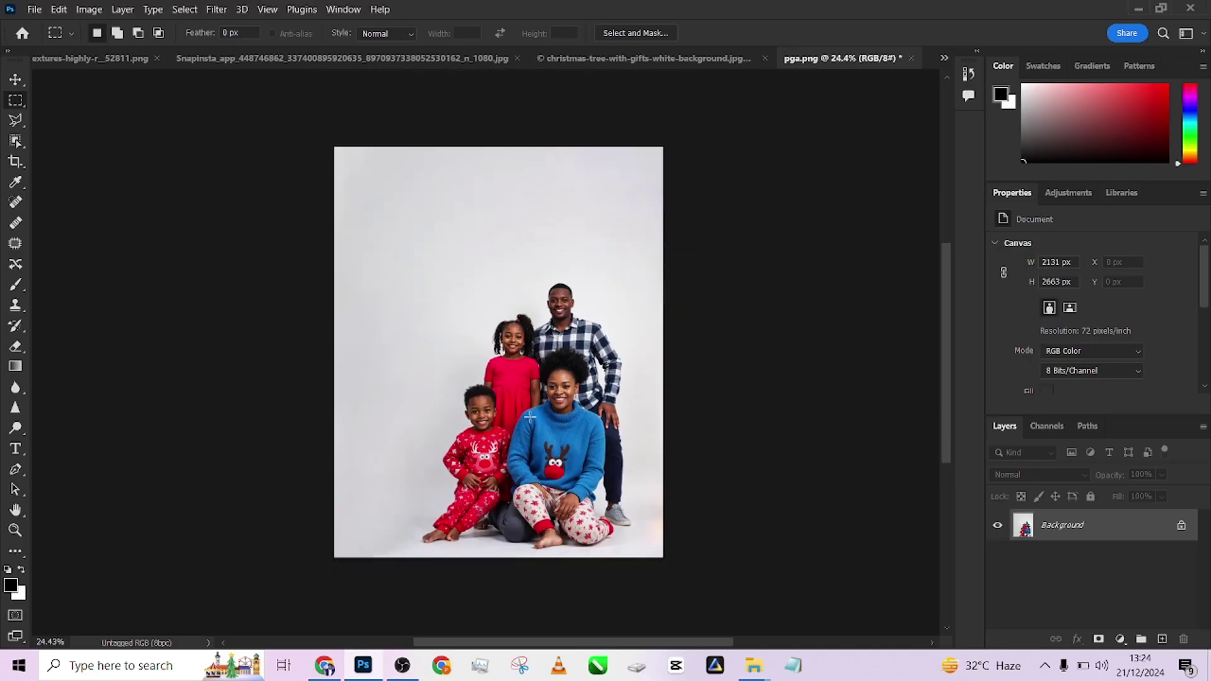
click(15, 140)
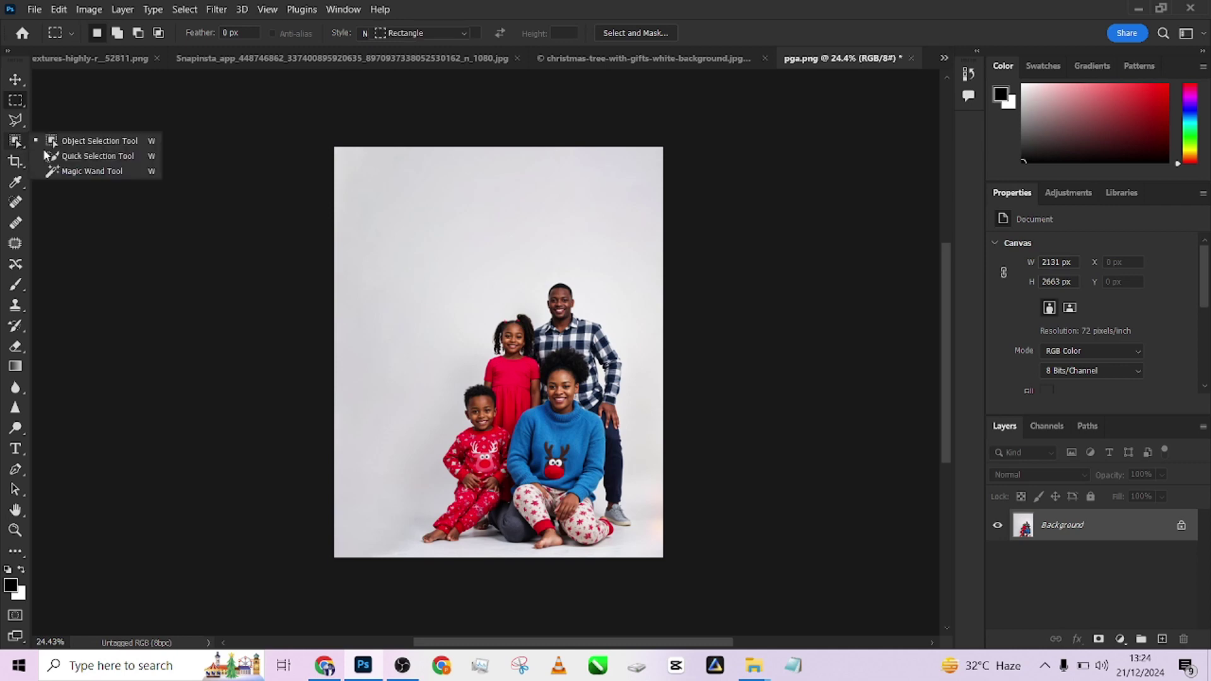
key(shift+w)
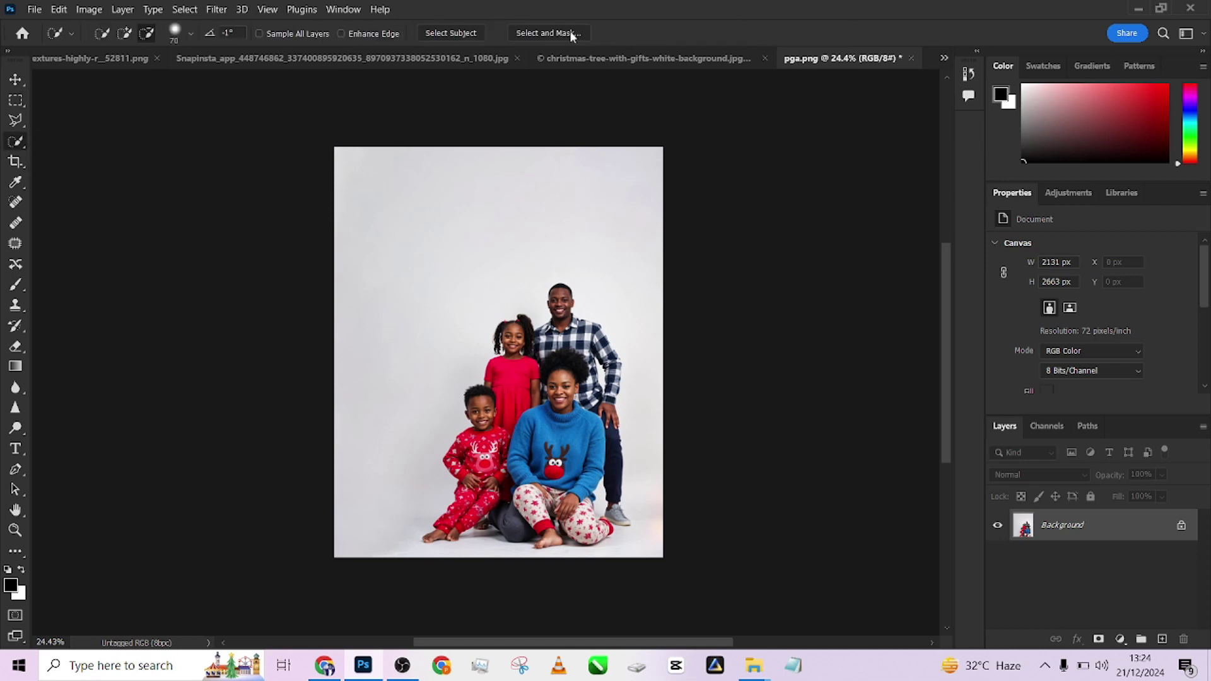
click(470, 35)
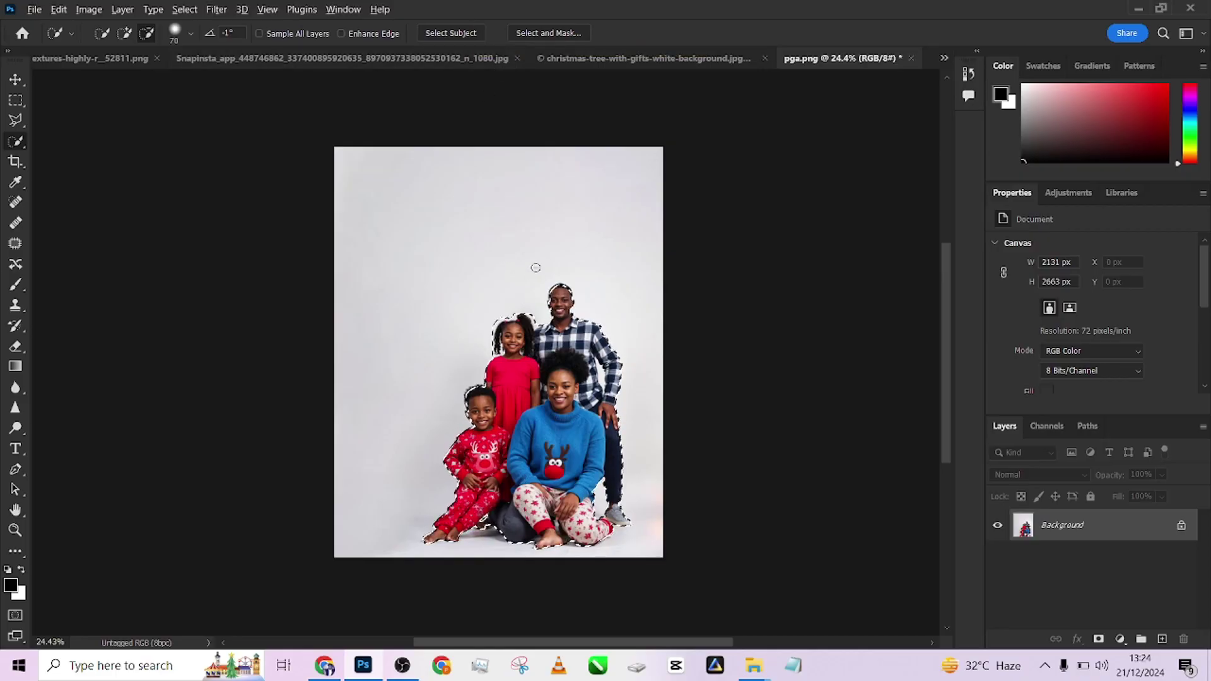
Set the Quick Selection brush size to 35 and invert the selection to cover the backdrop instead of the family.
scroll(532, 262, up, 3)
scroll(593, 367, down, 3)
scroll(589, 357, up, 4)
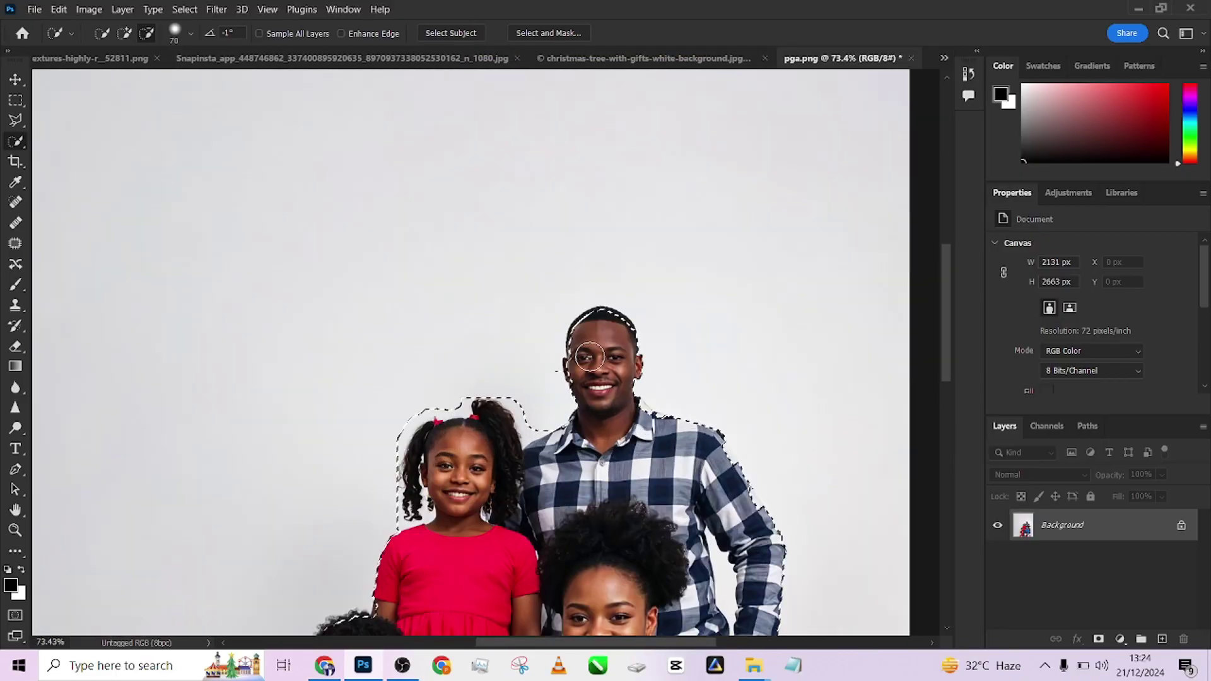
right_click(578, 357)
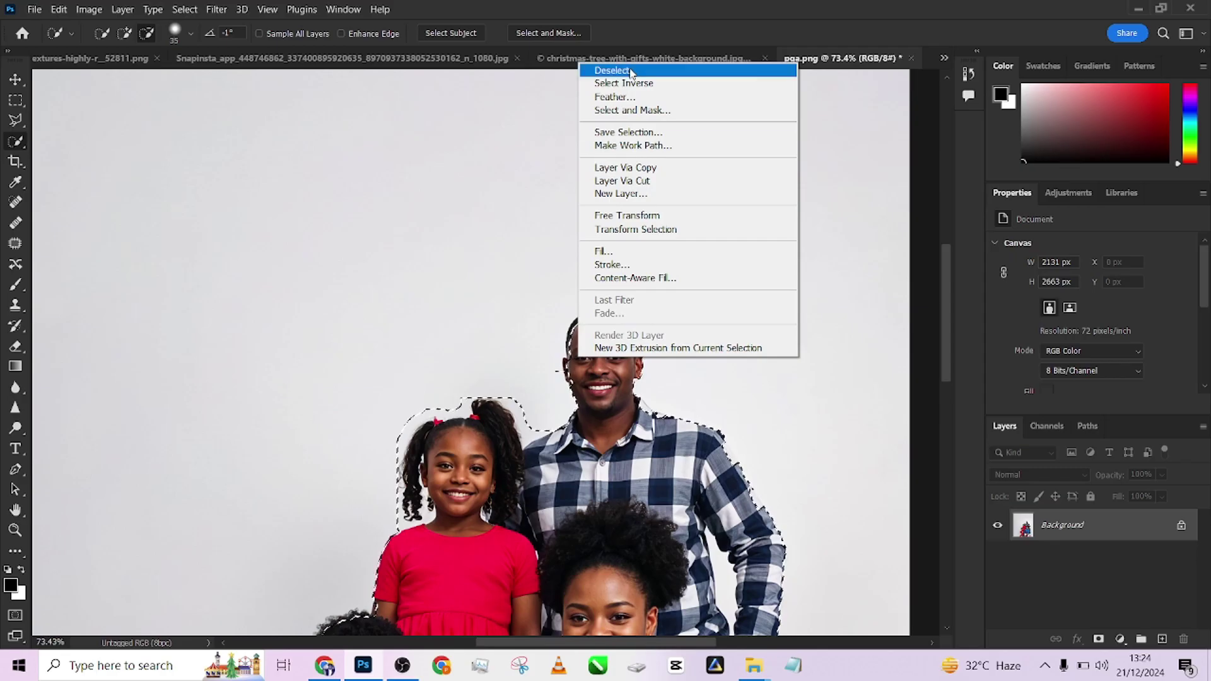
click(633, 82)
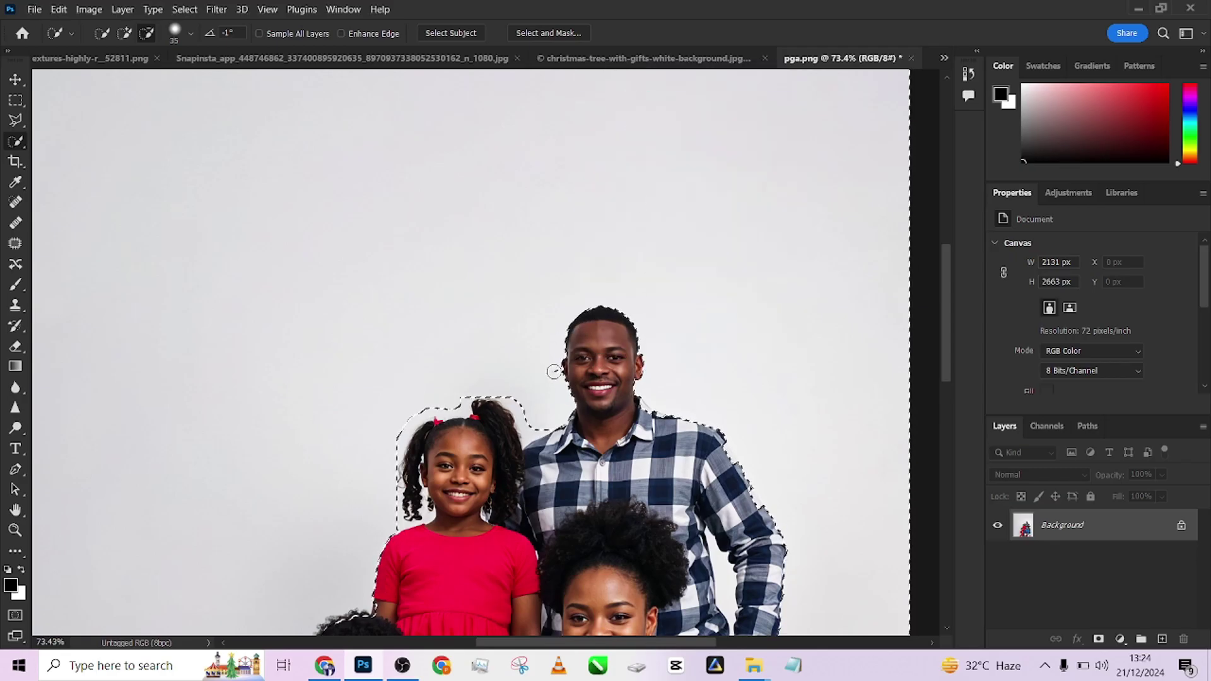
Add the missed backdrop beside the man's face and around the girl's hair and shoulder to the selection, reducing the brush size to 13.
alt+click(546, 376)
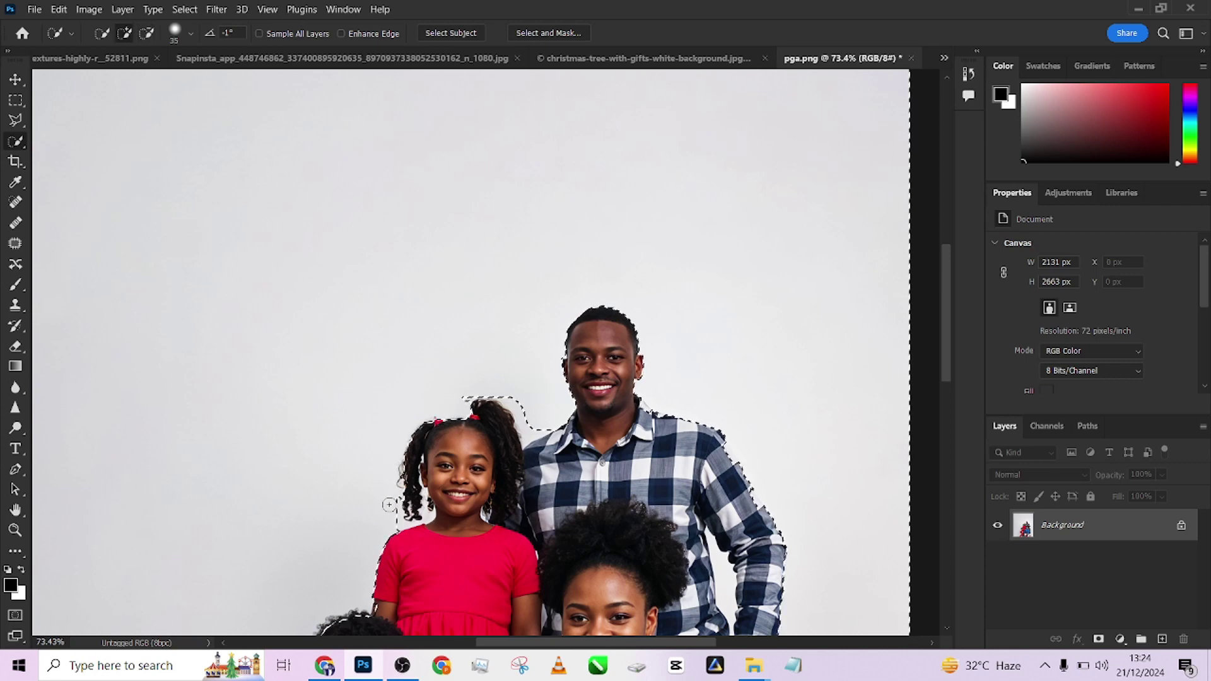
alt+click(502, 387)
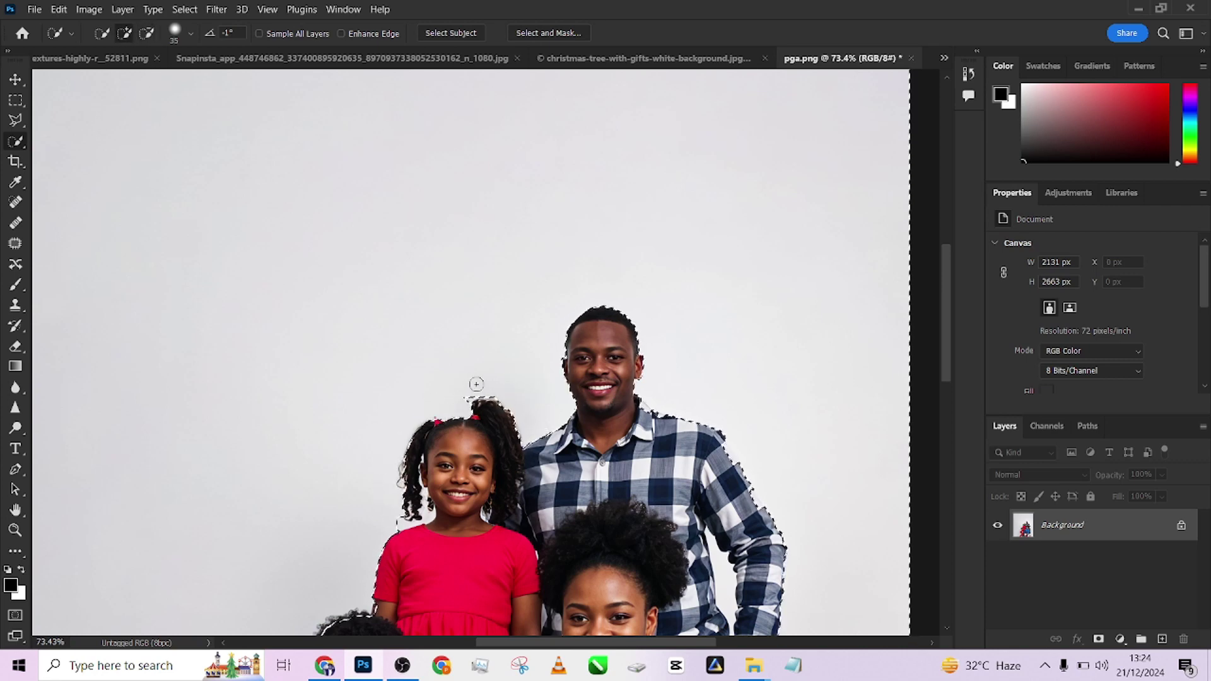
alt+click(474, 388)
scroll(483, 383, down, 3)
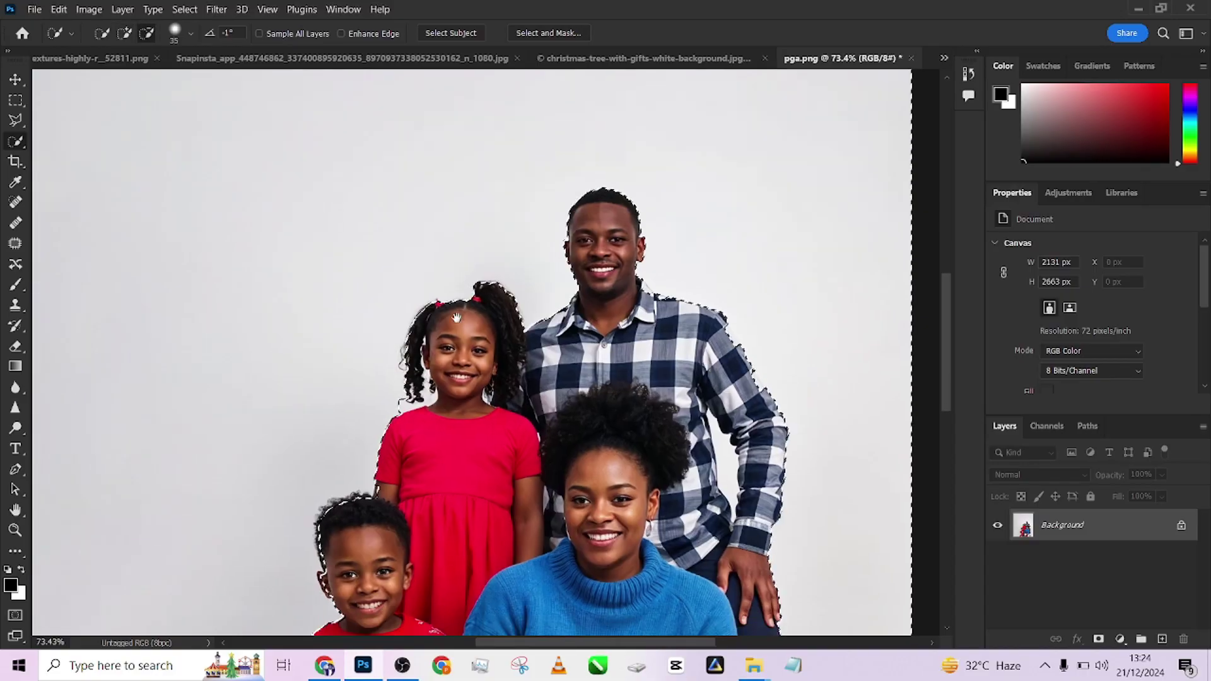
alt+right_click(431, 419)
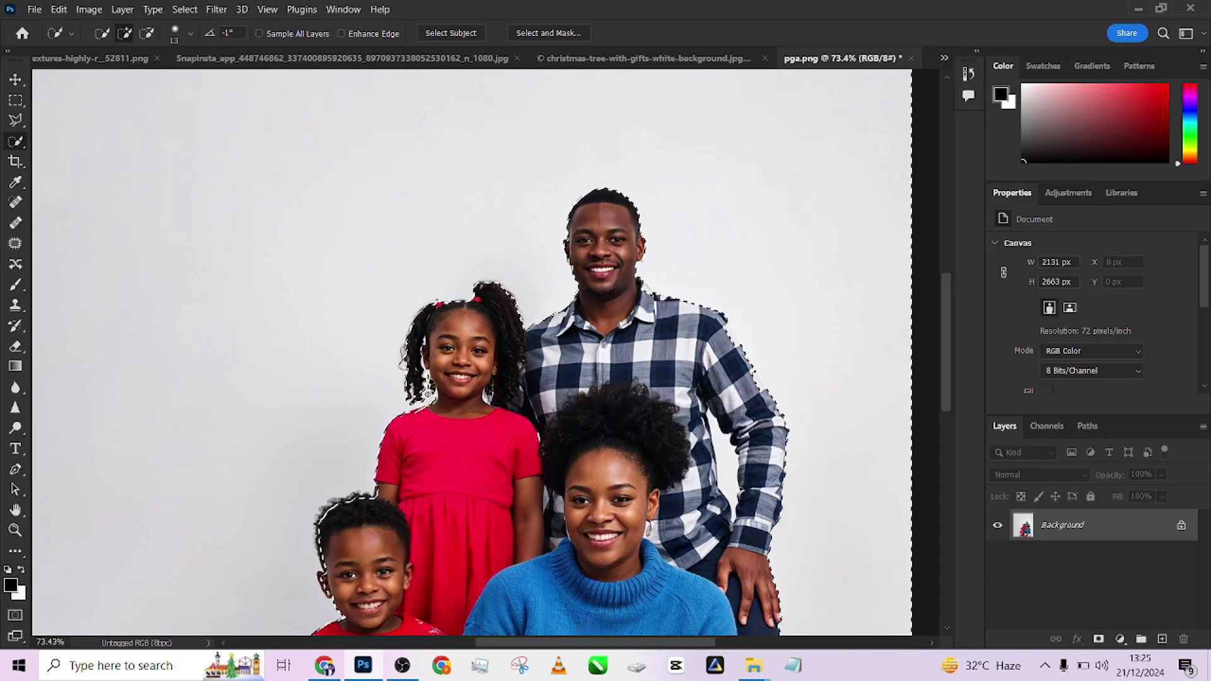
scroll(402, 445, down, 3)
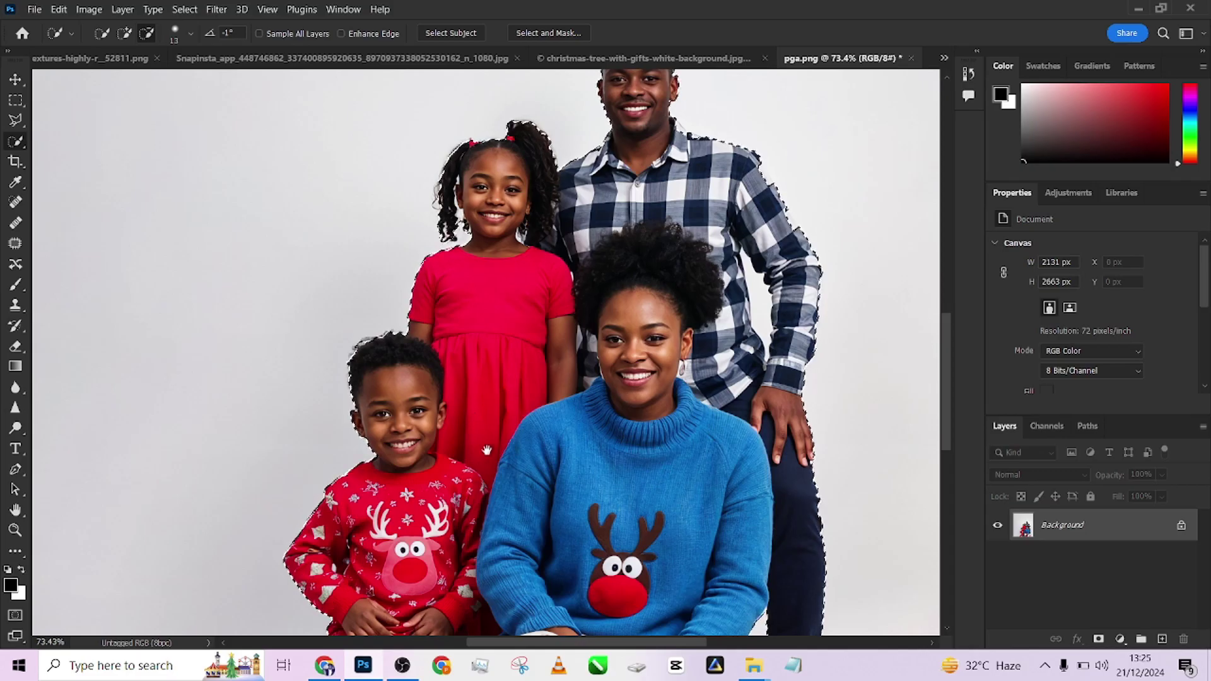
Refine the backdrop selection around the seated woman's and boy's legs and feet, and check the edges around the man's arm.
scroll(489, 379, down, 5)
scroll(491, 401, down, 1)
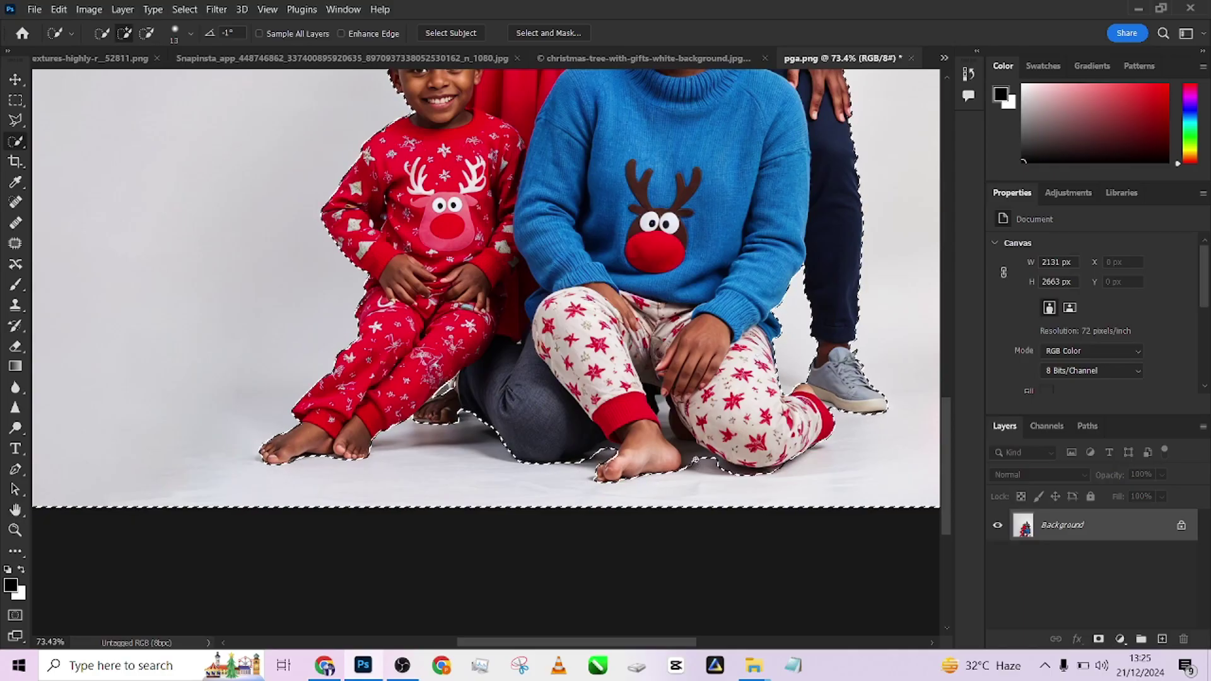
key(alt)
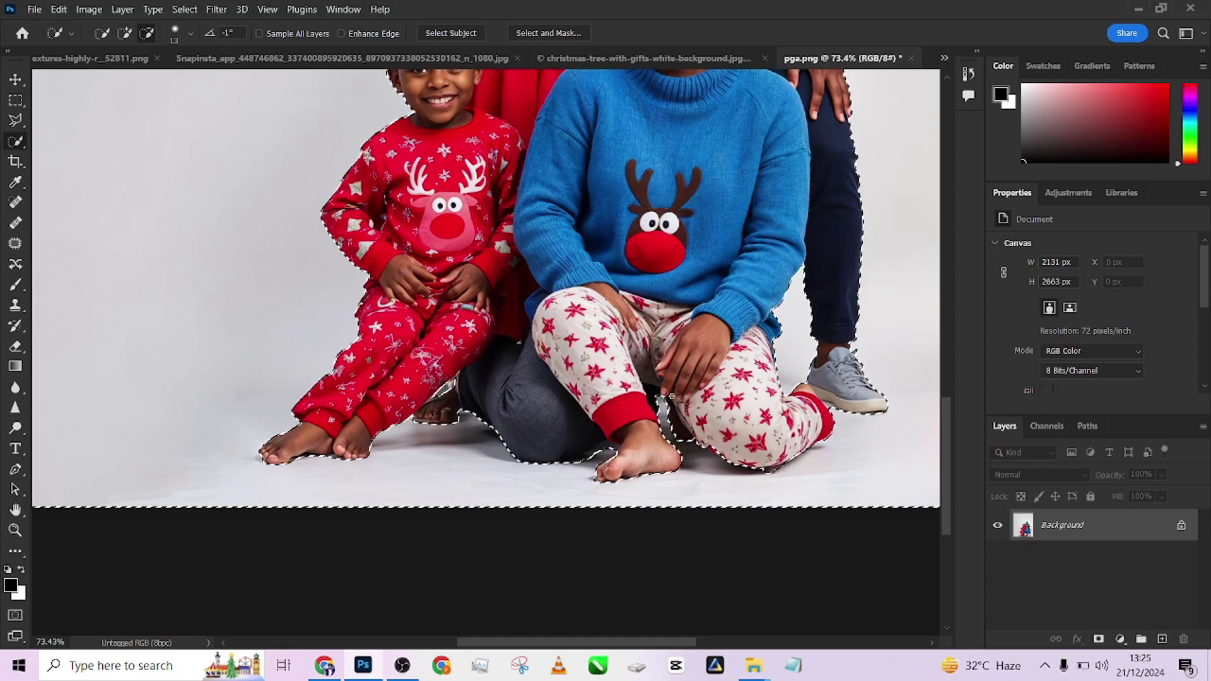
drag(781, 411, 570, 489)
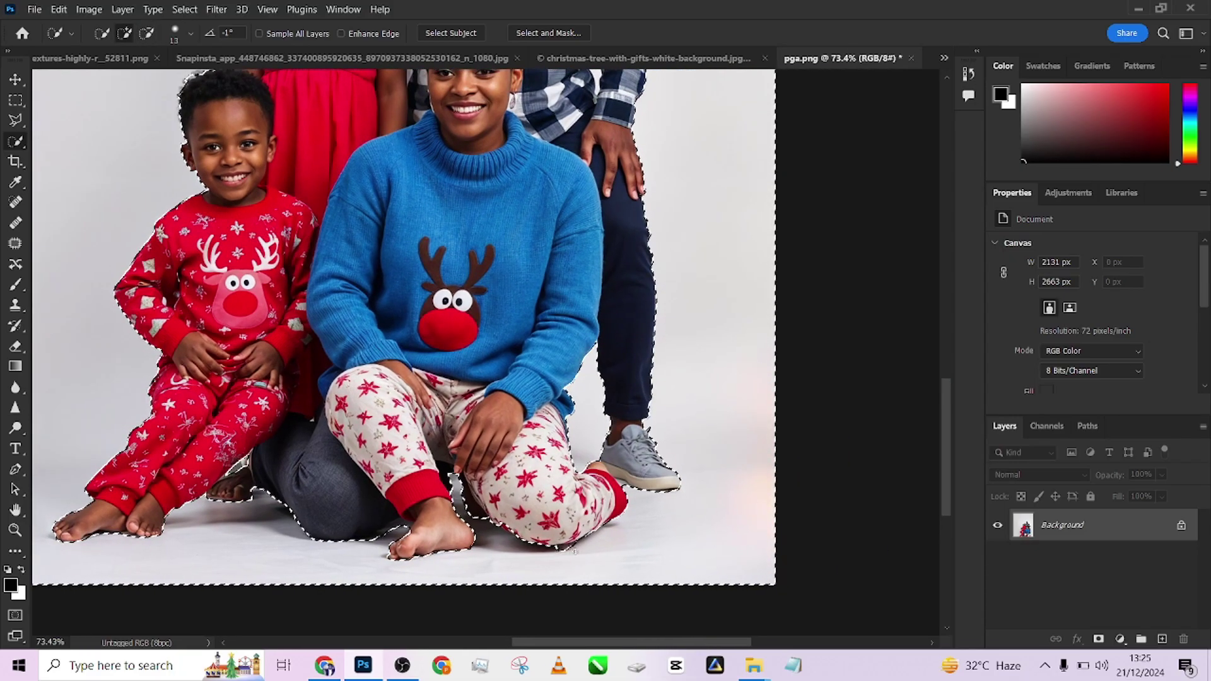
drag(359, 241, 487, 309)
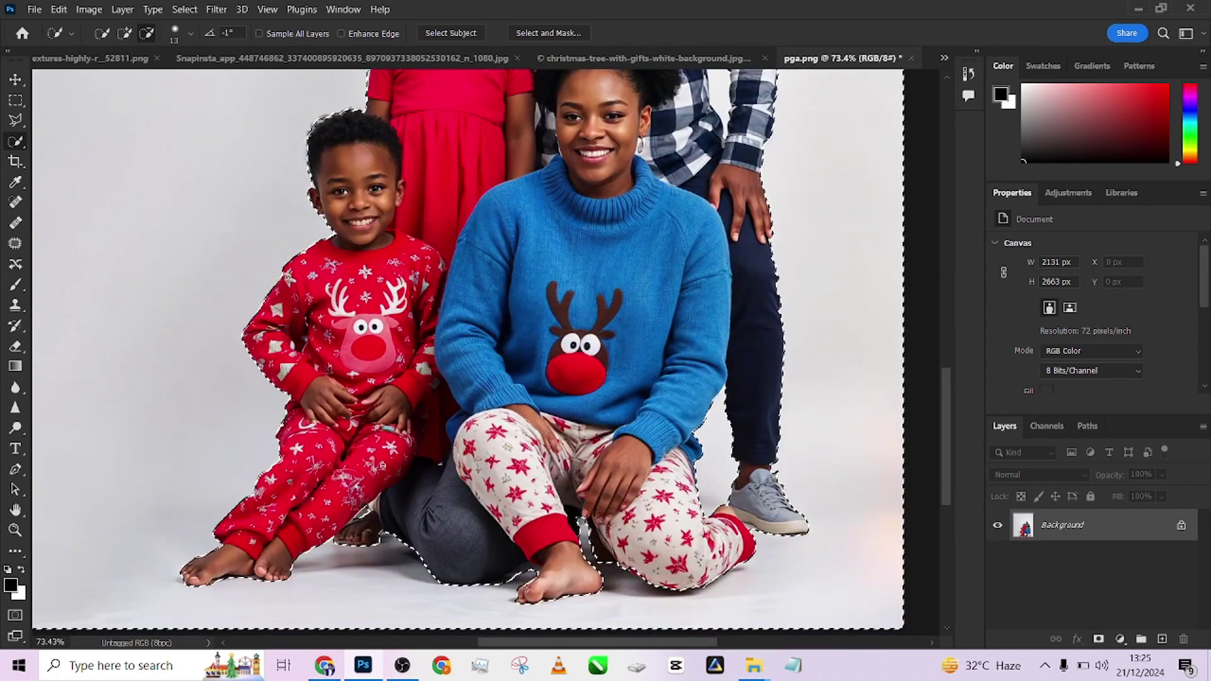
scroll(445, 424, up, 5)
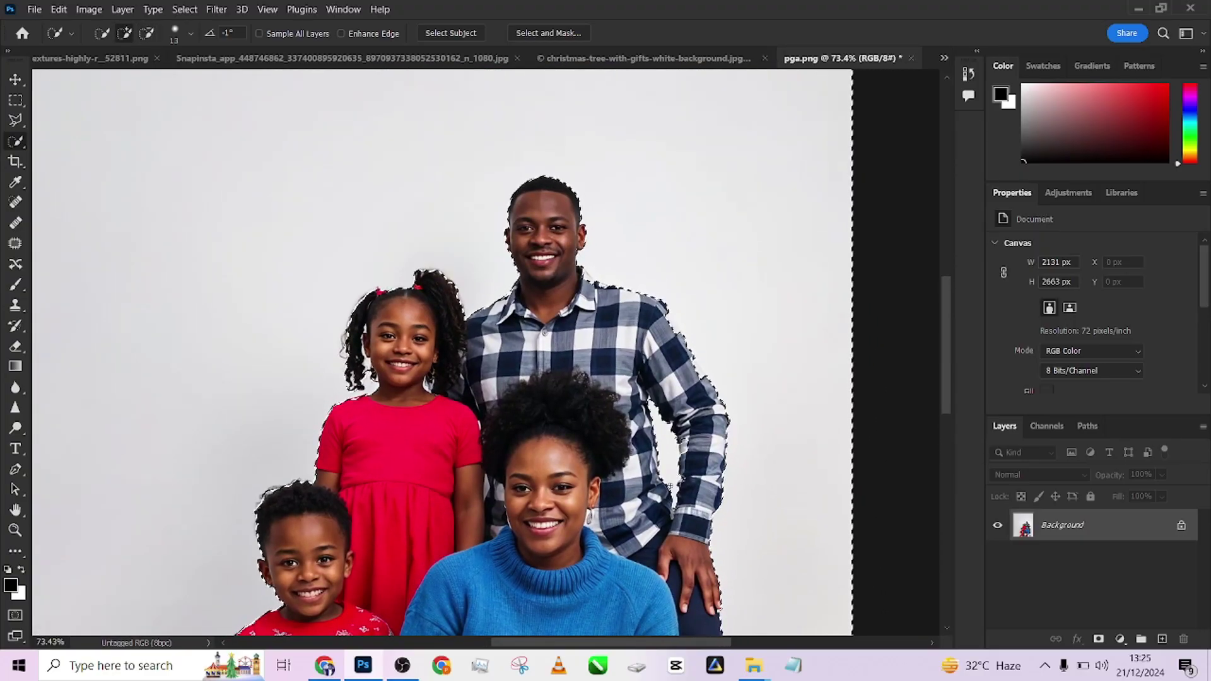
key(alt)
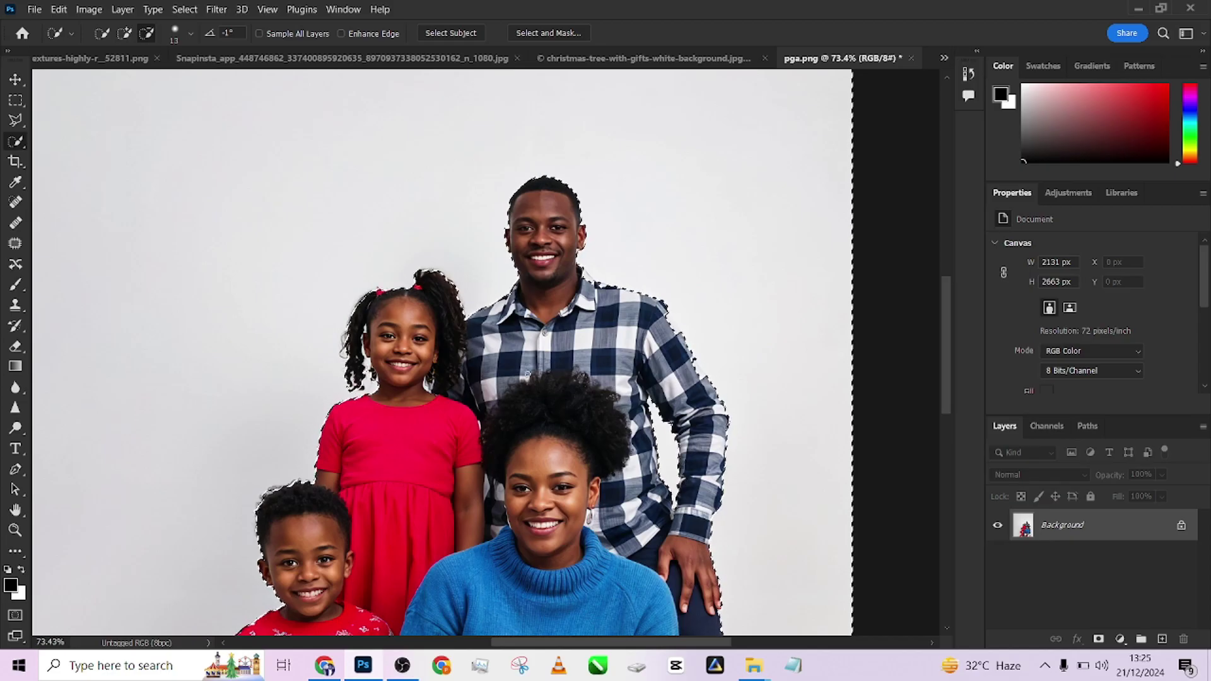
scroll(525, 335, down, 5)
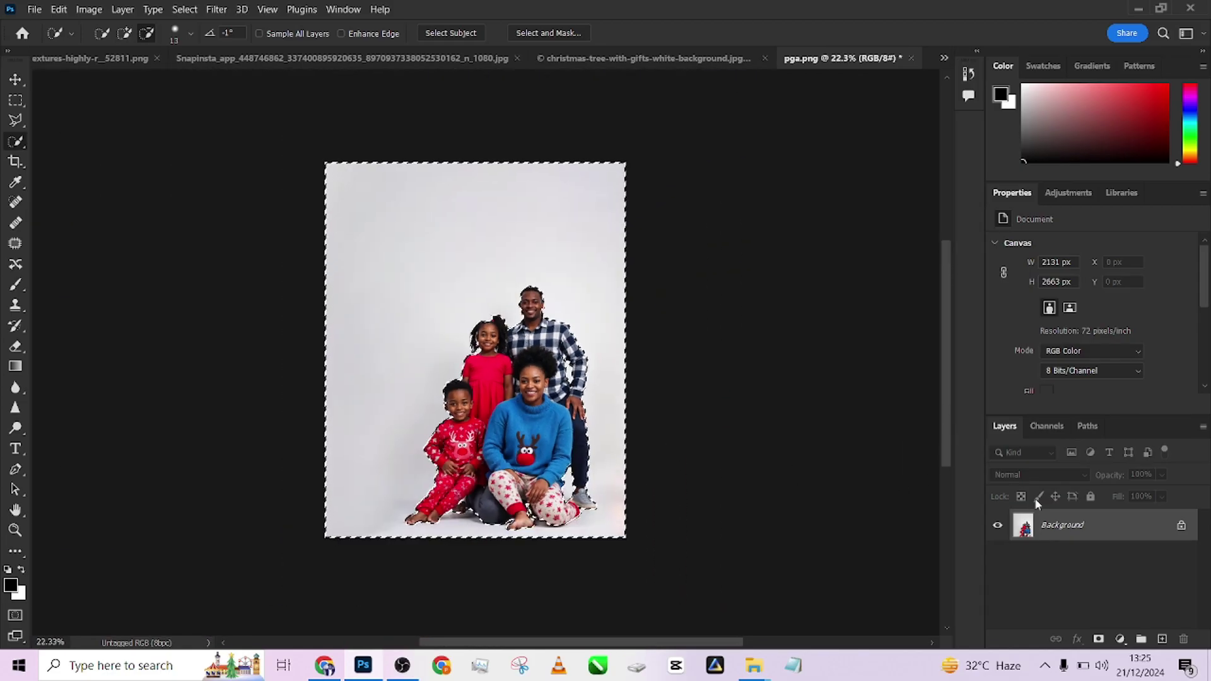
Cut the selected backdrop out of a duplicate of the Background layer and move the resulting layer beneath the family cutout.
drag(1066, 525, 1161, 639)
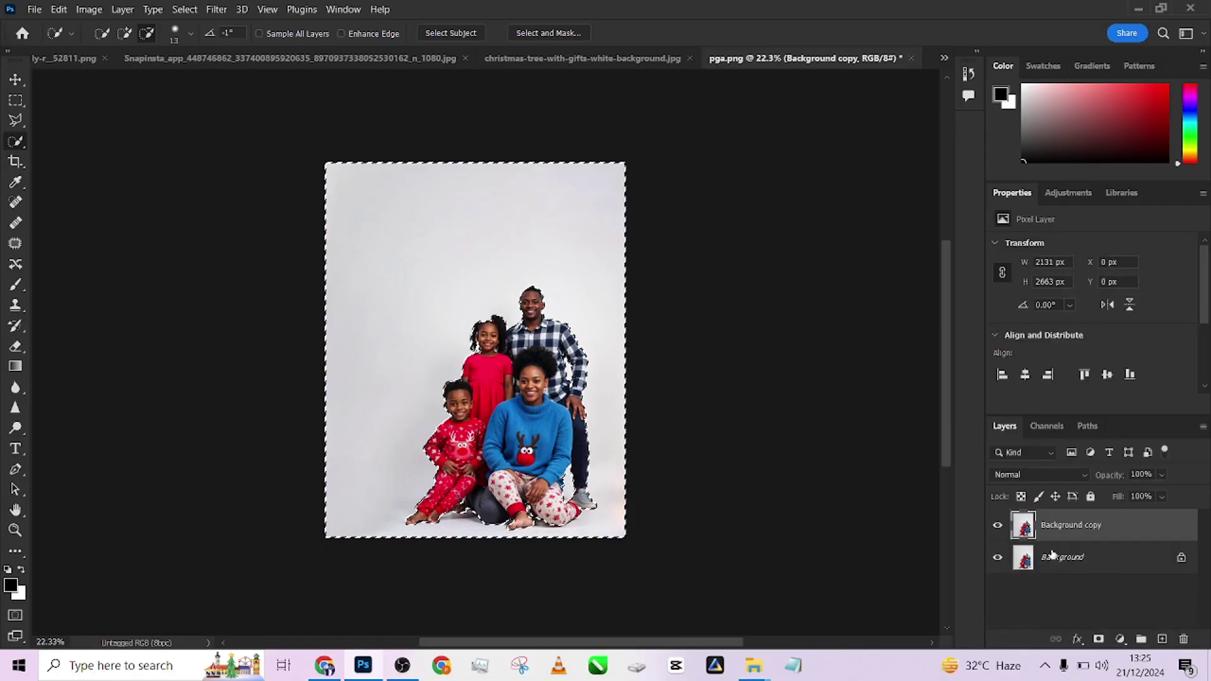
right_click(521, 269)
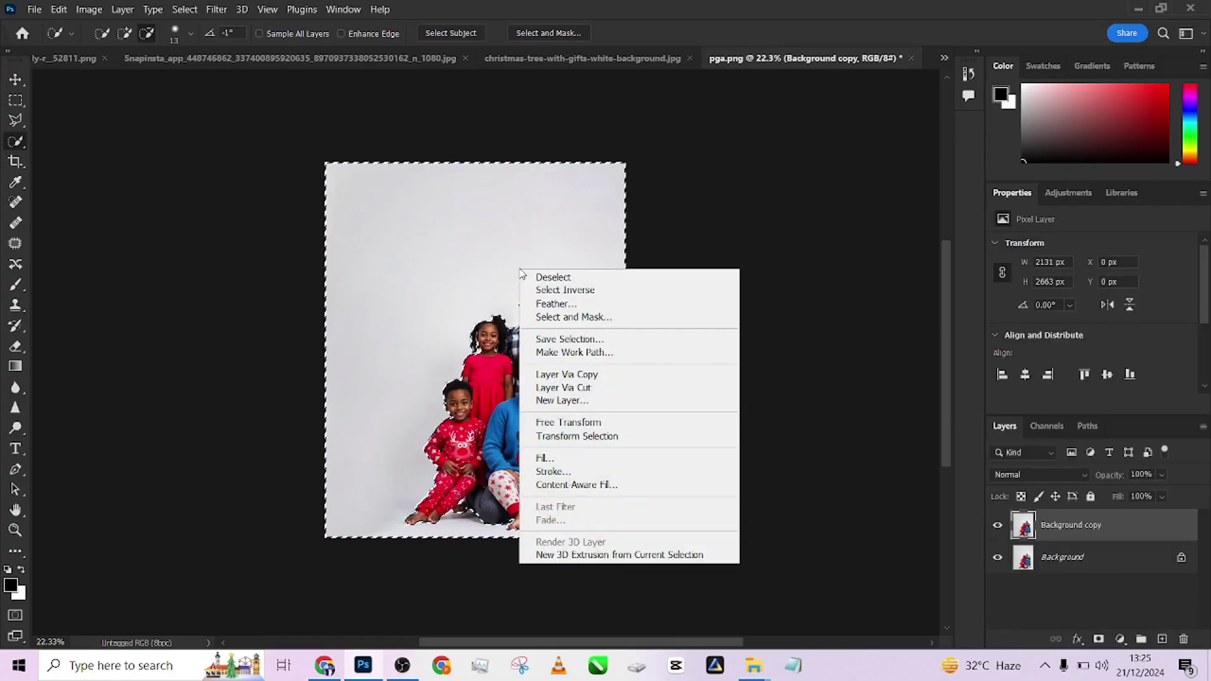
click(596, 390)
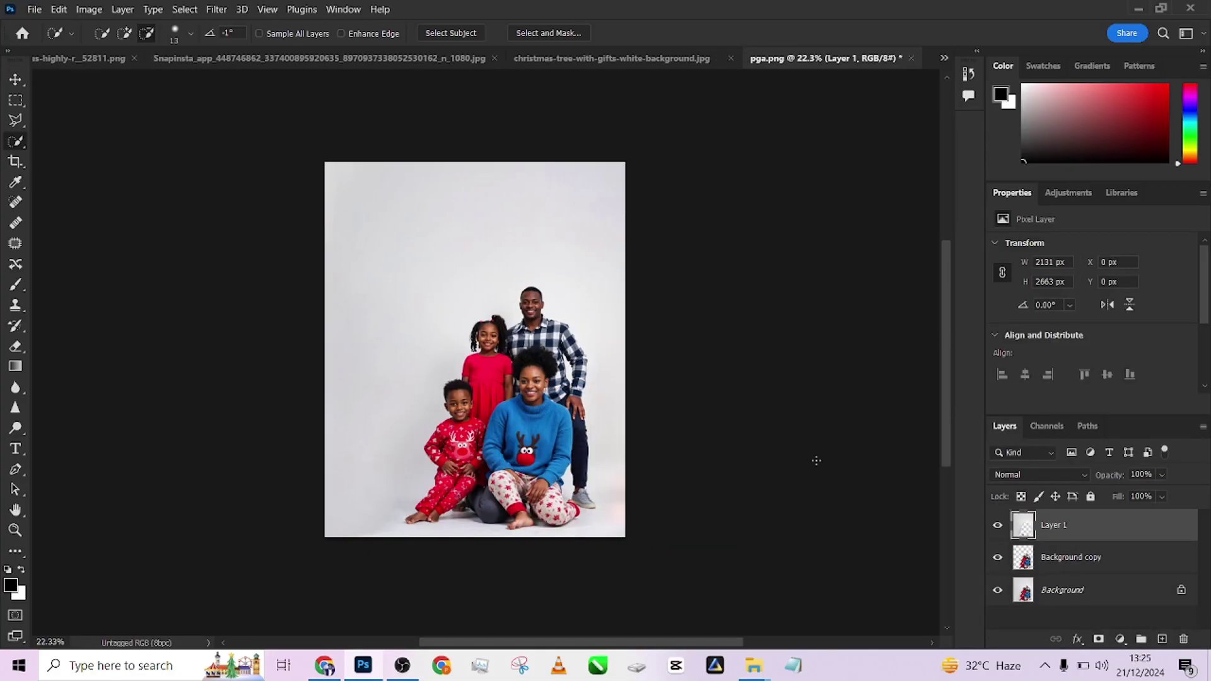
drag(1116, 559, 1105, 514)
click(1114, 563)
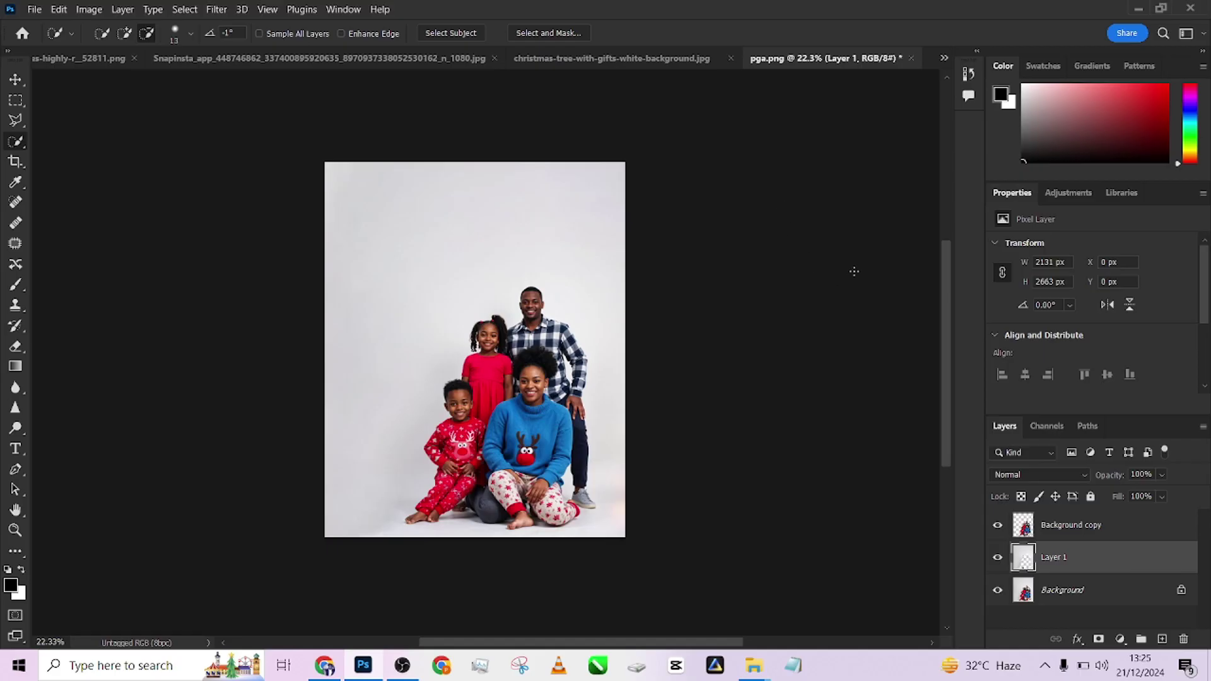
Place the panelled wall picture images (51) from the Pictures folder into pga.png behind the family.
click(1135, 11)
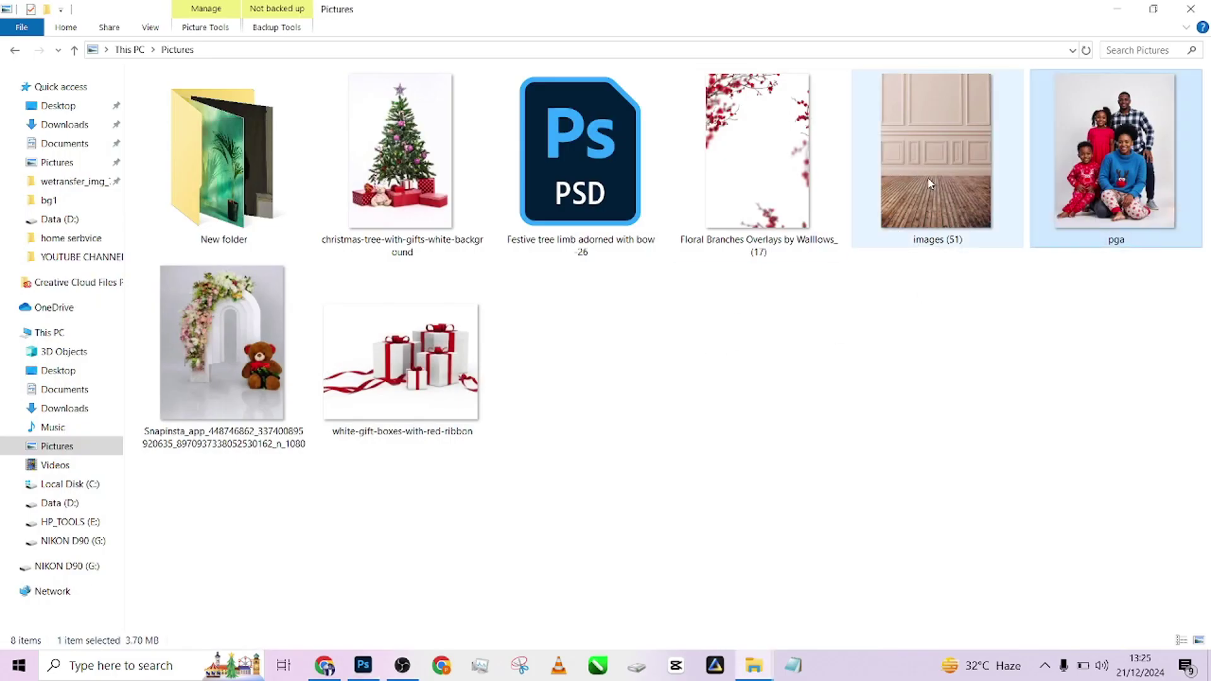
click(939, 259)
drag(926, 208, 725, 153)
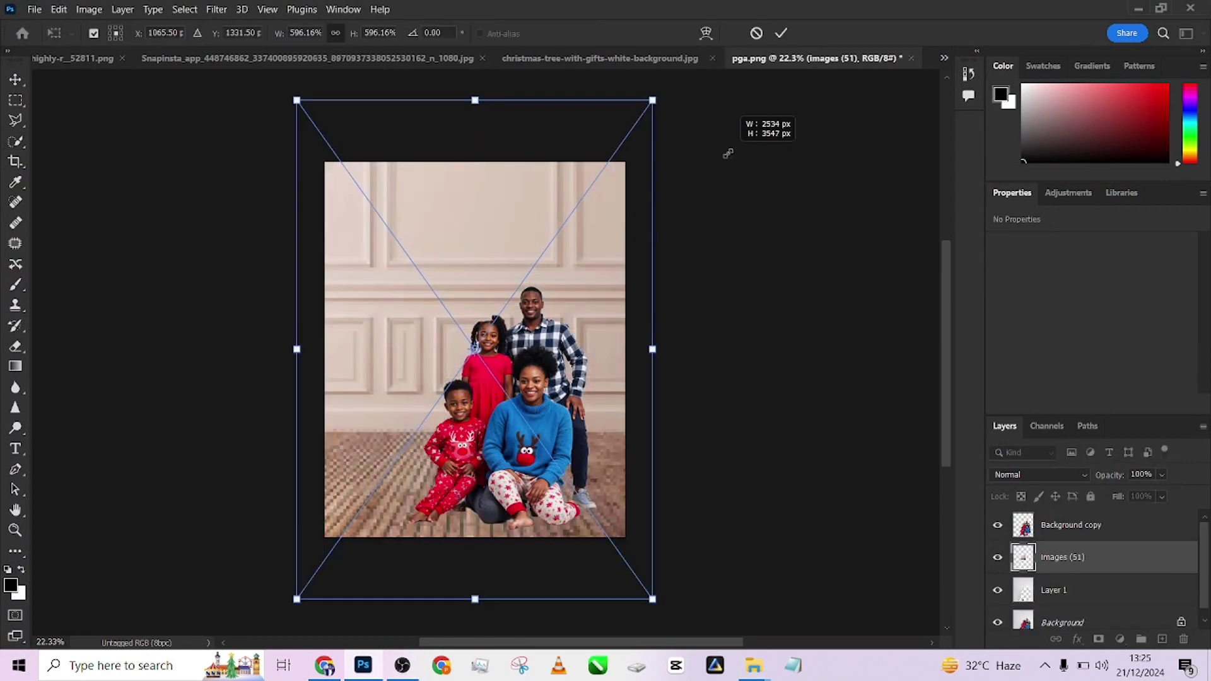
Enlarge the placed wall picture to about 791% and position it so its wooden floor lies under the family.
mouse_move(557, 273)
mouse_down()
mouse_move(555, 304)
mouse_move(577, 262)
mouse_up()
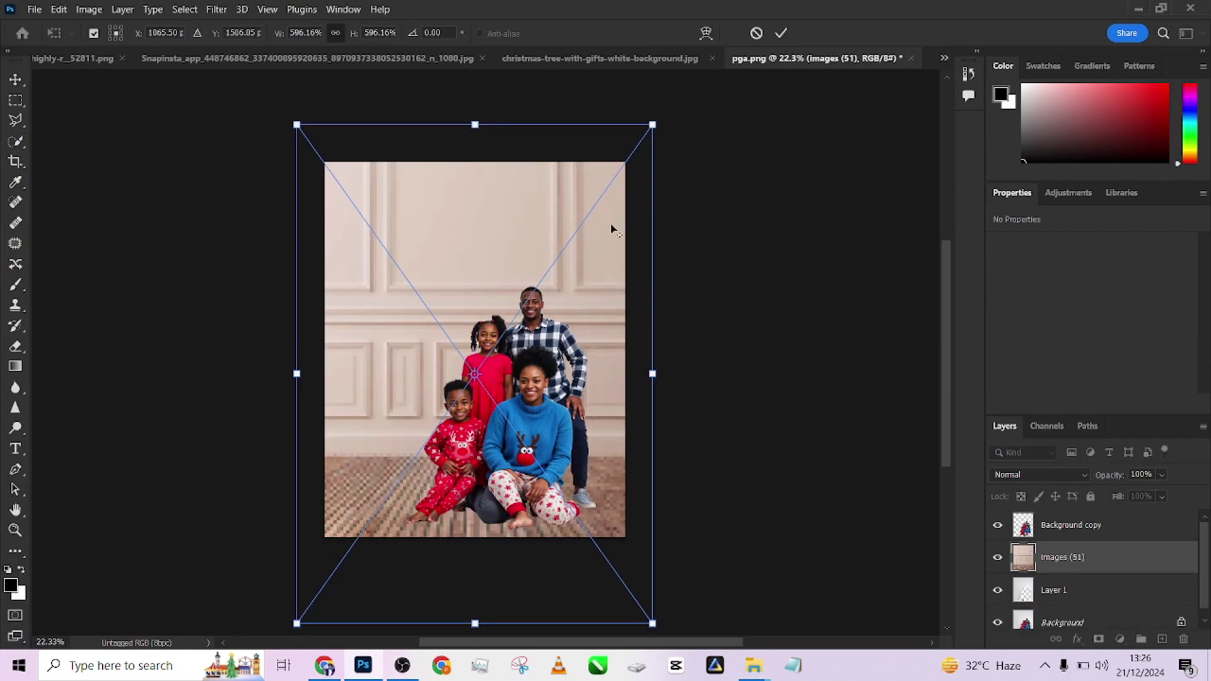
drag(649, 135, 714, 134)
drag(541, 218, 546, 230)
drag(692, 382, 711, 373)
drag(617, 372, 617, 354)
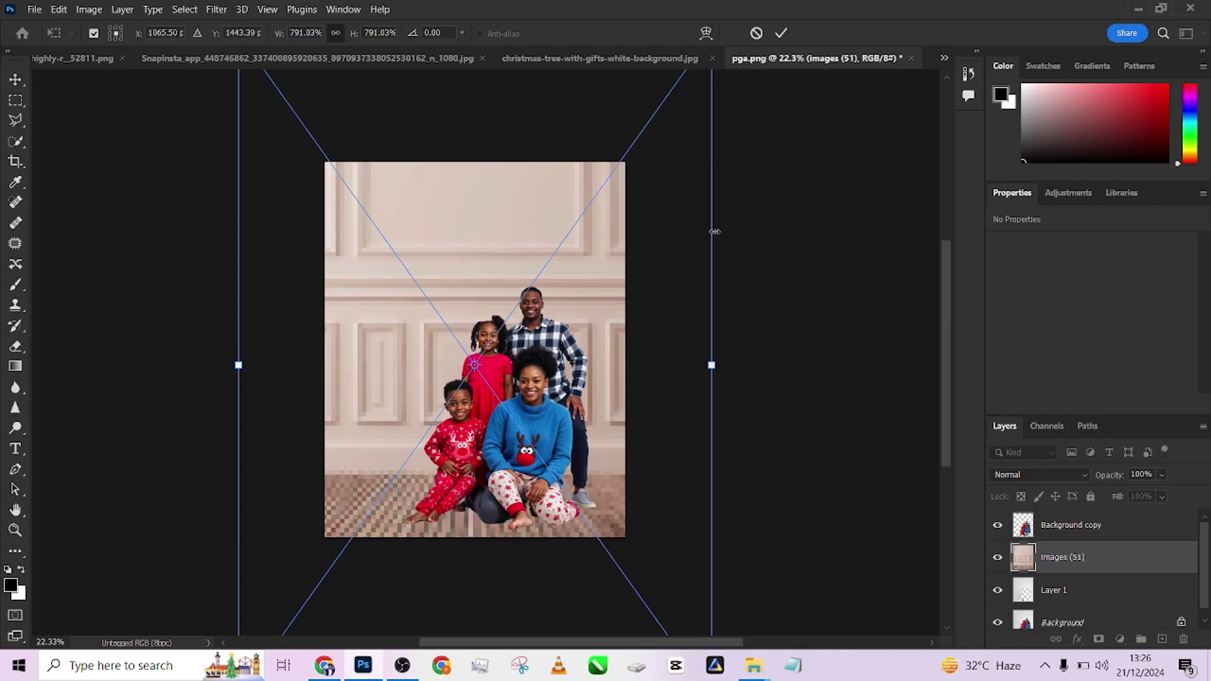
click(782, 34)
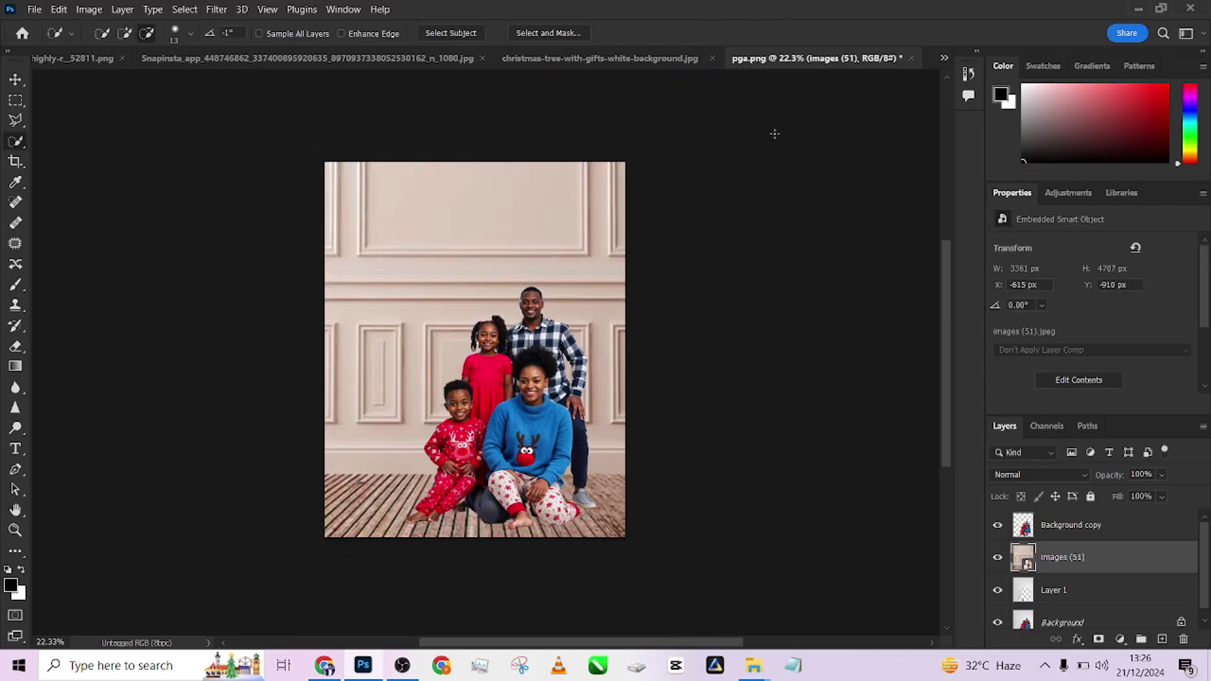
Desaturate the images (51) wall layer to -100 and raise its lightness to about +26 with Hue/Saturation.
click(1069, 475)
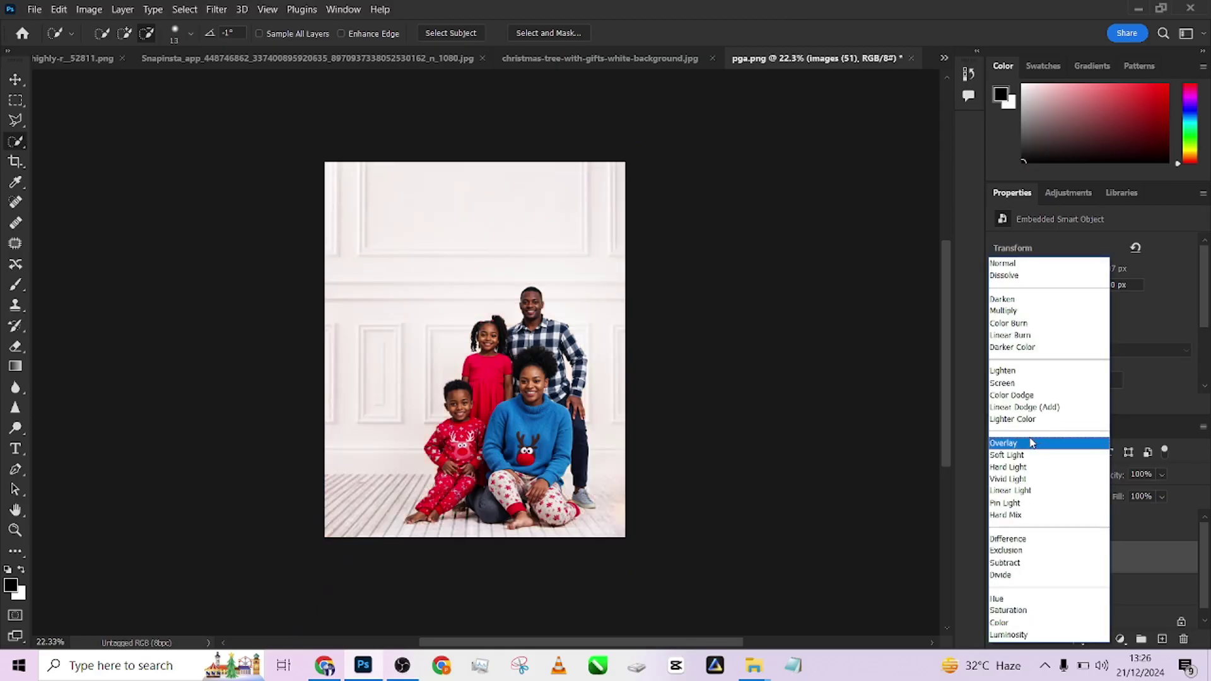
key(Escape)
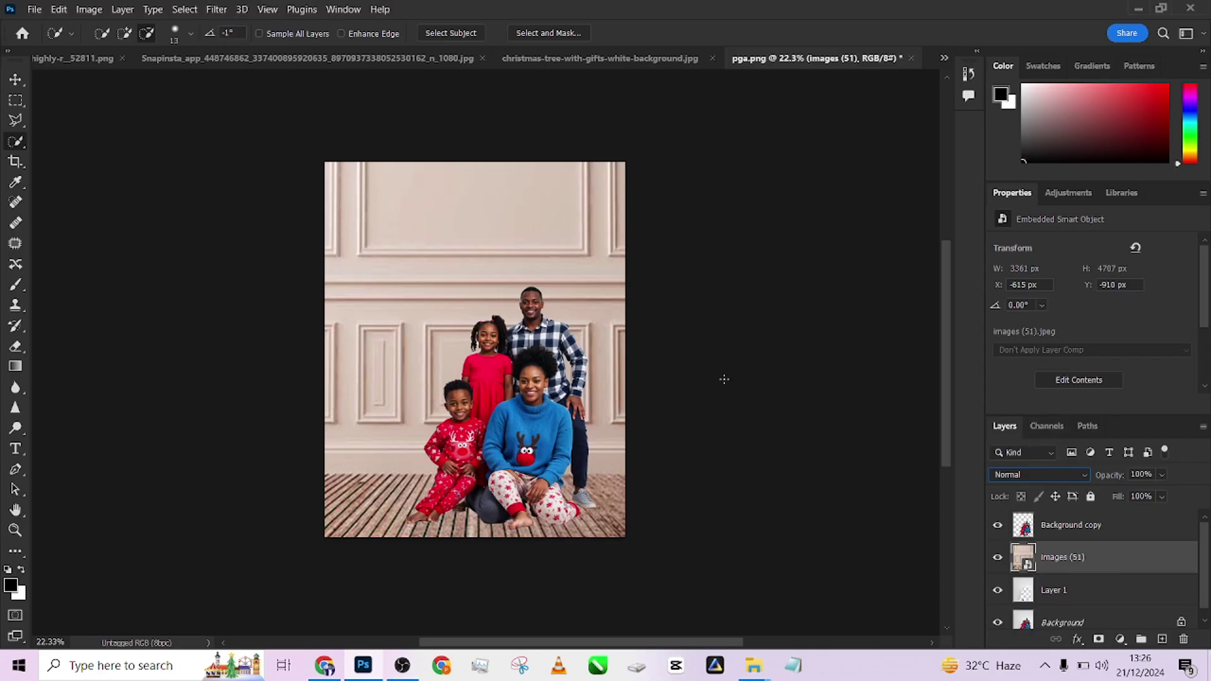
key(ctrl+u)
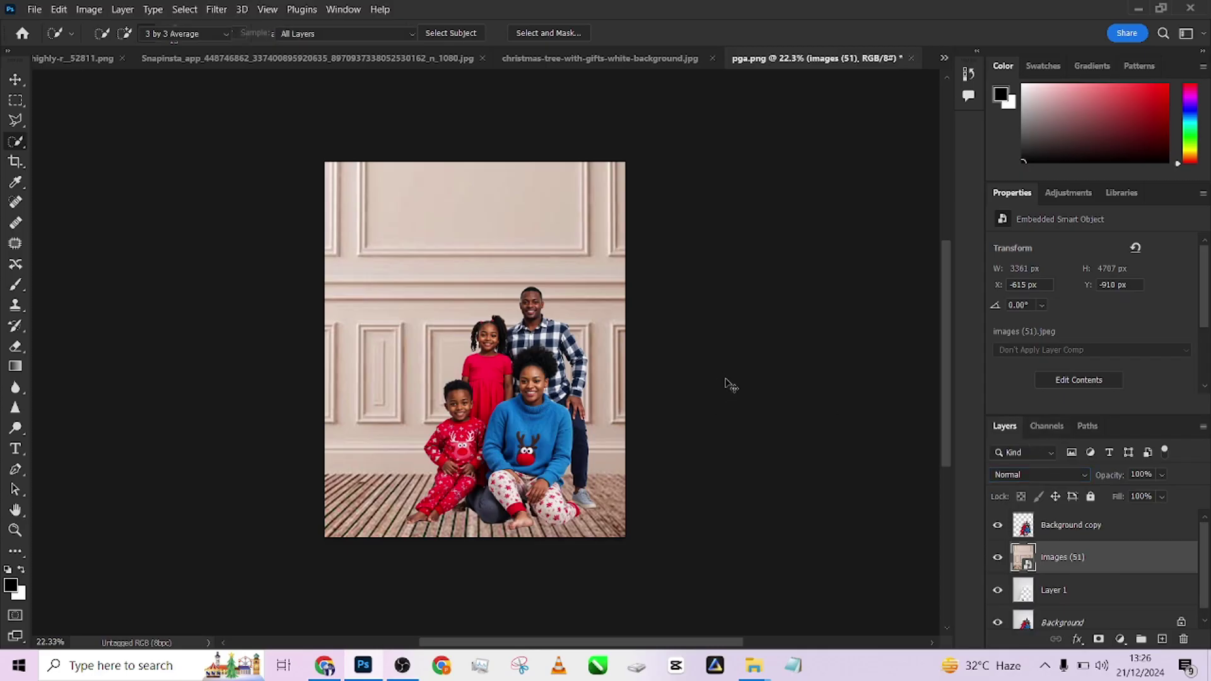
drag(801, 264, 682, 262)
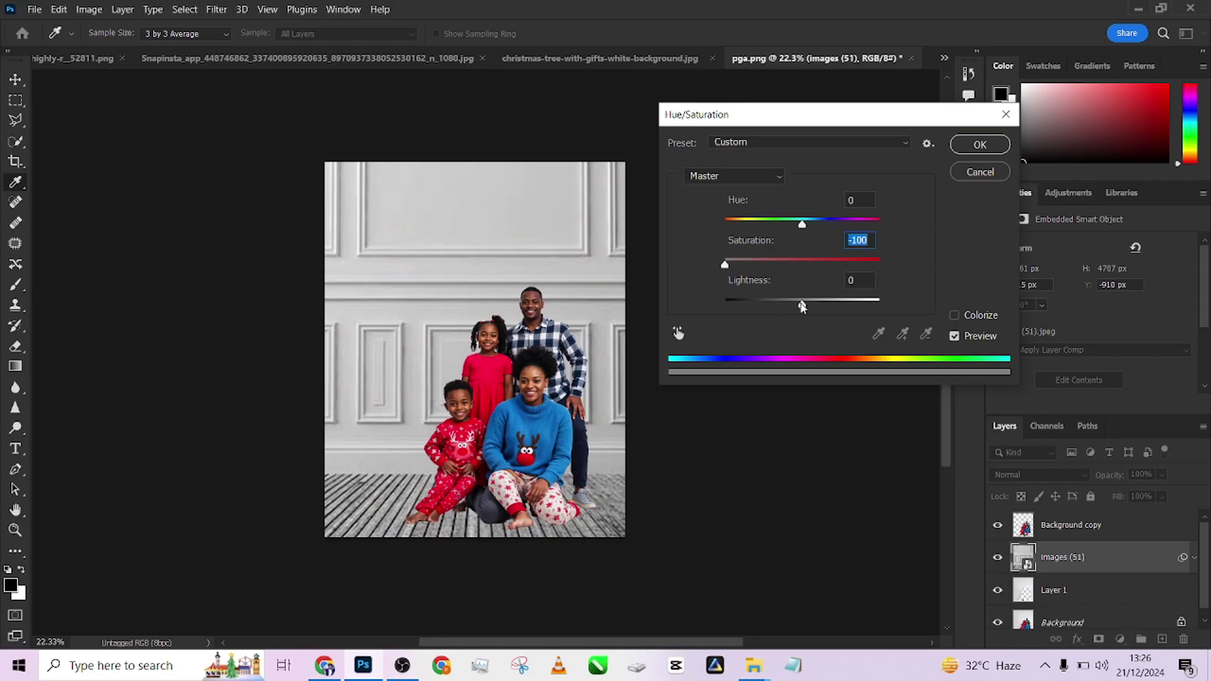
drag(801, 306, 823, 305)
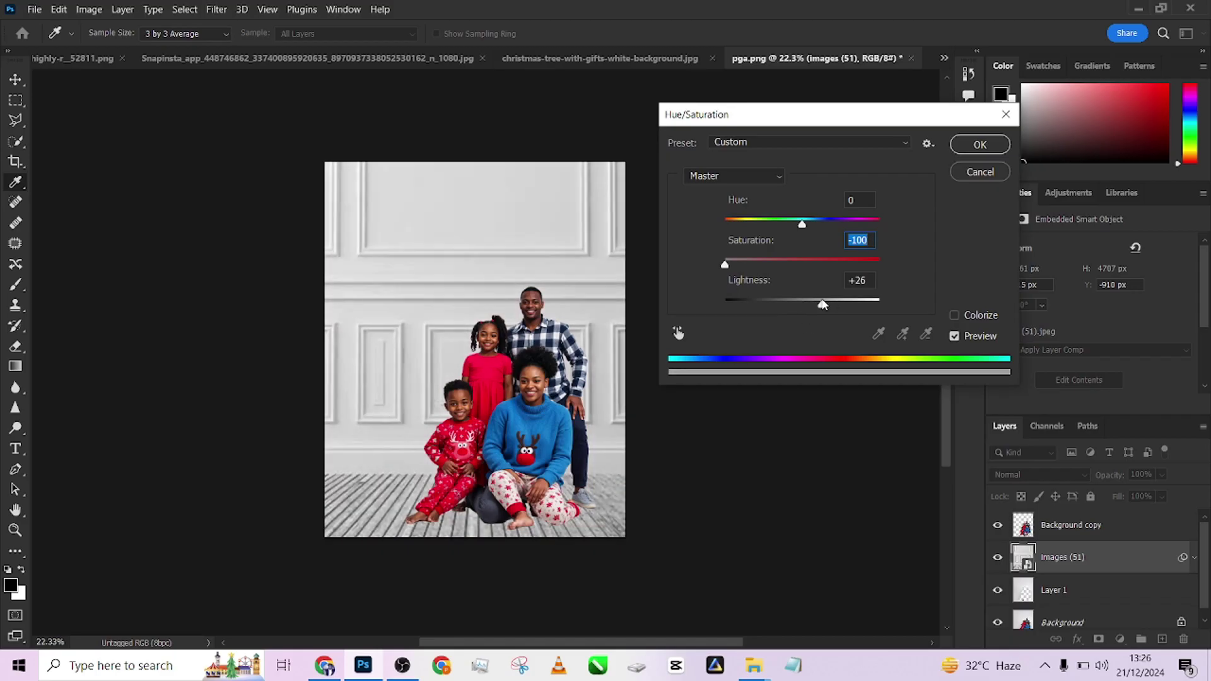
key(Tab)
click(980, 145)
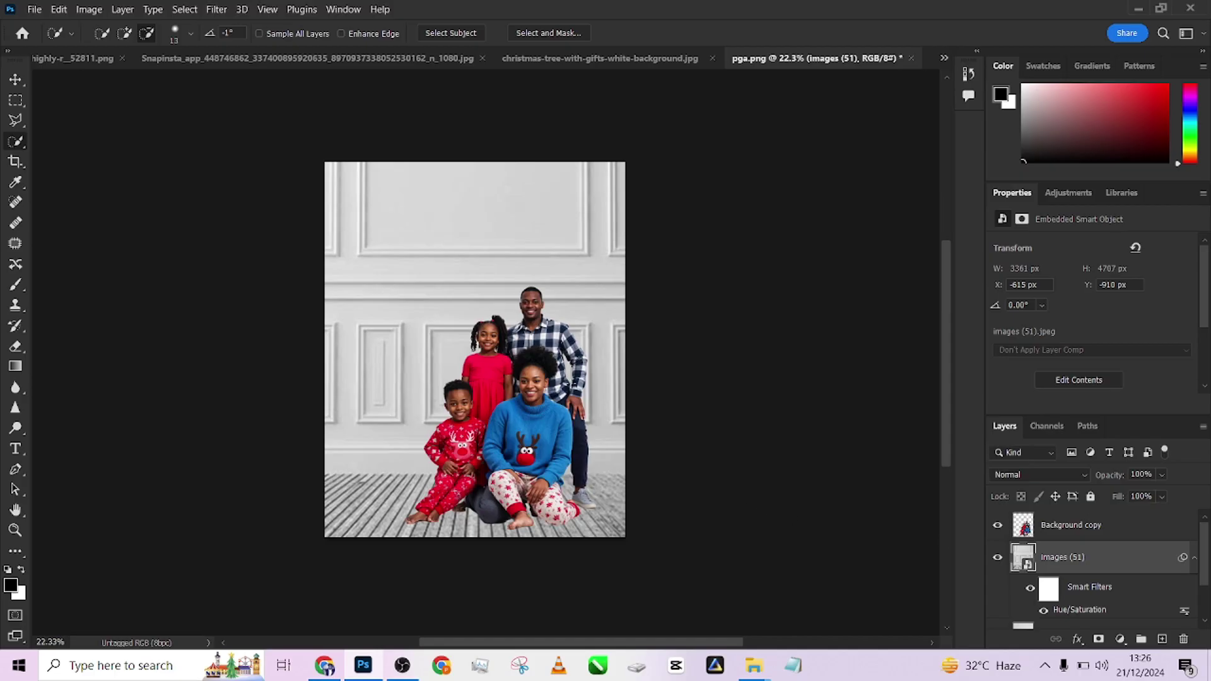
Bring the tree-and-gifts cutout layer from christmas-tree-with-gifts-white-background.jpg into pga.png between the family and wall layers.
click(1135, 9)
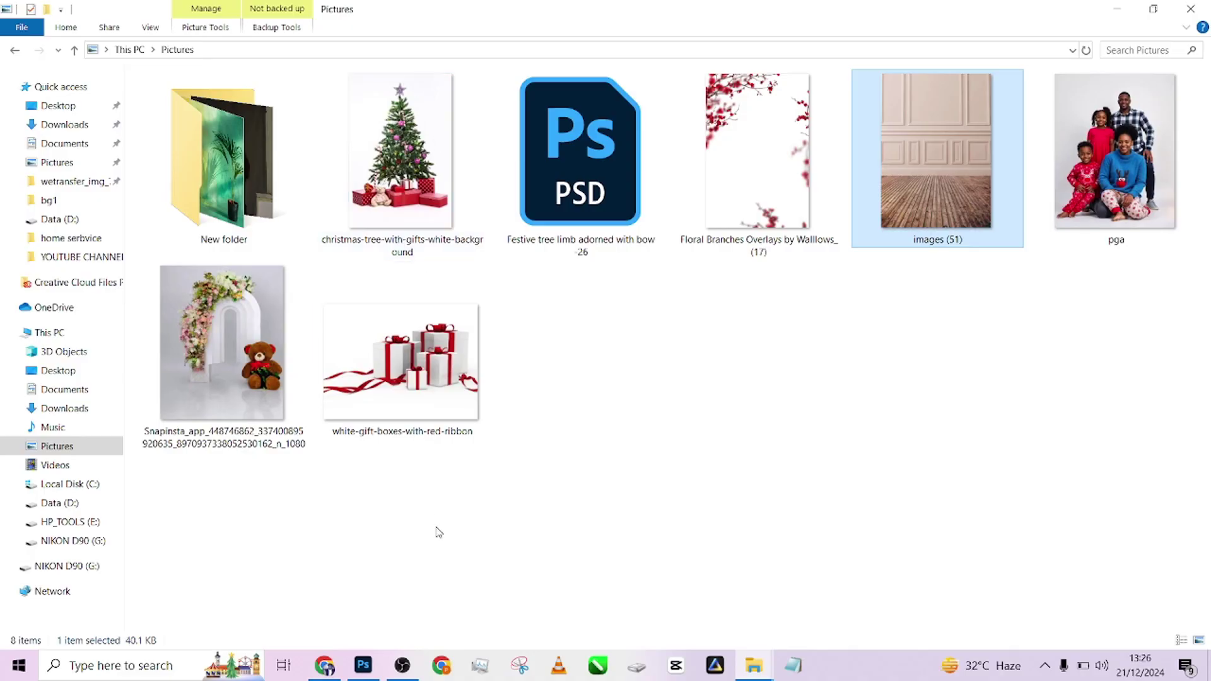
click(364, 665)
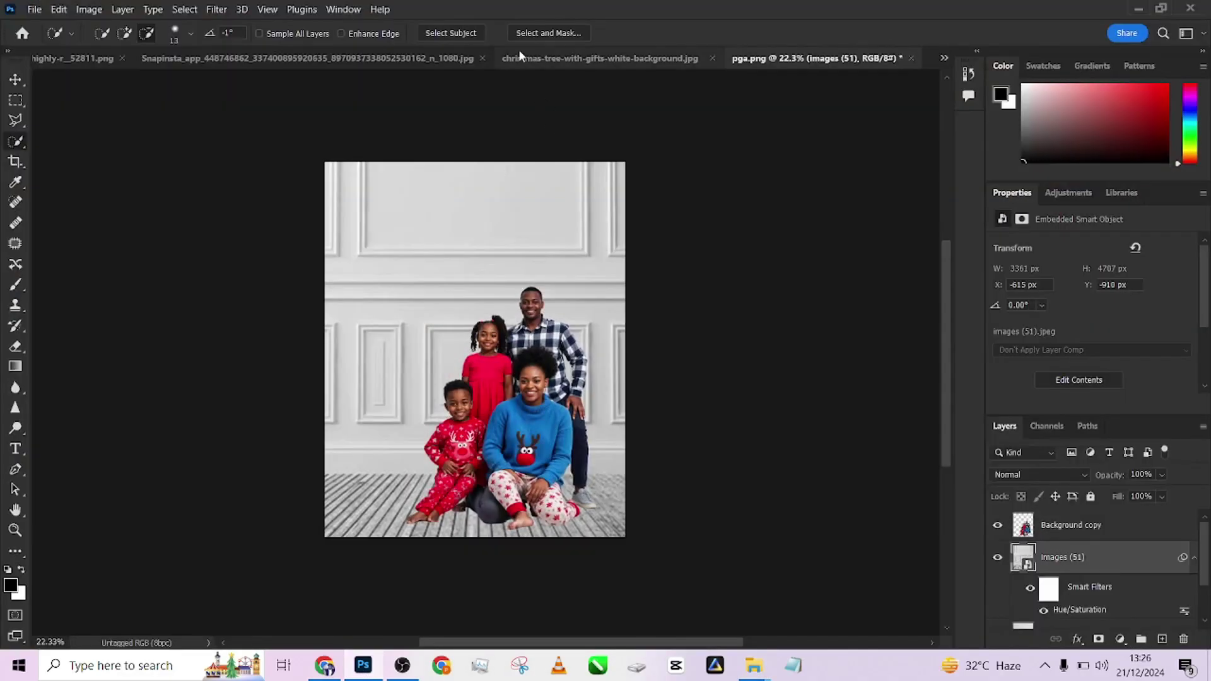
click(520, 55)
click(12, 82)
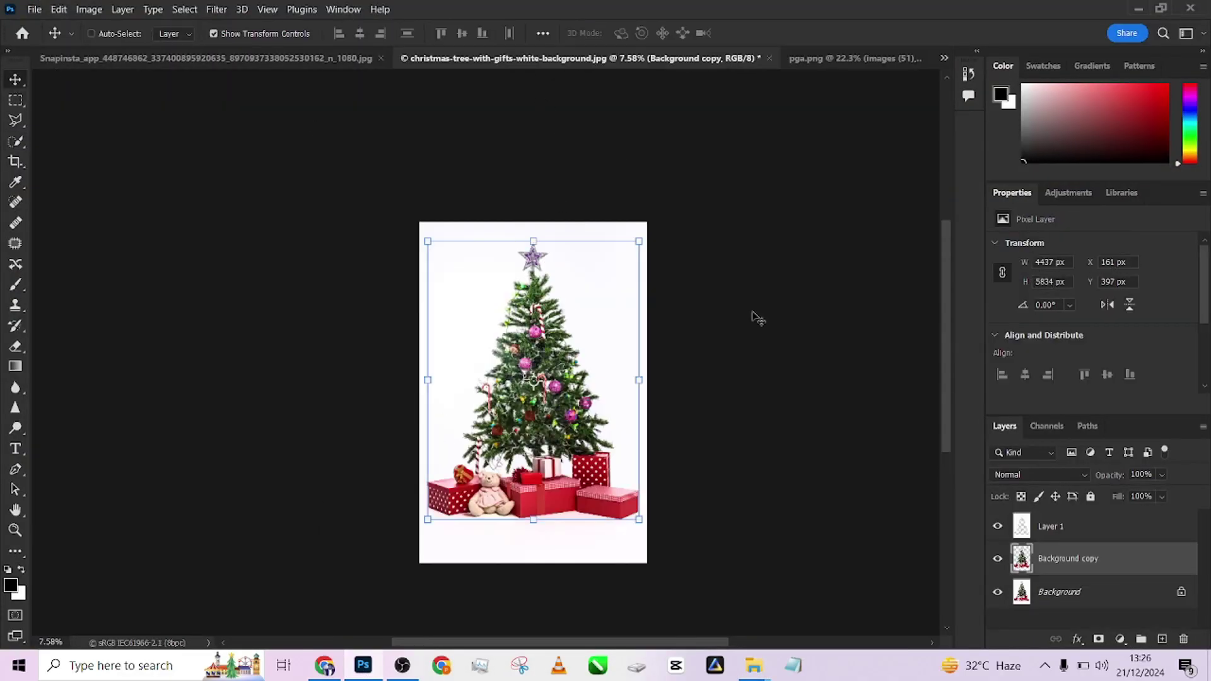
key(ctrl+t)
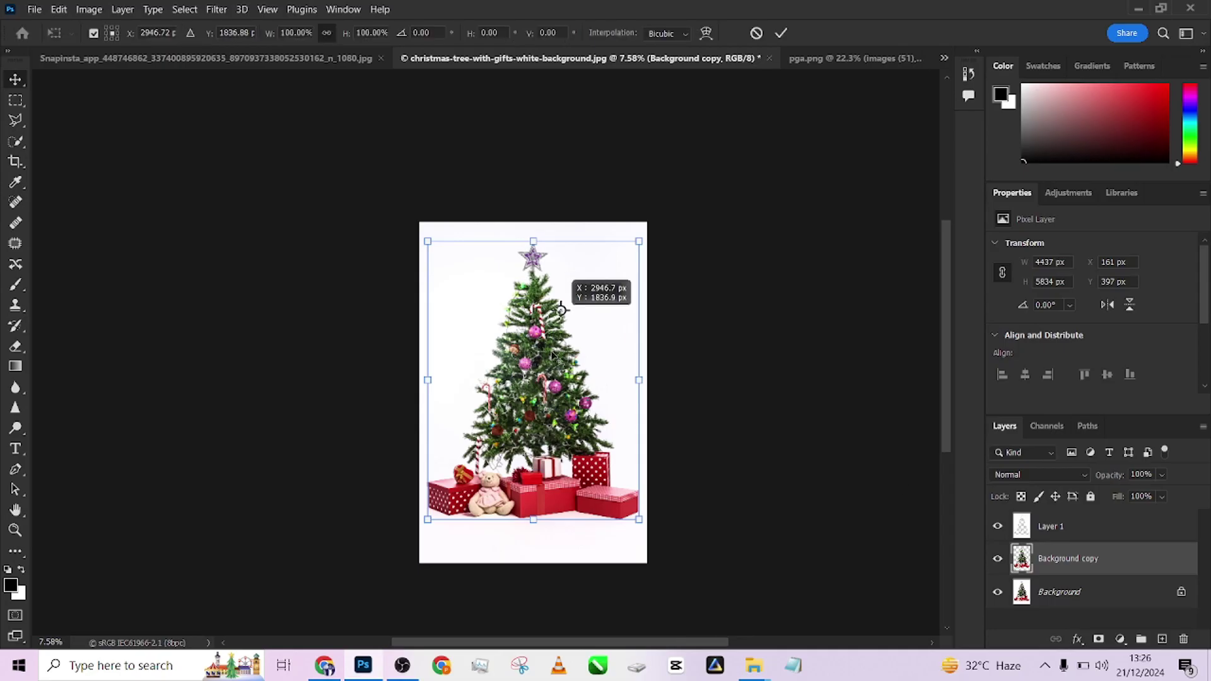
click(15, 82)
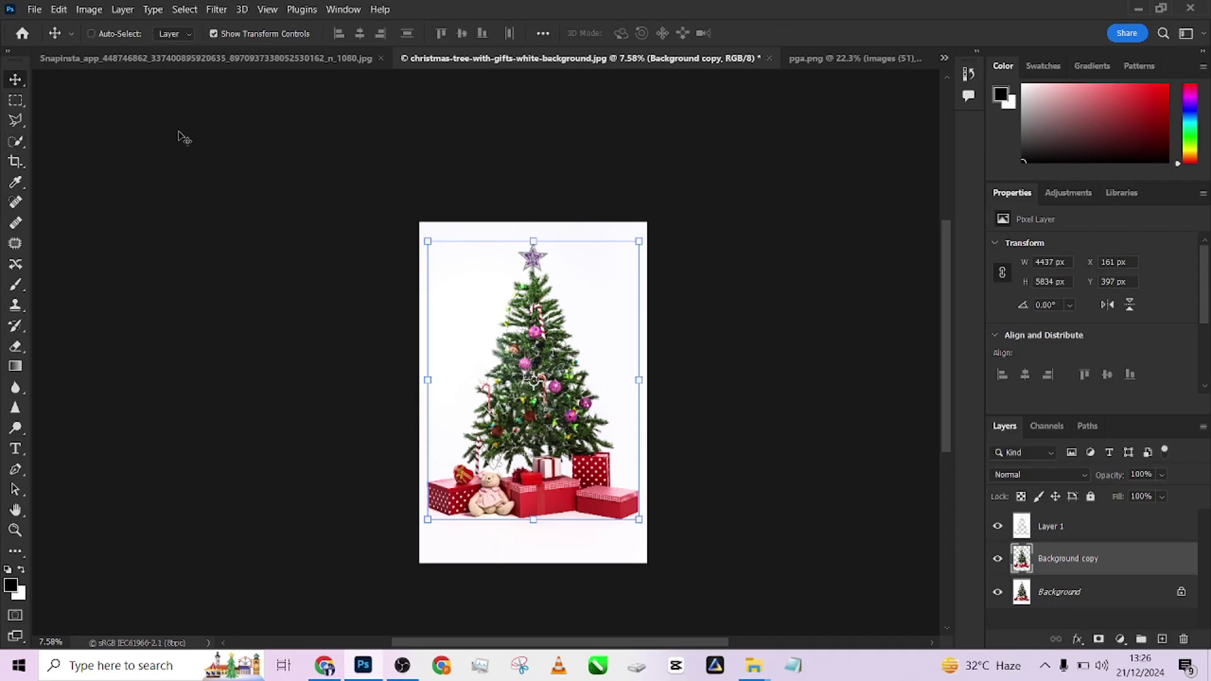
drag(521, 348, 776, 14)
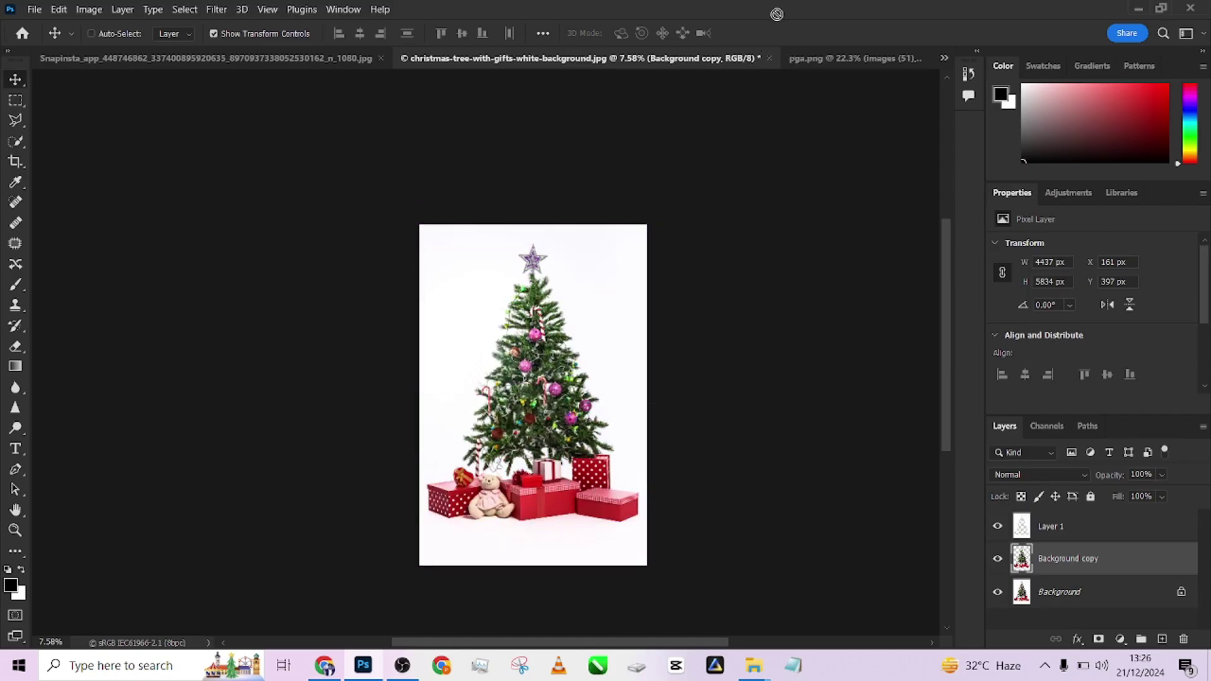
drag(818, 65, 821, 57)
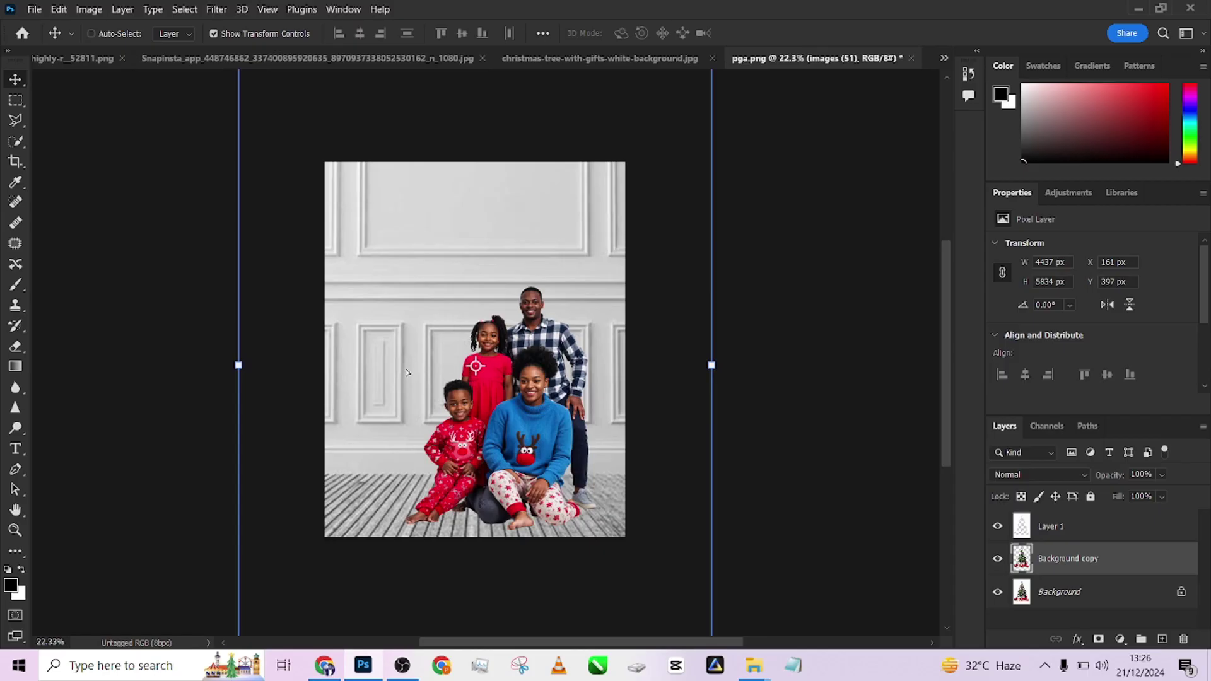
drag(407, 372, 409, 374)
Scale the Christmas tree to about 36% and position it beside the boy and girl with its gifts at the wall's base.
scroll(443, 375, down, 3)
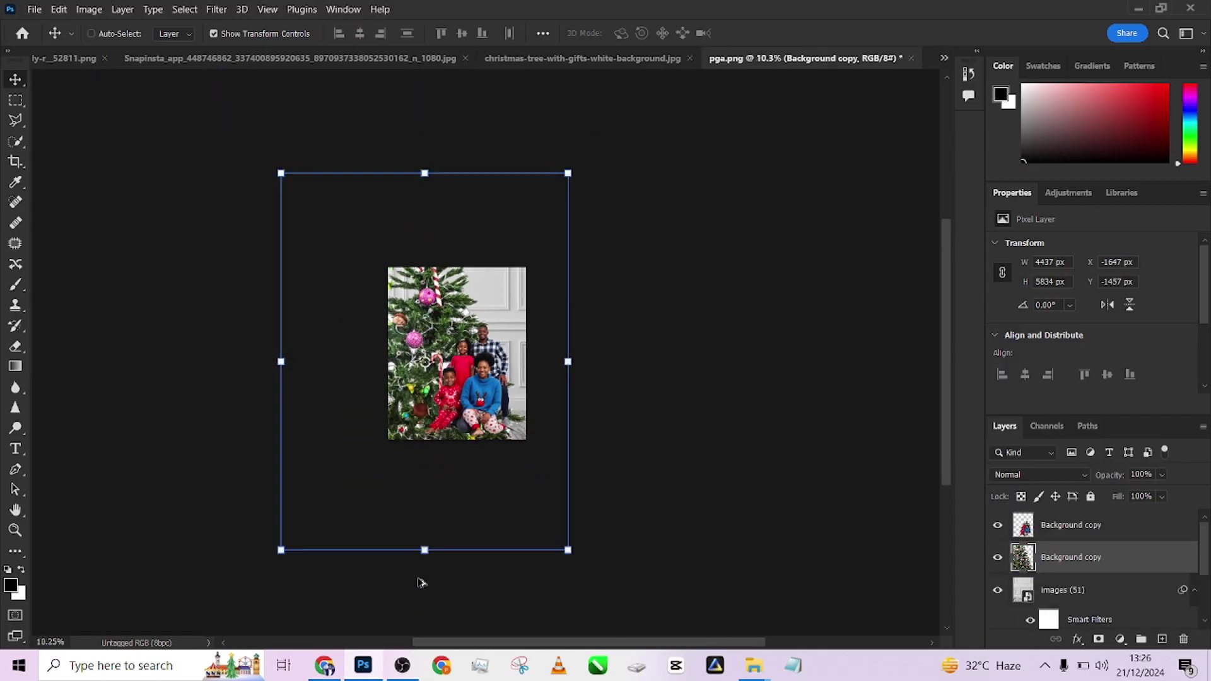
drag(282, 551, 384, 414)
scroll(470, 471, up, 2)
scroll(469, 472, up, 2)
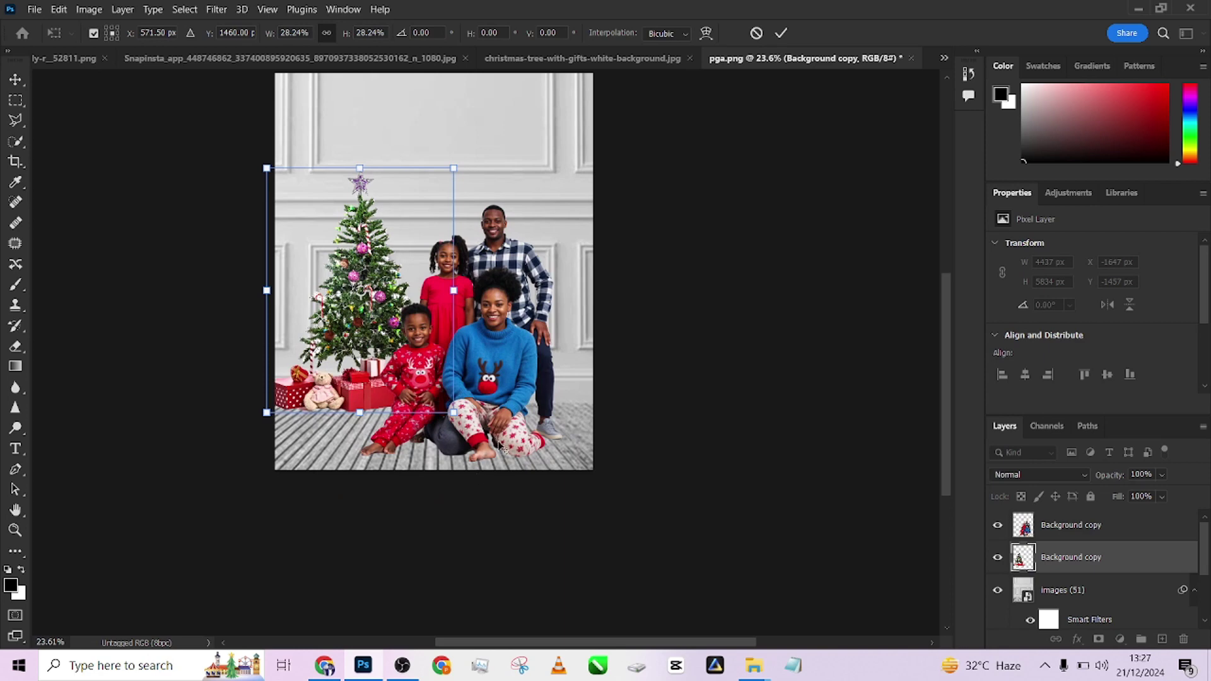
drag(463, 420, 445, 403)
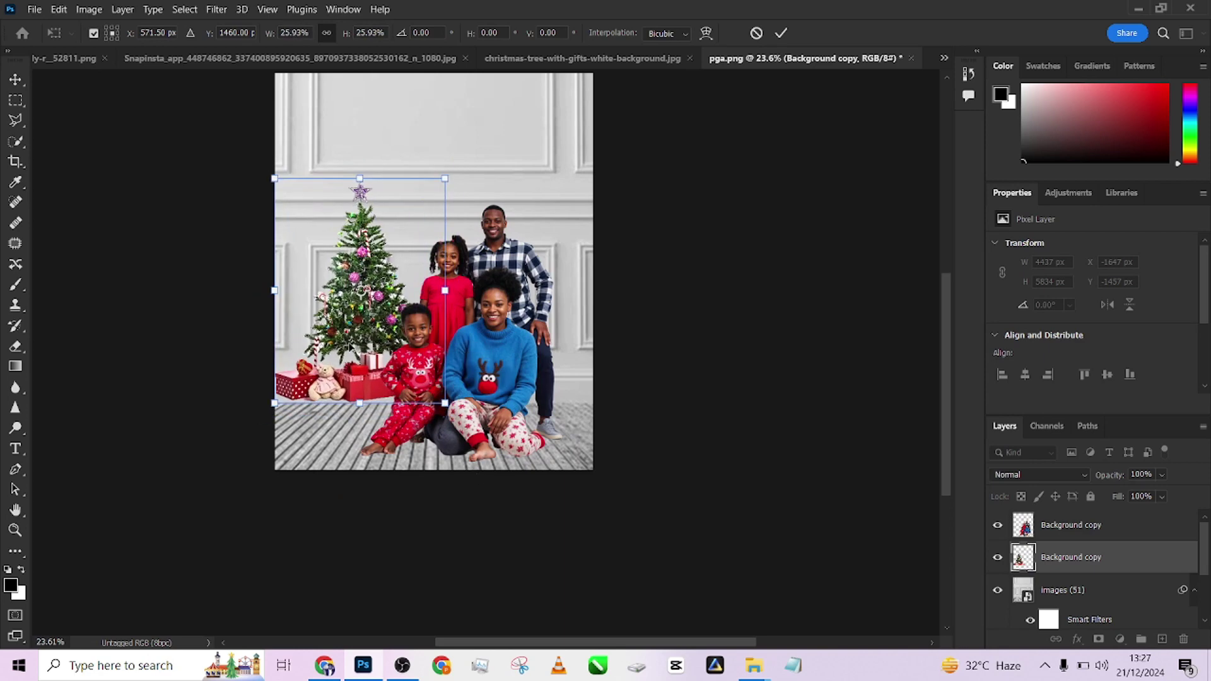
drag(350, 346, 338, 352)
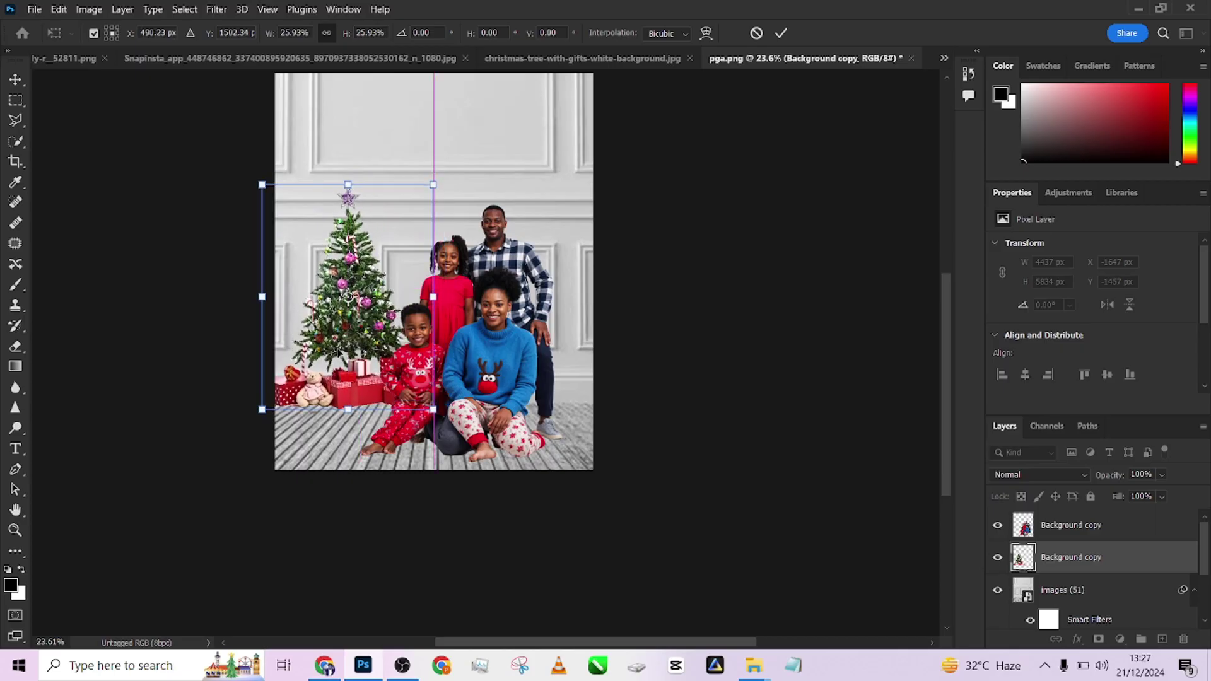
drag(350, 178, 378, 96)
click(783, 33)
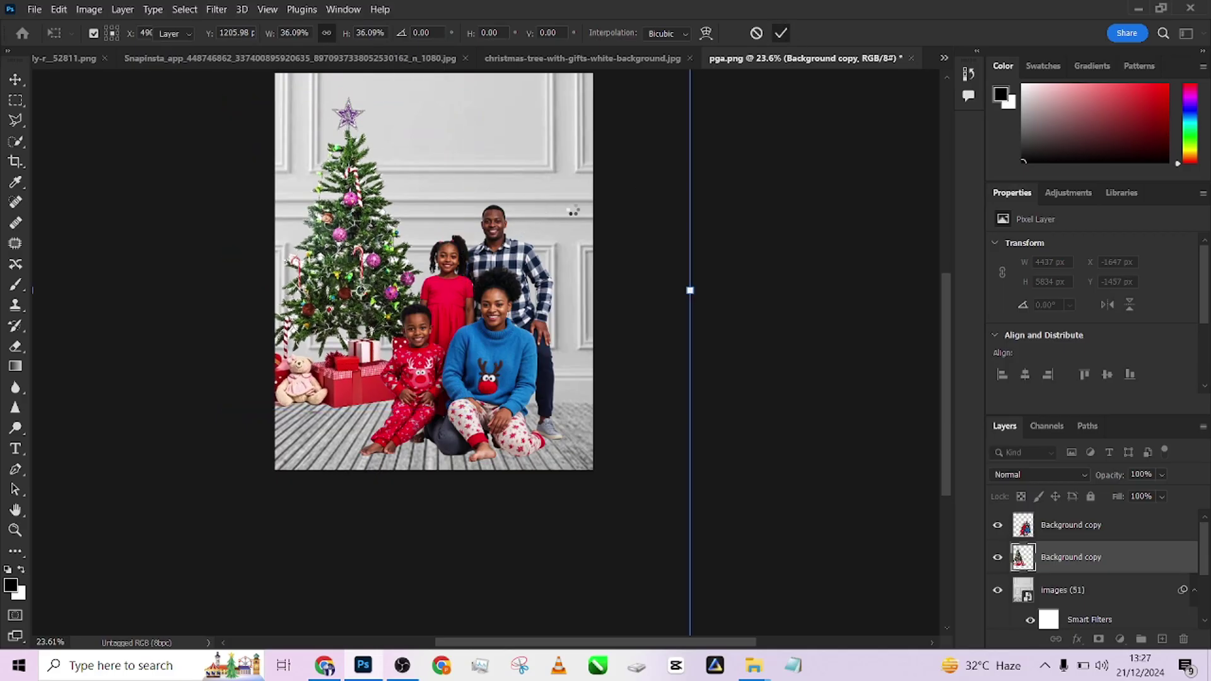
Set the tree layer's master hue to -5 and keep its master saturation at 0 with Hue/Saturation.
scroll(590, 246, down, 2)
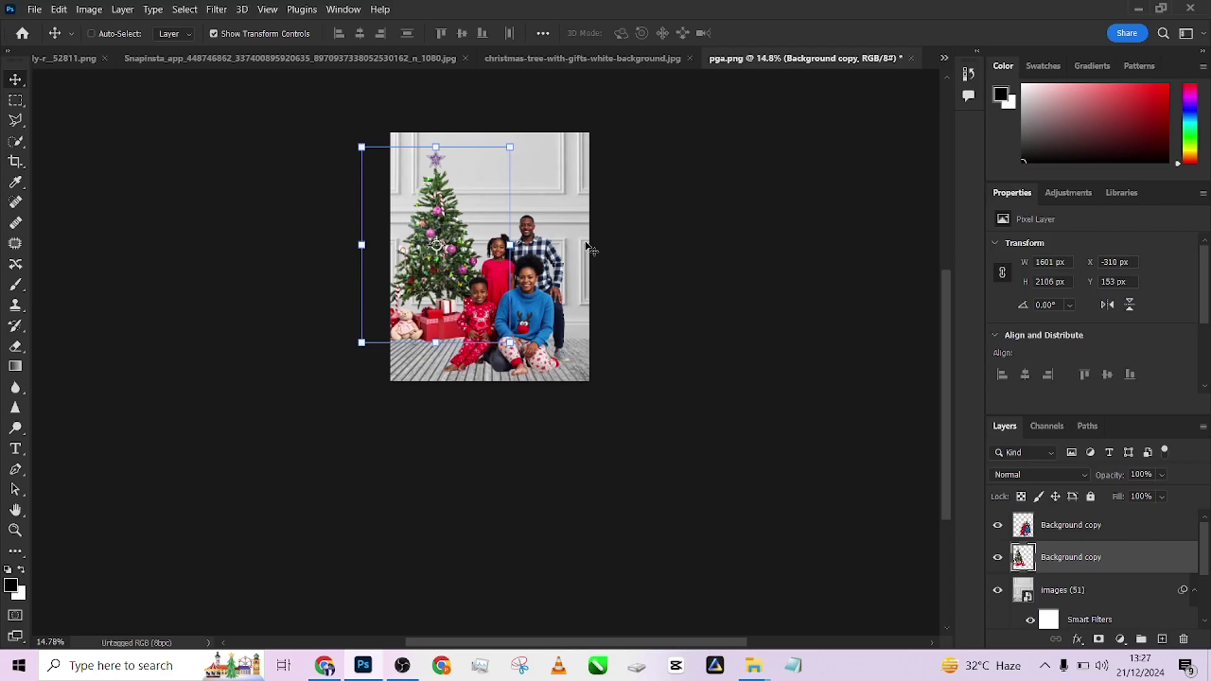
key(ctrl+u)
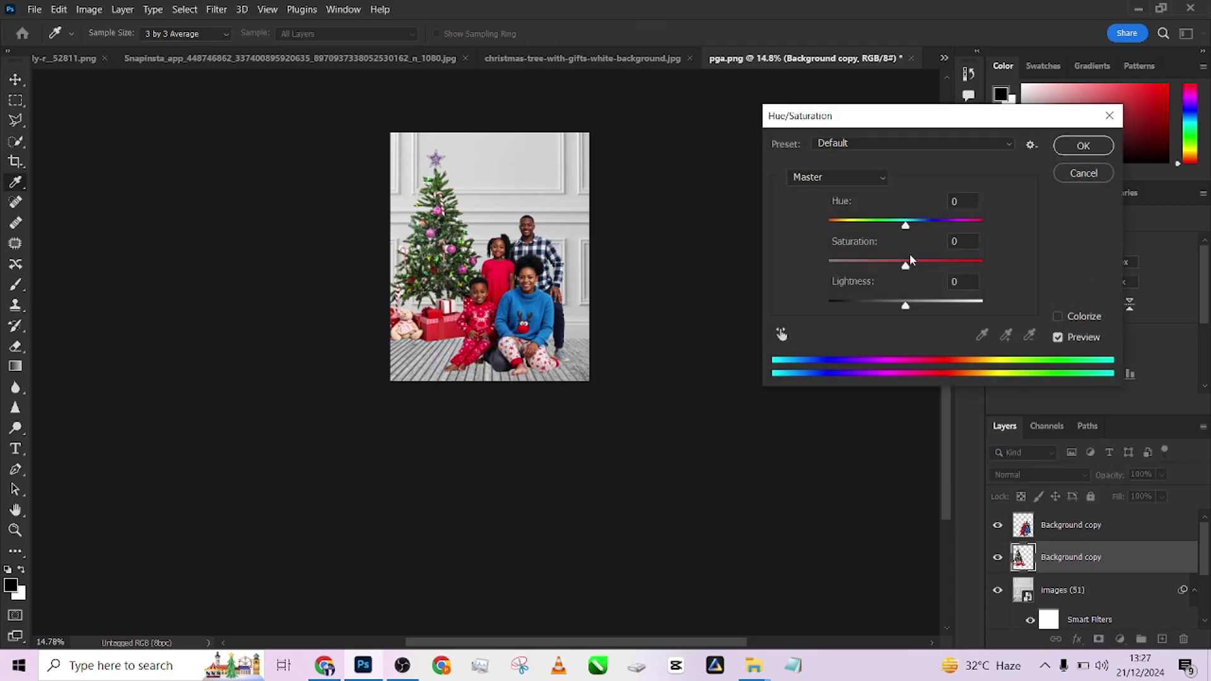
drag(895, 265, 902, 231)
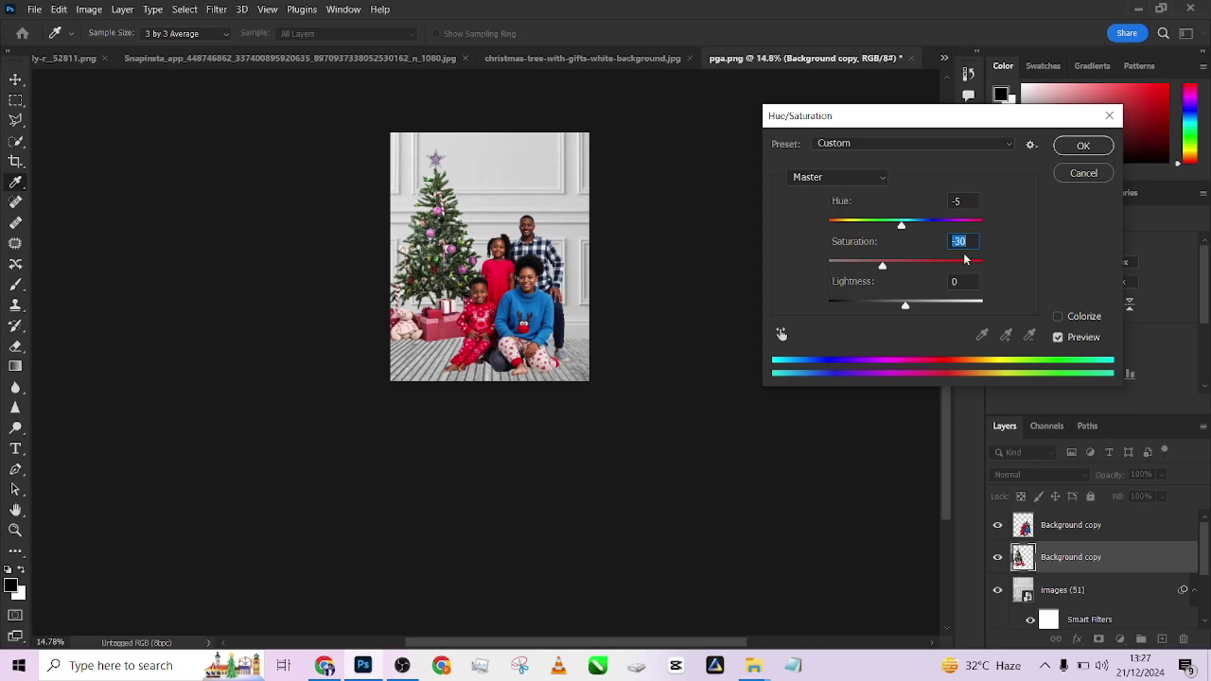
text(0)
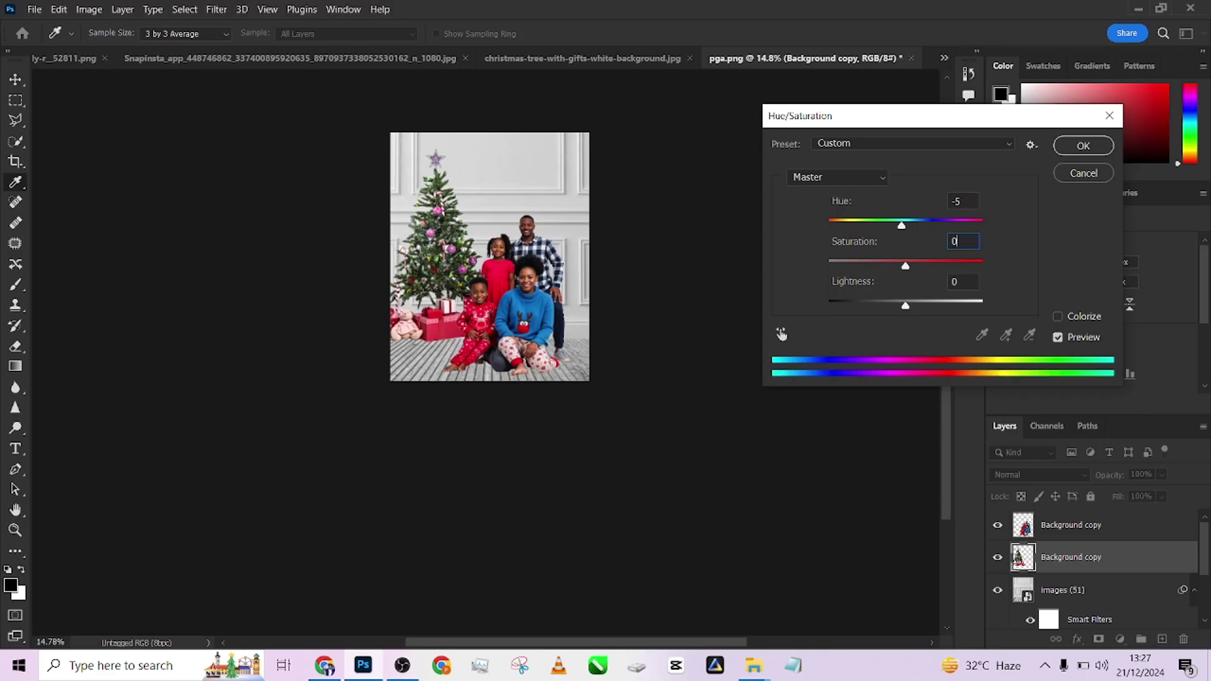
Adjust only the tree layer's Greens to hue +14, saturation -32 and lightness -17 in Hue/Saturation.
click(856, 179)
click(807, 235)
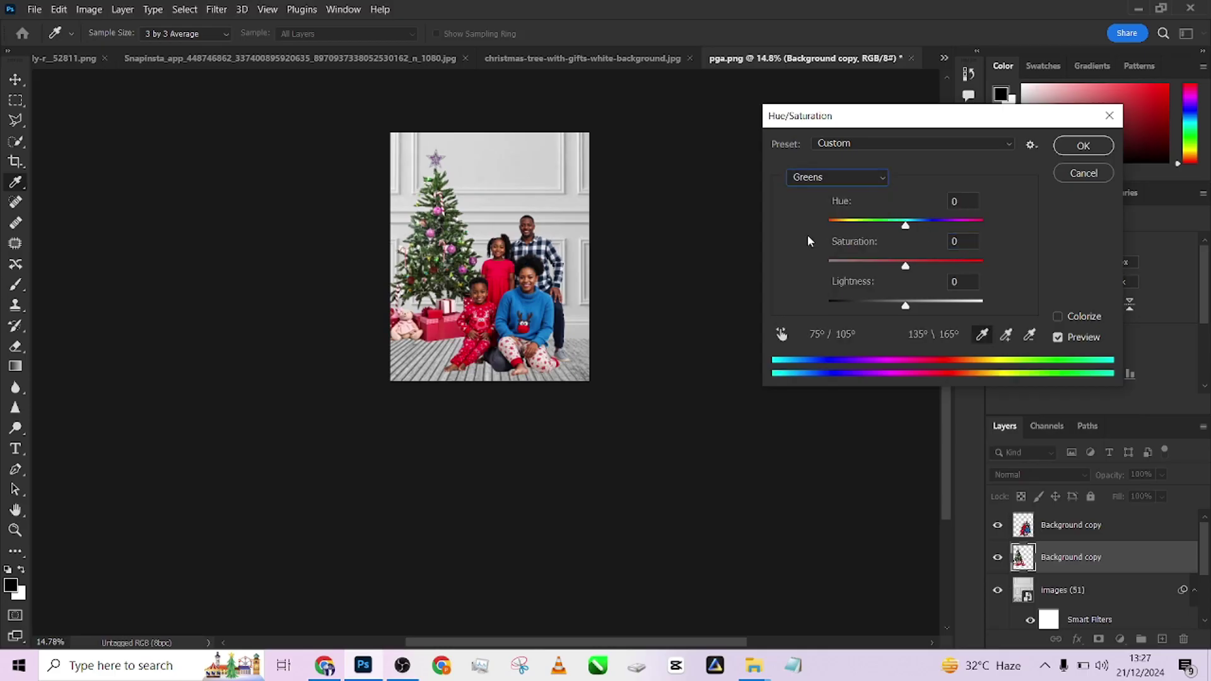
drag(905, 225, 961, 225)
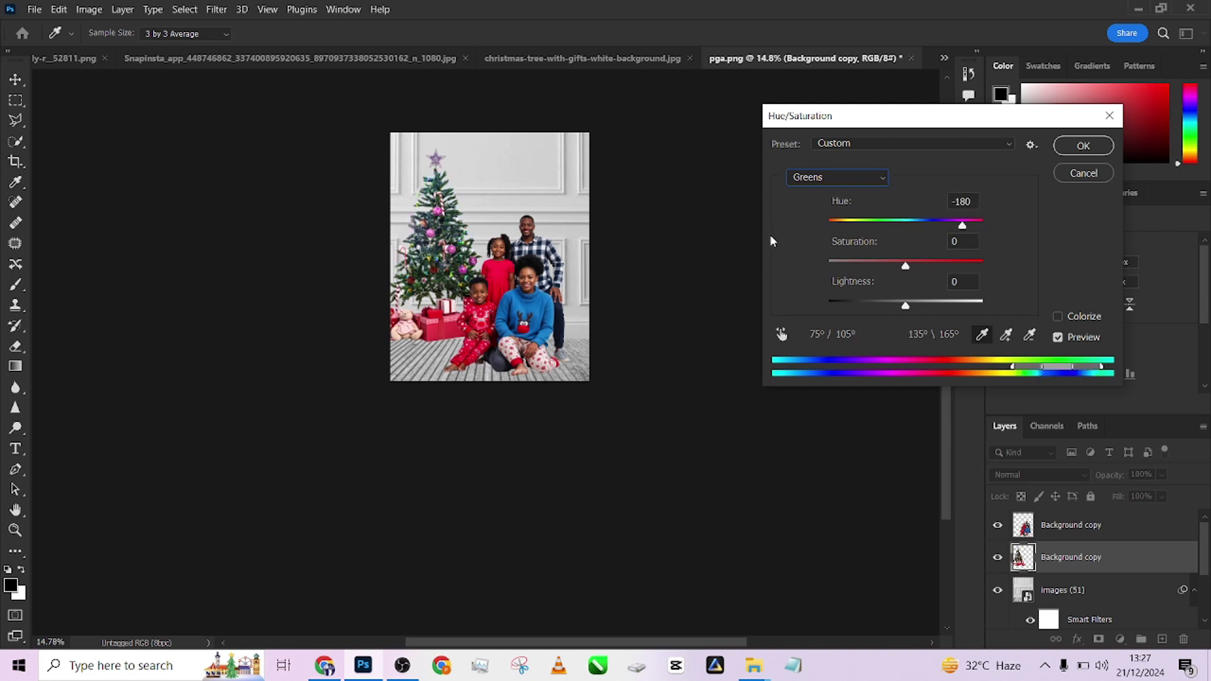
drag(829, 224, 901, 258)
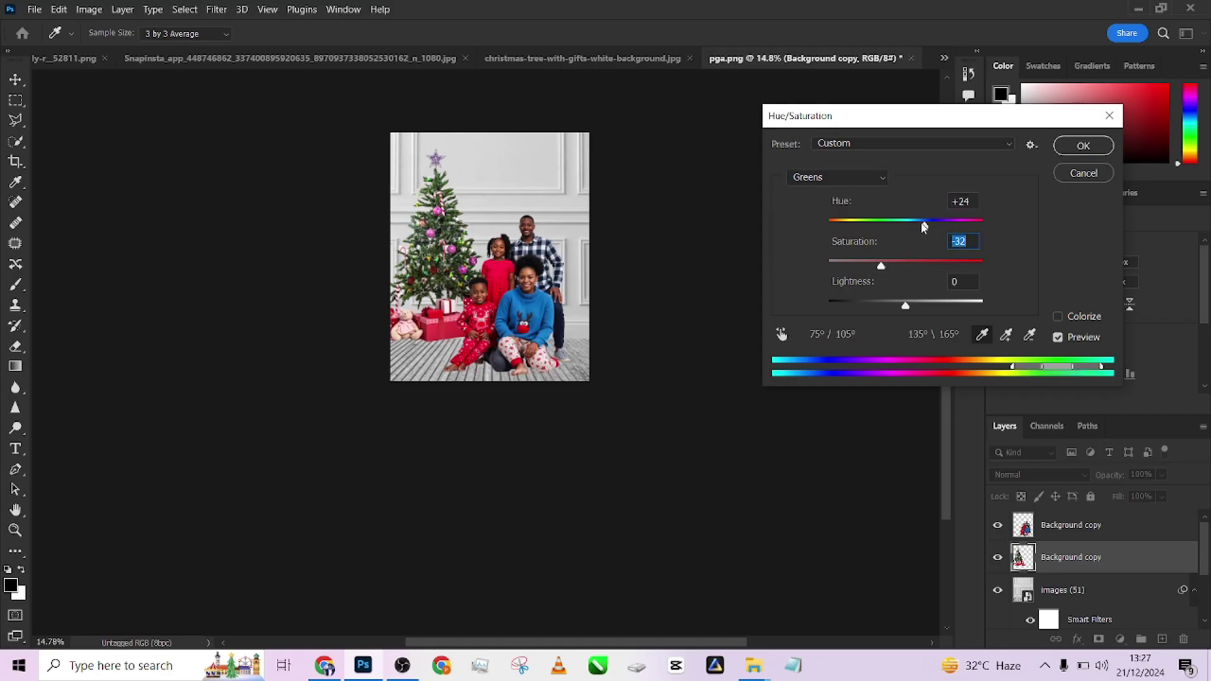
drag(900, 308, 888, 307)
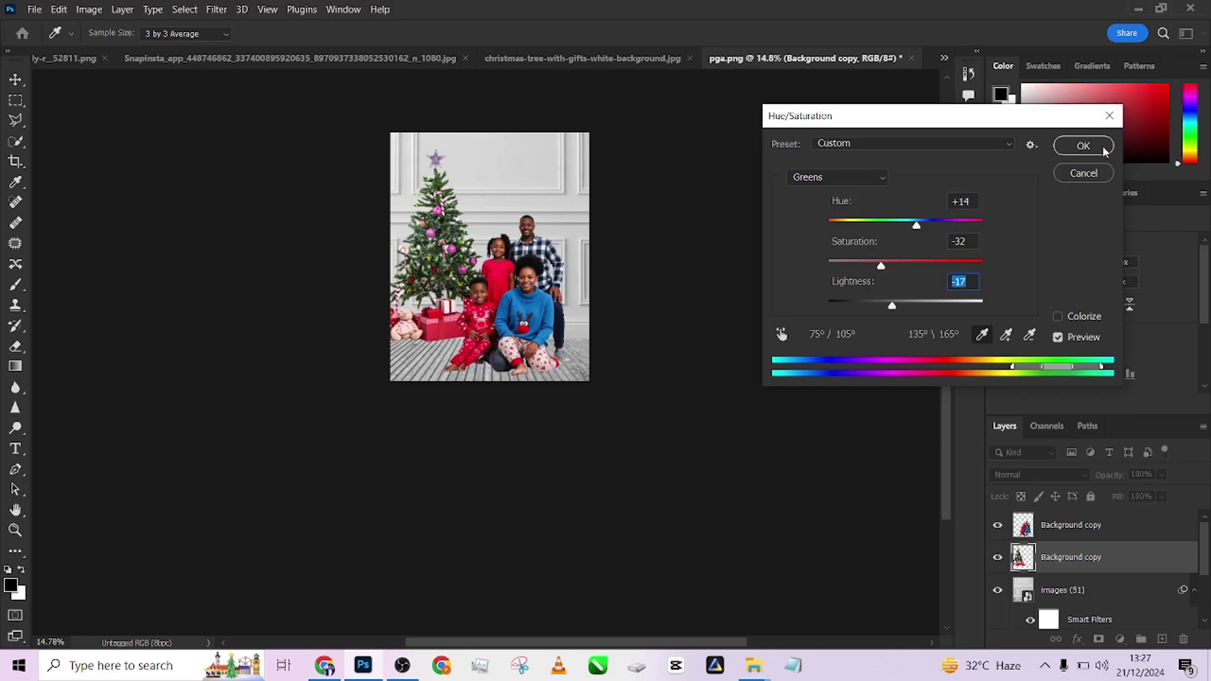
click(1100, 147)
key(v)
scroll(564, 334, up, 4)
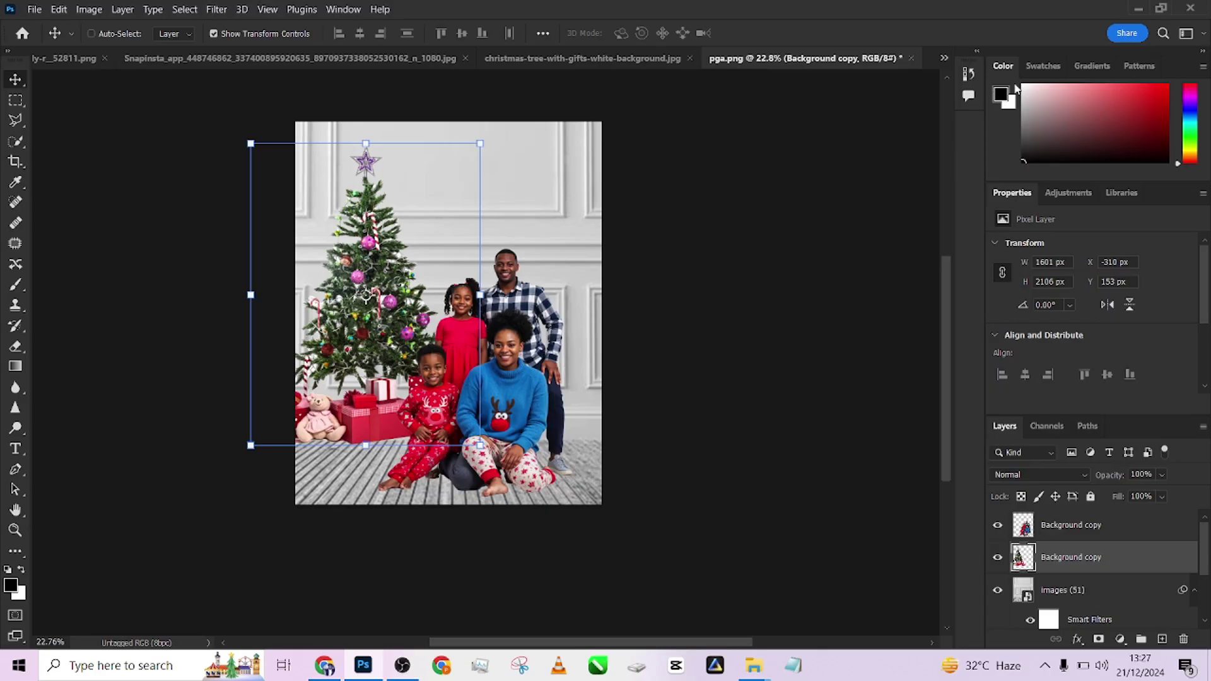
Open white-gift-boxes-with-red-ribbon.jpg from the Pictures folder and select its gift boxes and ribbons with Select Subject.
click(1137, 9)
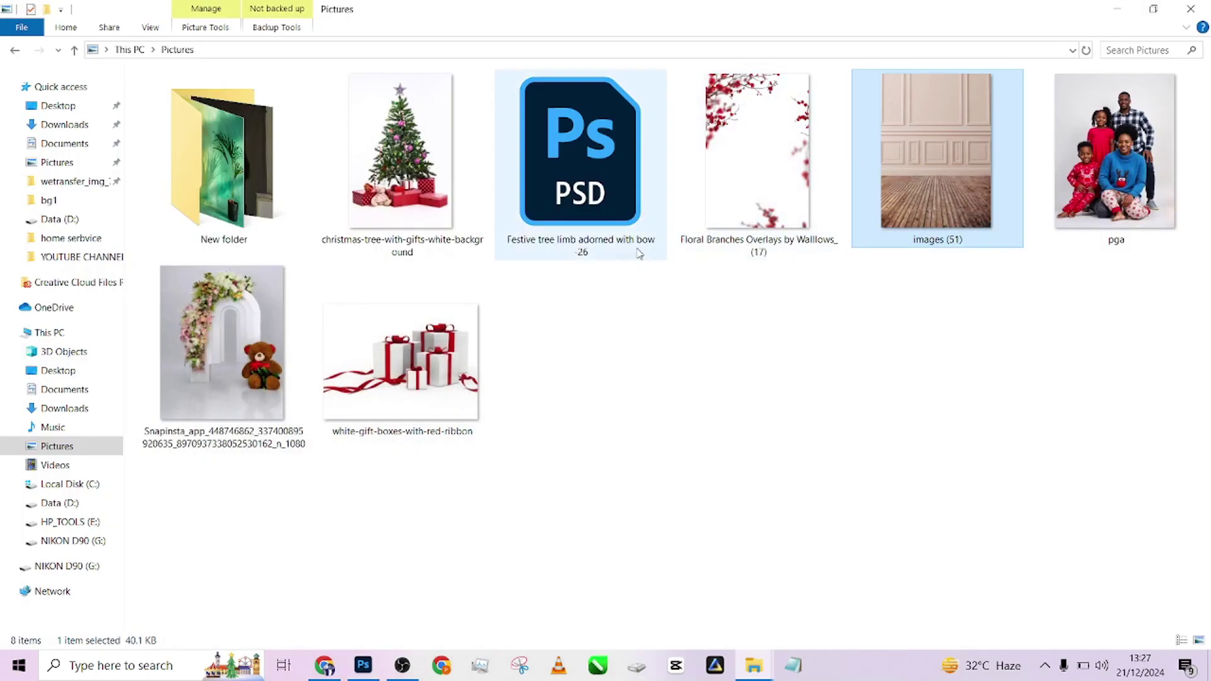
click(332, 364)
drag(396, 401, 1123, 576)
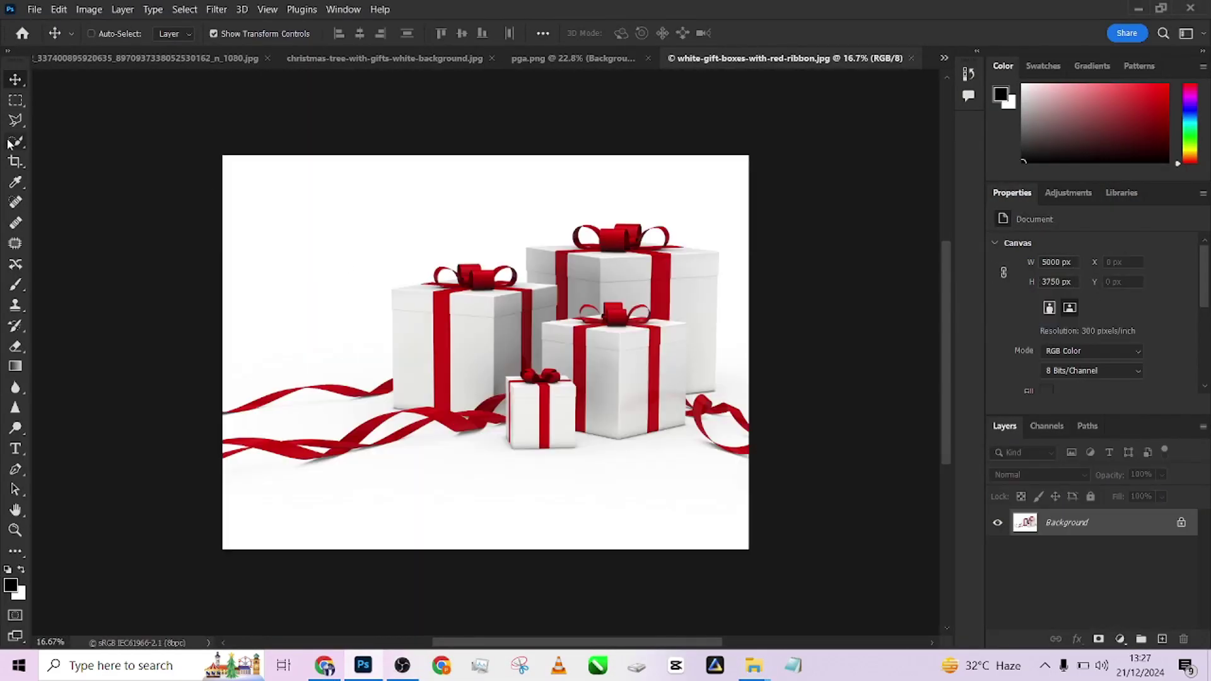
click(9, 142)
click(437, 32)
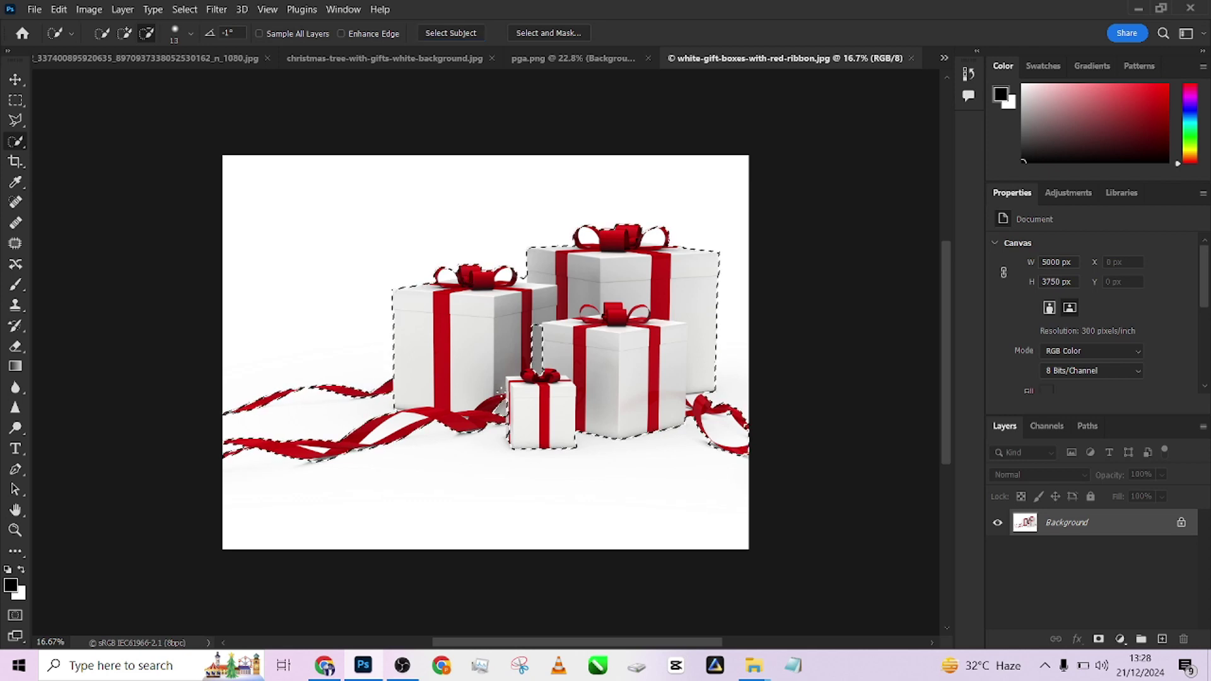
Invert the gift box selection and add the white gaps between the ribbons and inside the bow loops to it.
right_click(528, 351)
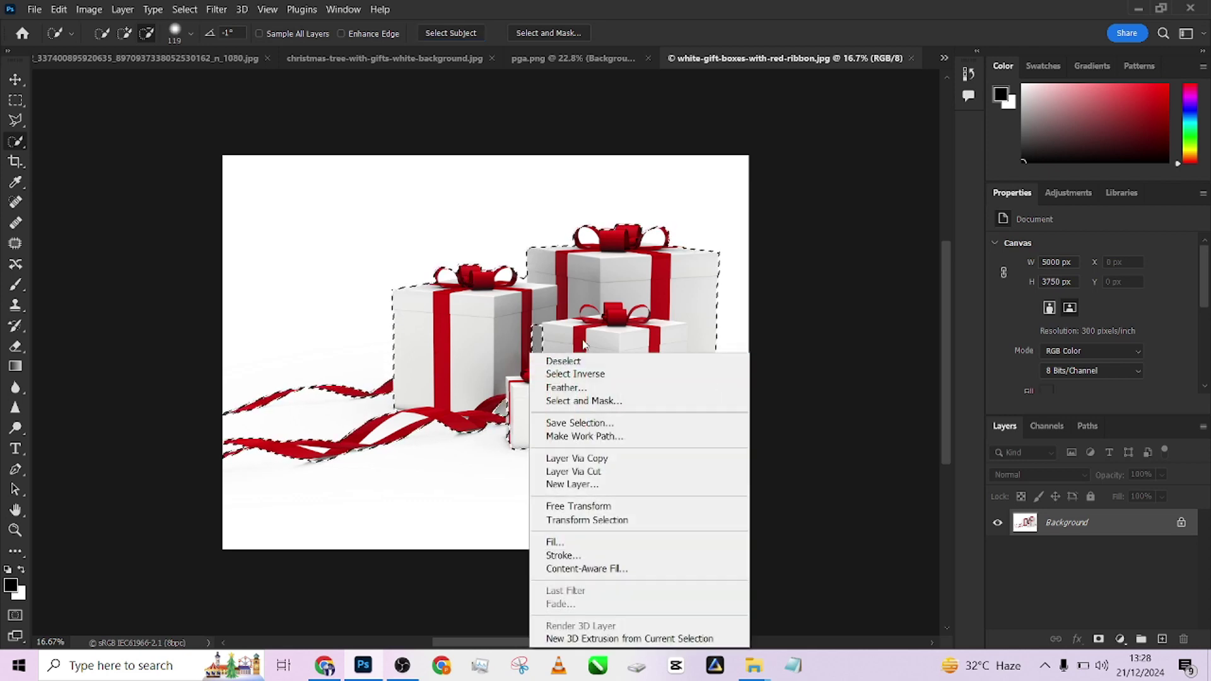
click(570, 375)
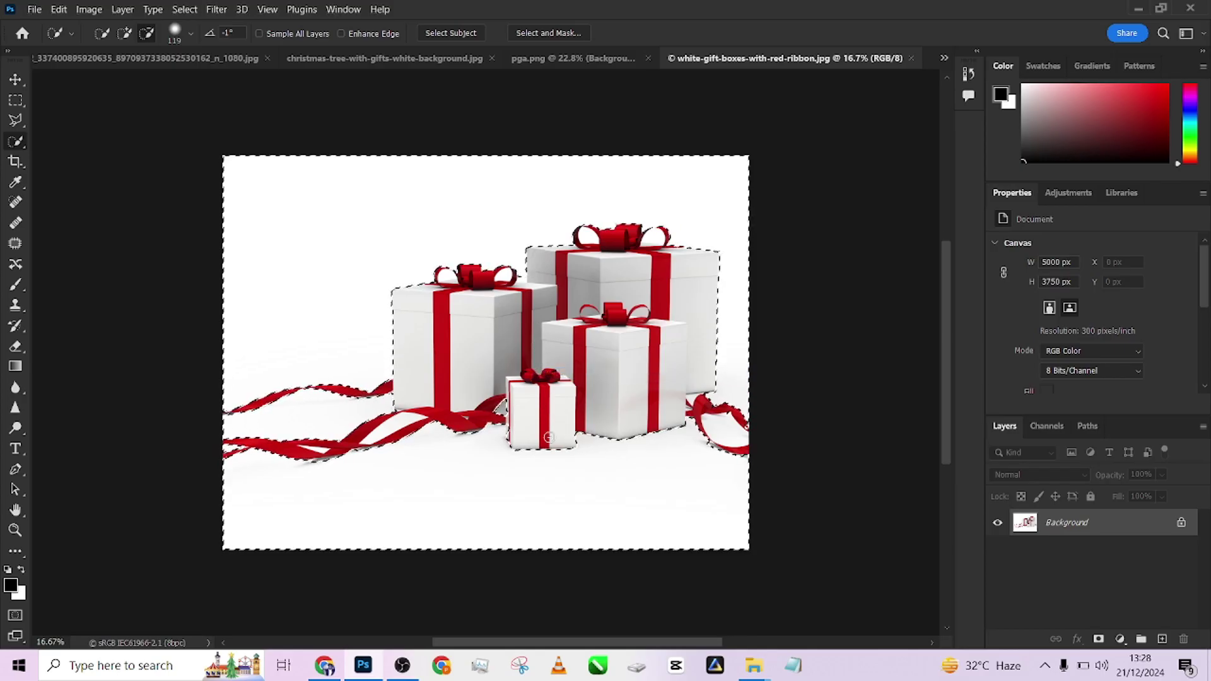
drag(473, 407, 458, 407)
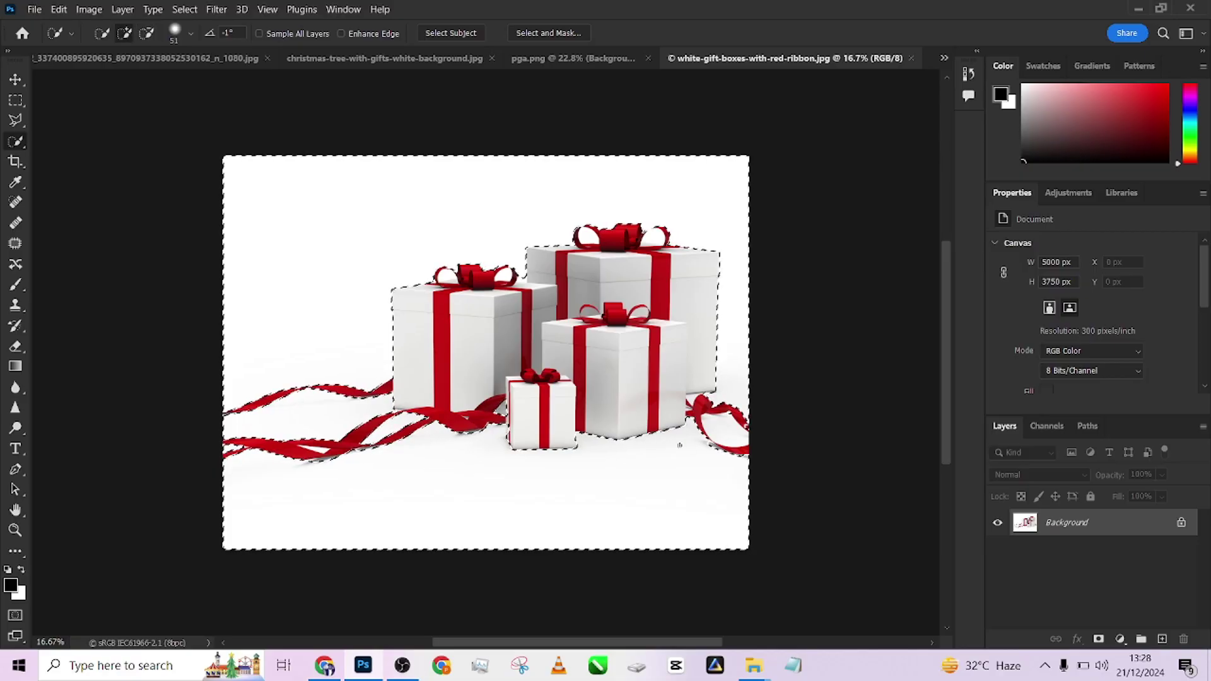
click(726, 429)
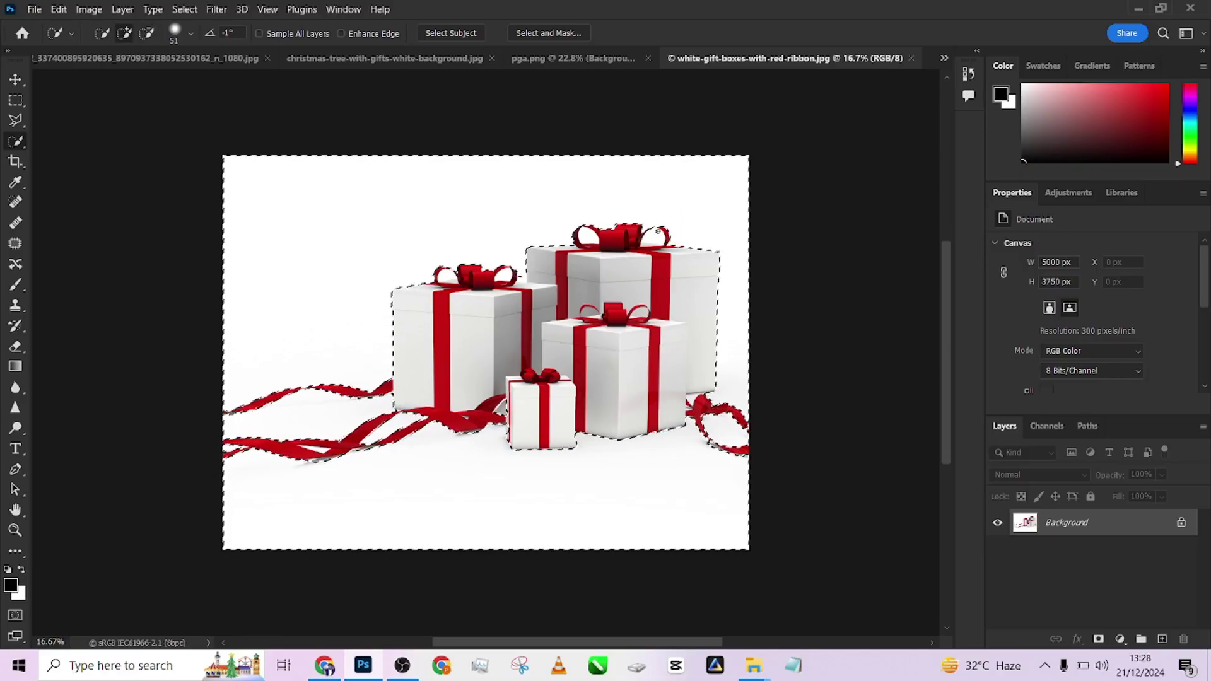
click(653, 238)
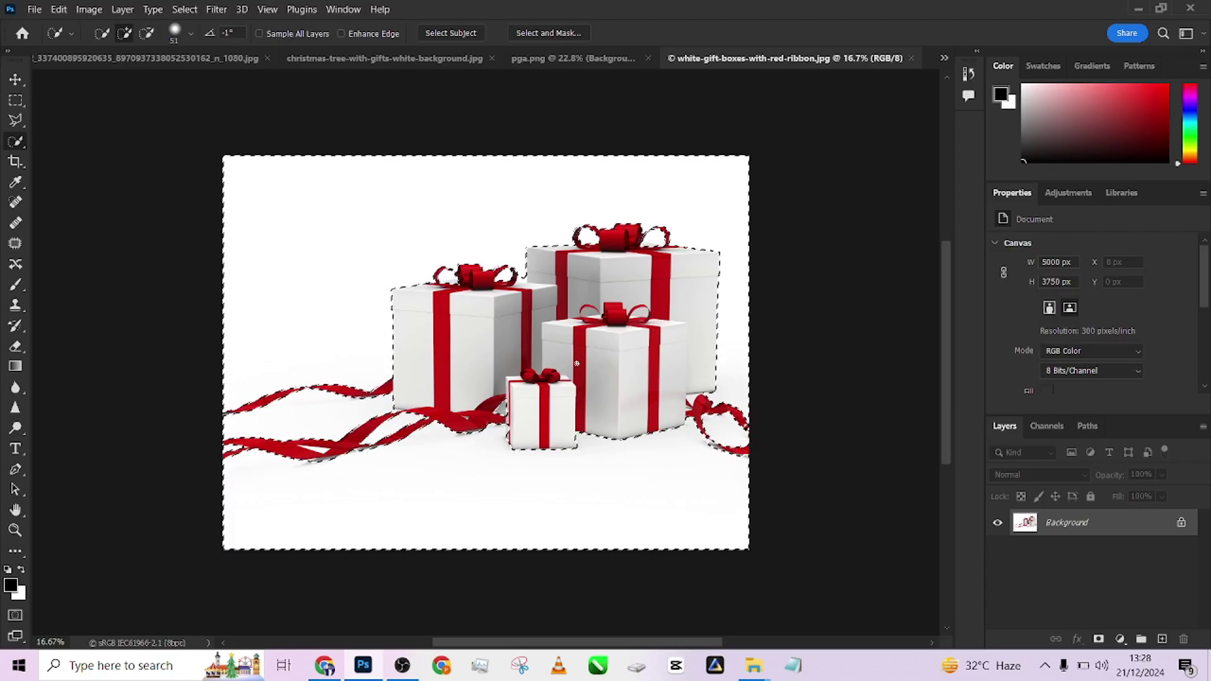
scroll(571, 368, left, 1)
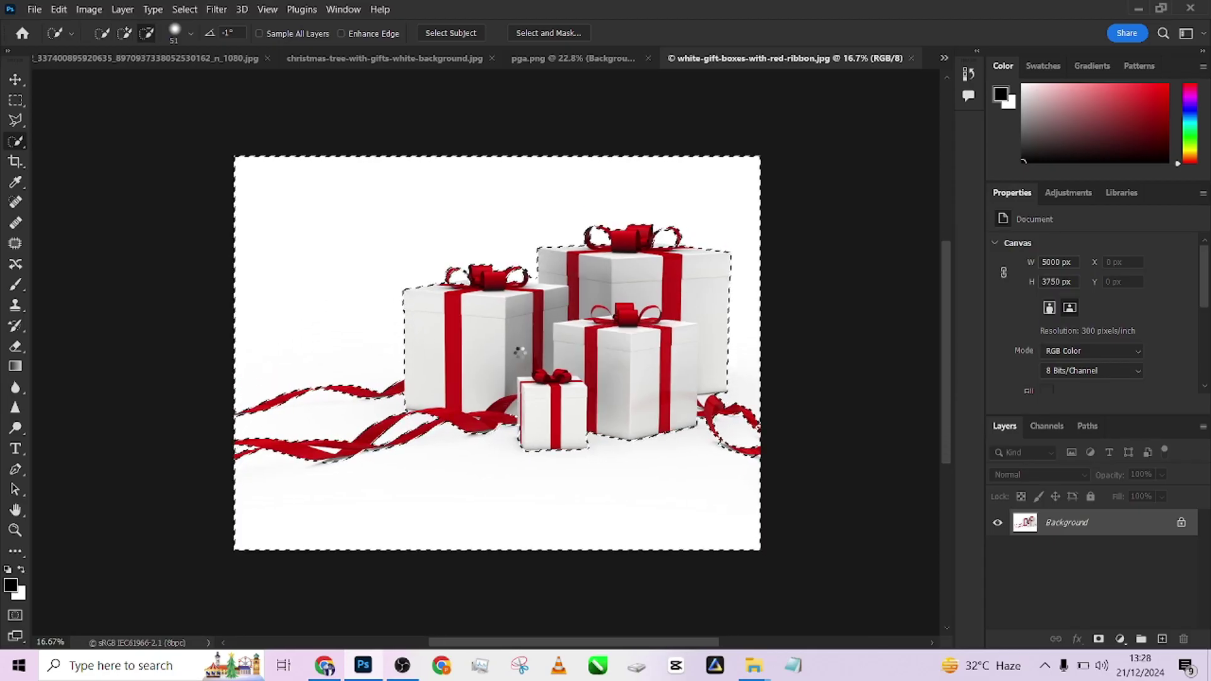
scroll(519, 351, down, 1)
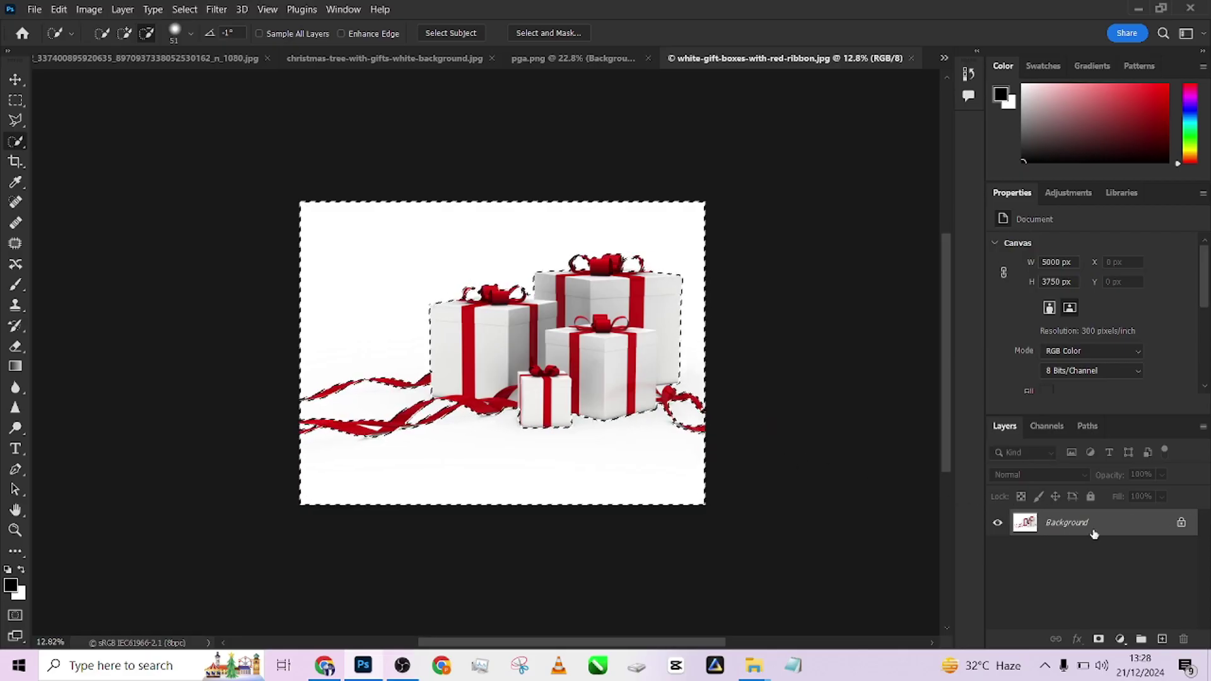
Duplicate the gift box background layer and cut the selected white surroundings from the copy onto a separate layer.
drag(1093, 534, 1162, 638)
right_click(681, 68)
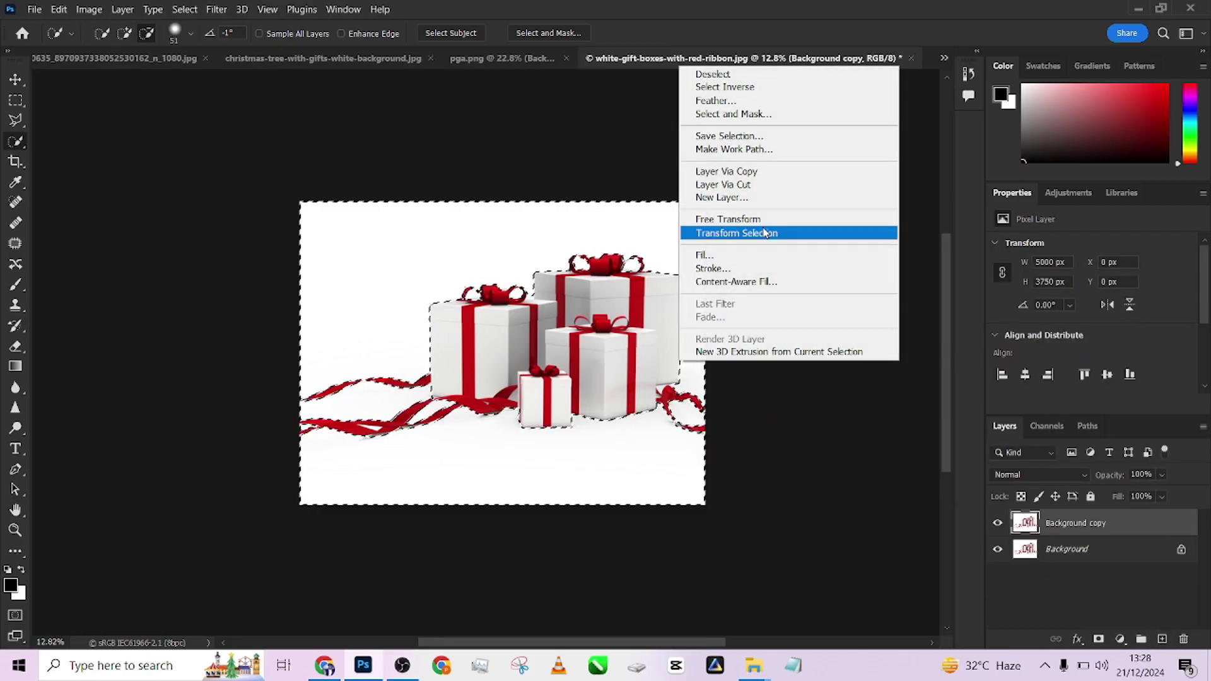
click(731, 185)
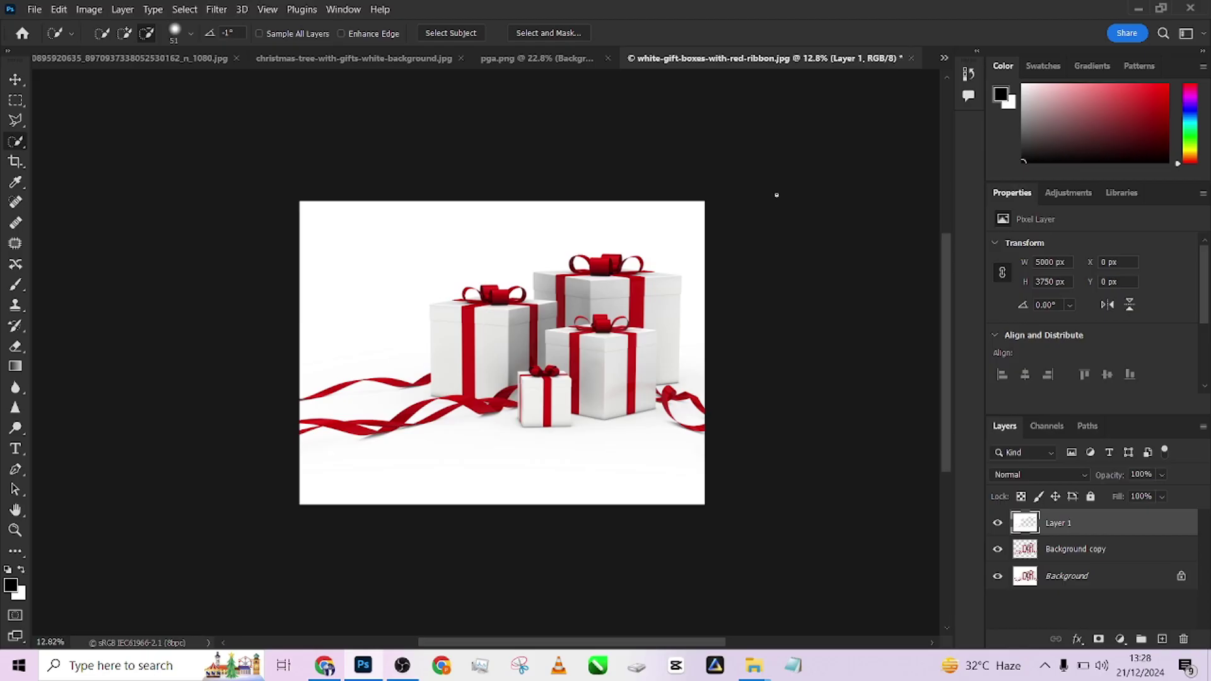
Bring the Background copy gift box cutout into pga.png between the family and tree layers.
key(v)
drag(502, 351, 479, 165)
click(1110, 550)
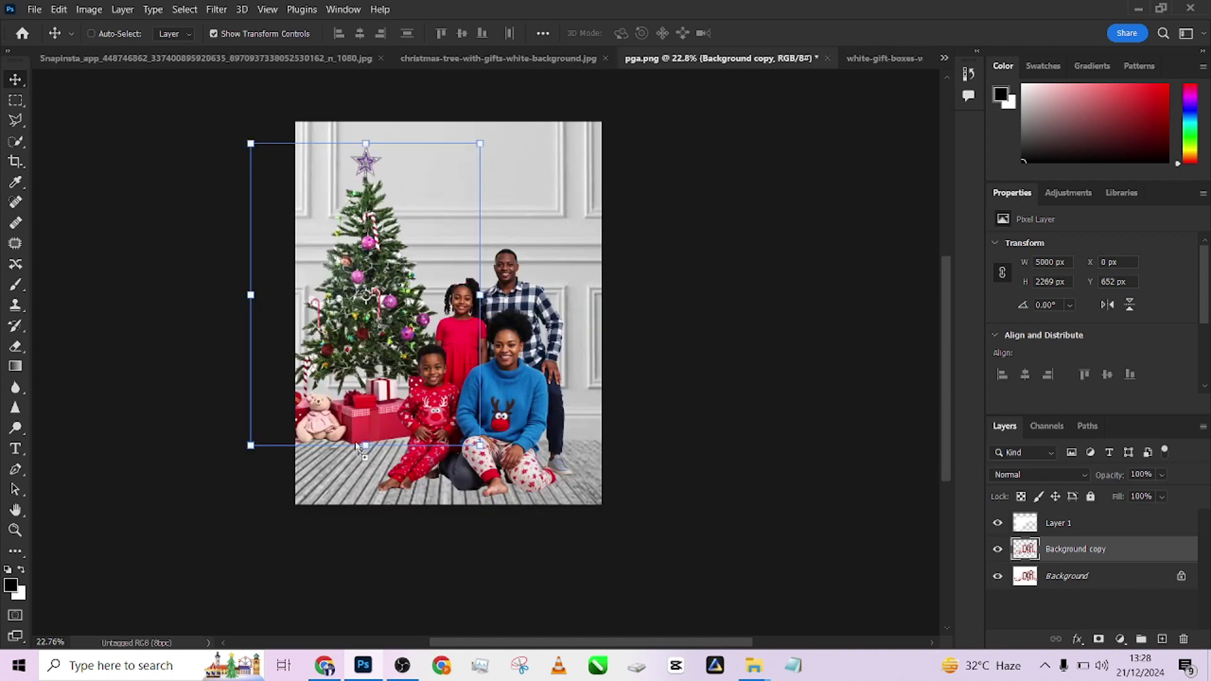
drag(357, 446, 366, 444)
Scale the white gift boxes to about 14.87% and place them on the floor in front of the tree's red gifts.
scroll(403, 538, down, 3)
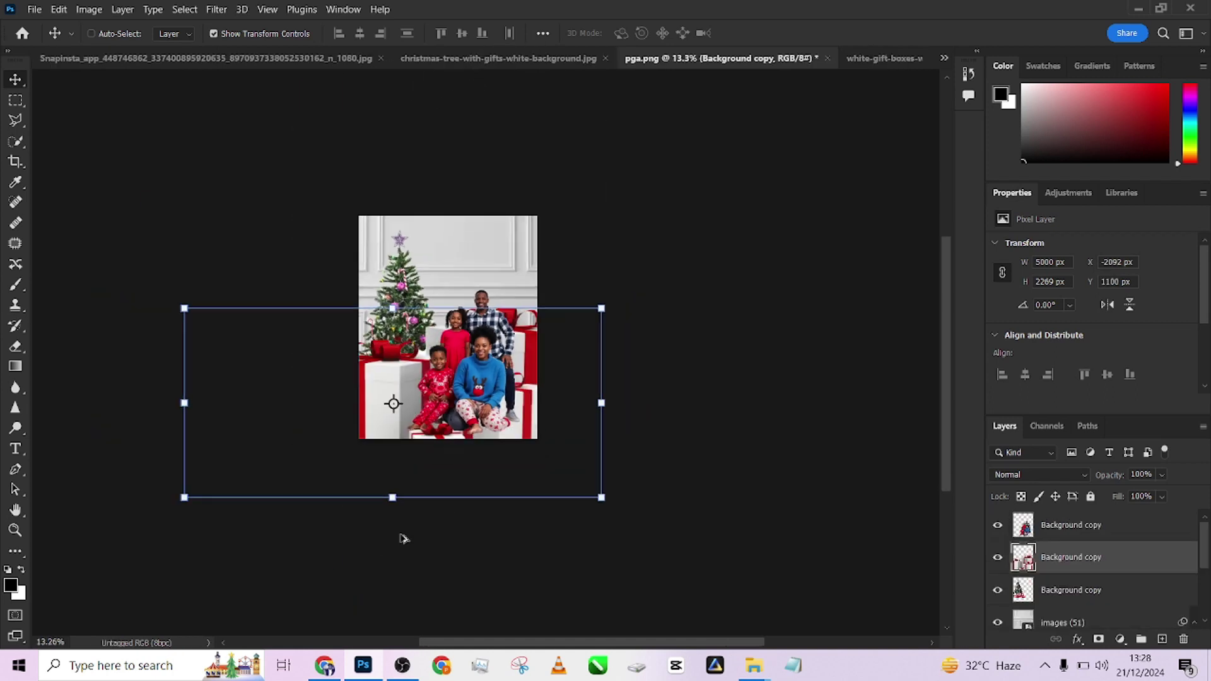
drag(394, 491, 412, 425)
scroll(413, 425, up, 3)
drag(419, 379, 348, 364)
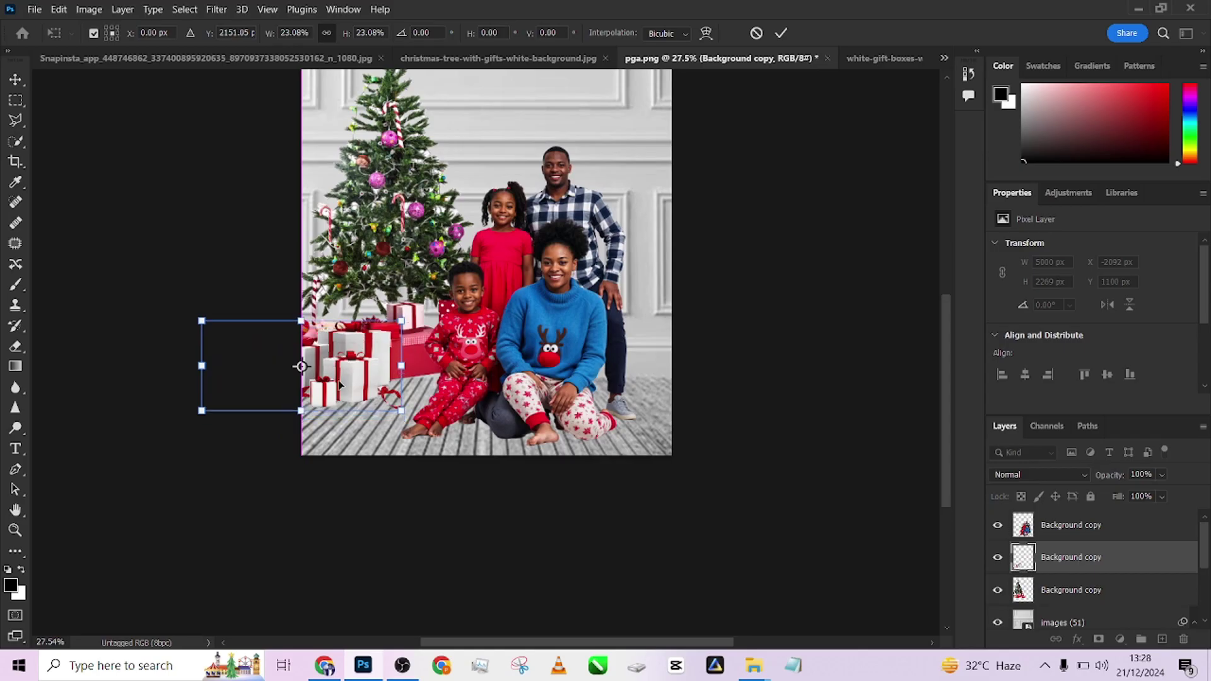
drag(193, 413, 235, 395)
drag(322, 382, 393, 351)
drag(363, 394, 334, 389)
right_click(380, 385)
click(410, 355)
right_click(381, 384)
click(407, 360)
click(781, 33)
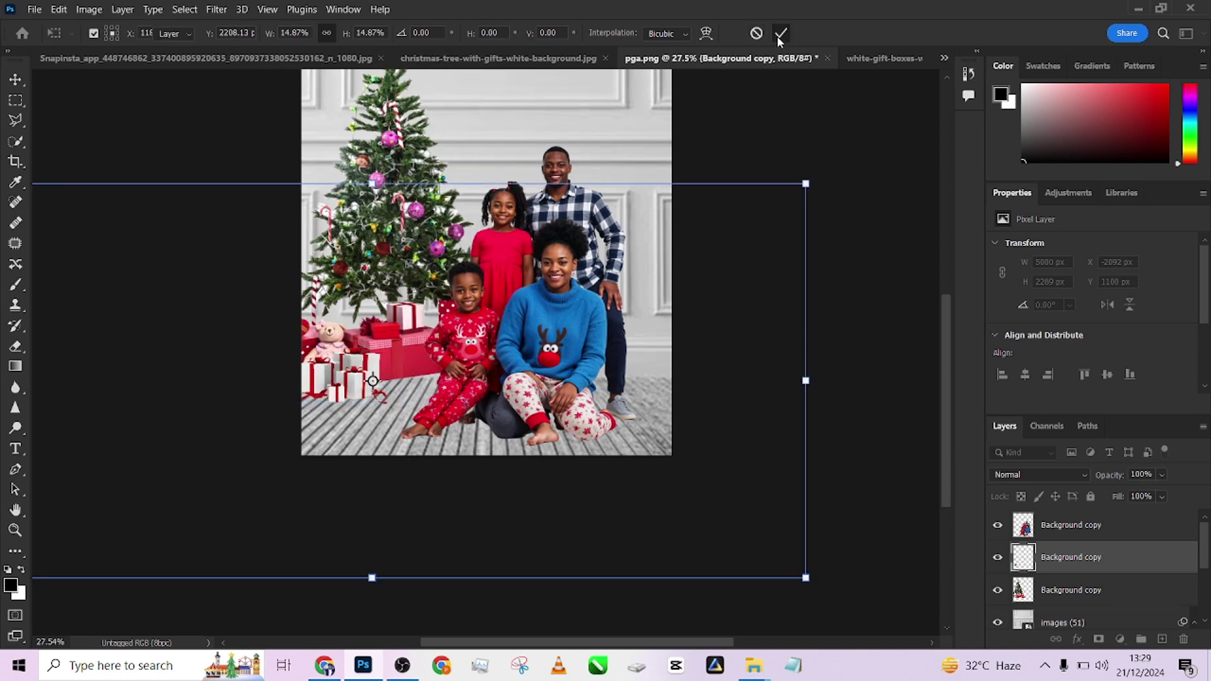
scroll(575, 313, up, 3)
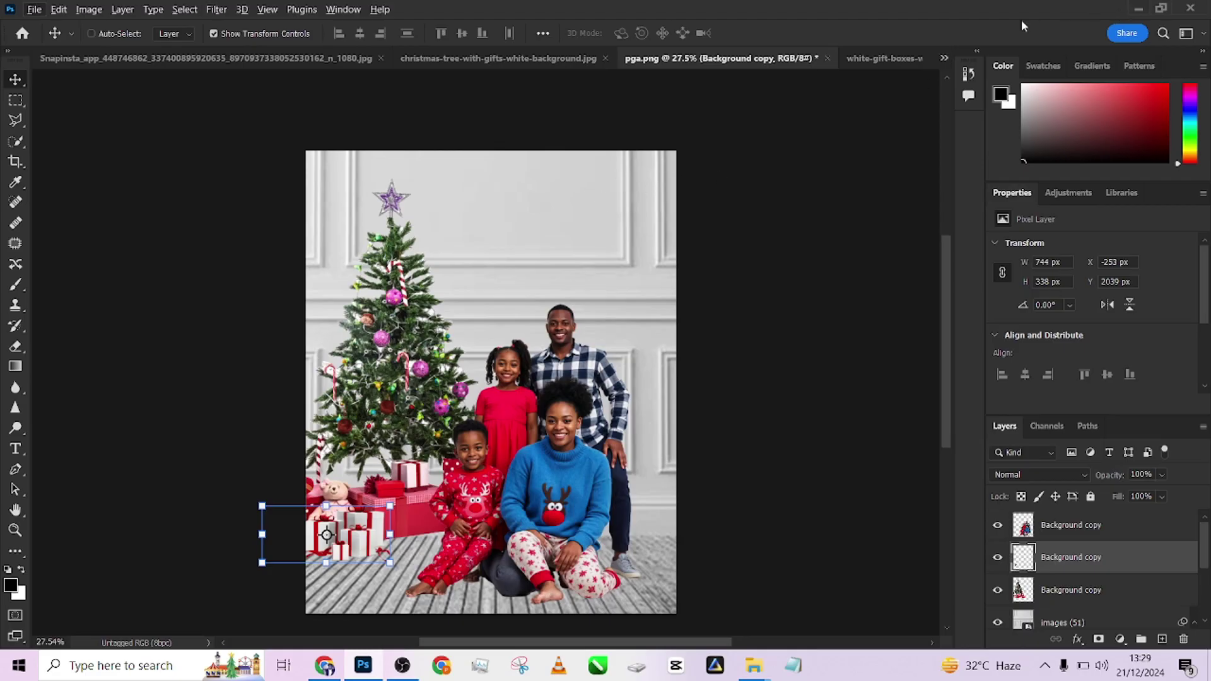
Look through the other open documents, including the finished freepik family composite, for the next decoration to add.
click(448, 59)
click(300, 63)
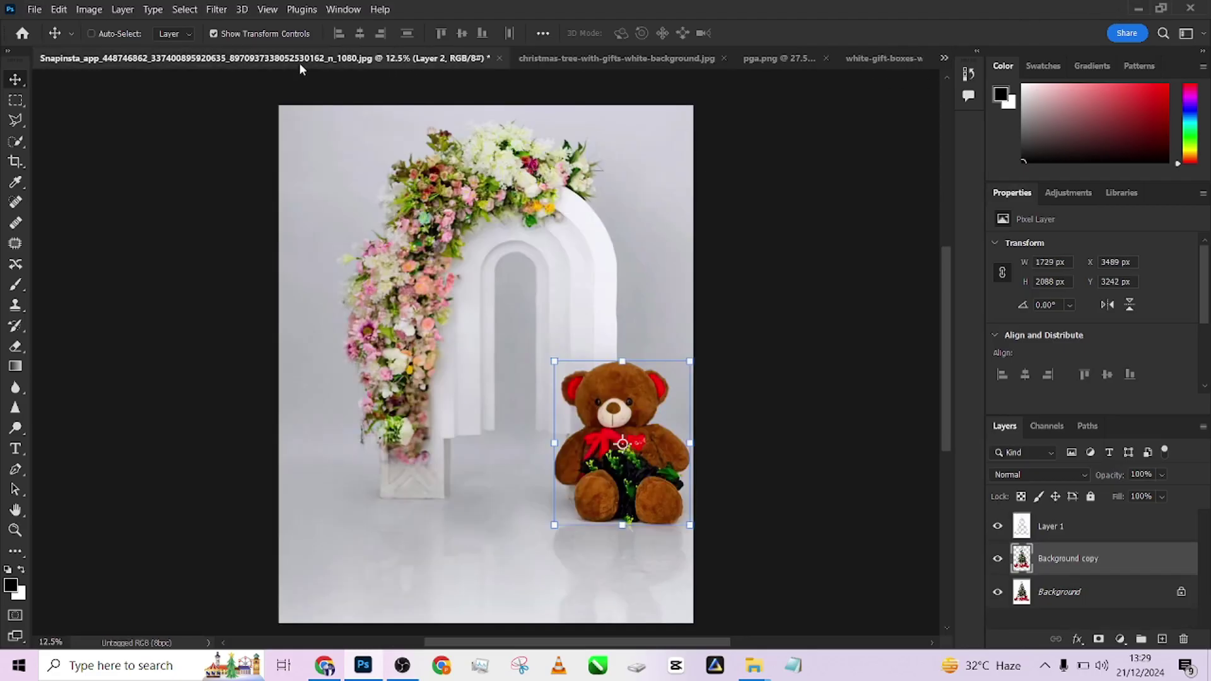
click(943, 58)
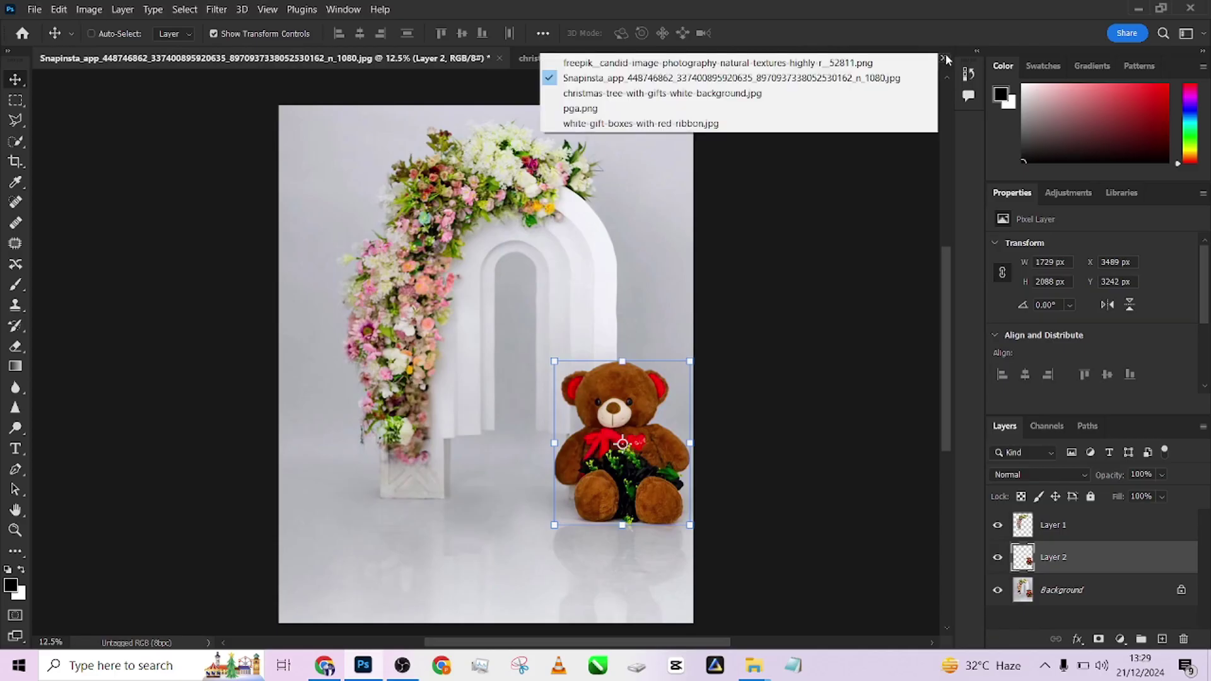
click(783, 63)
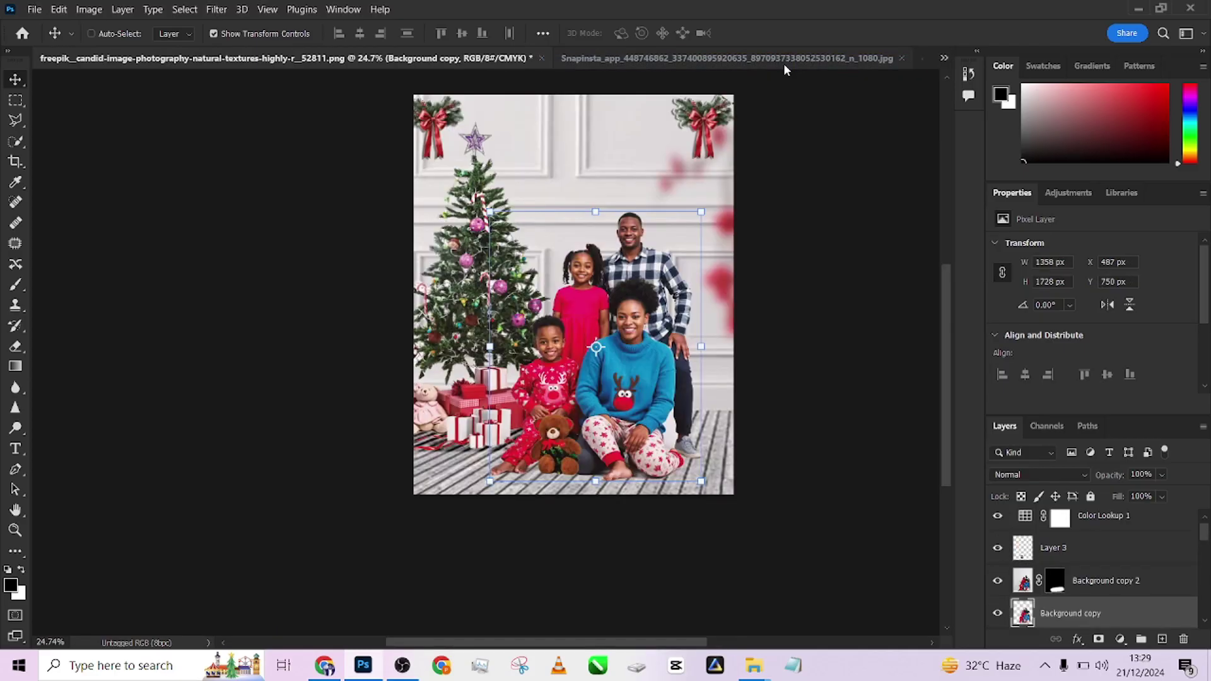
click(627, 58)
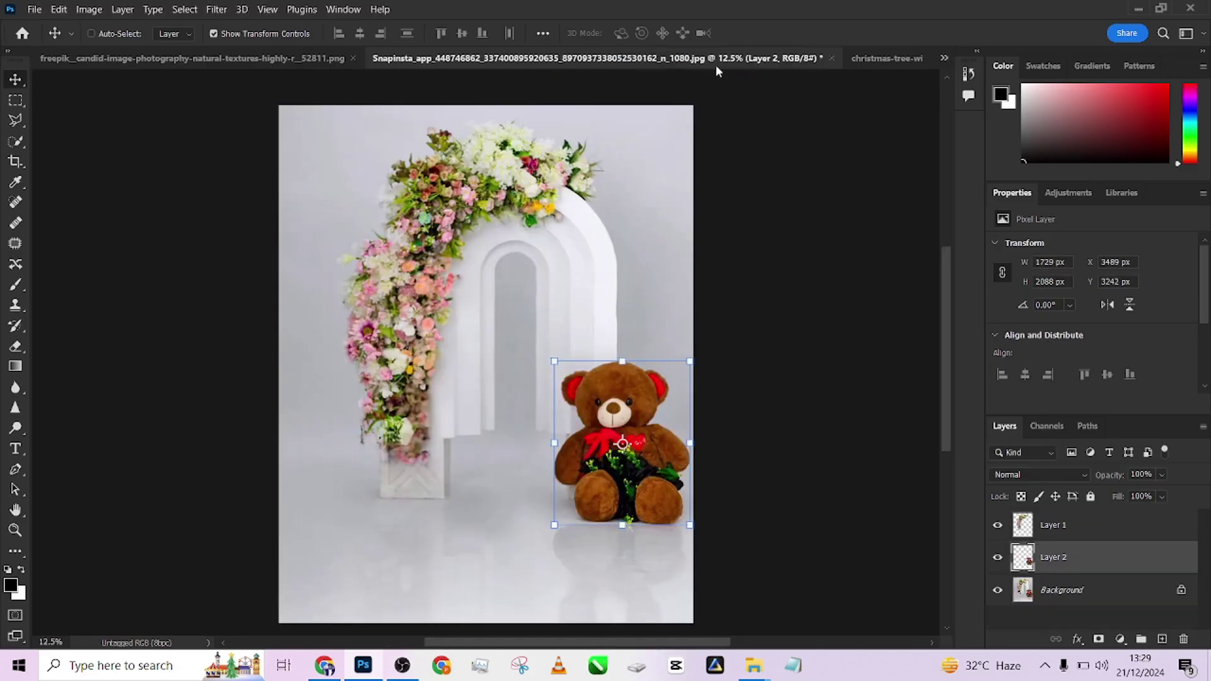
click(882, 62)
click(944, 58)
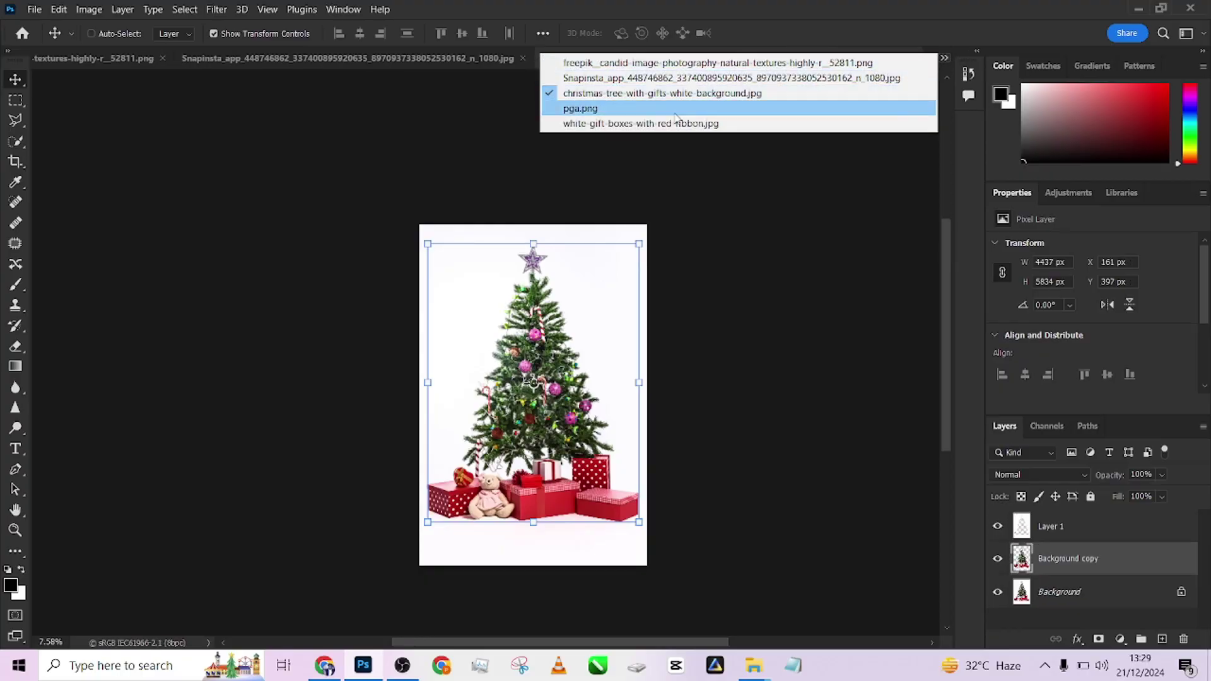
click(774, 123)
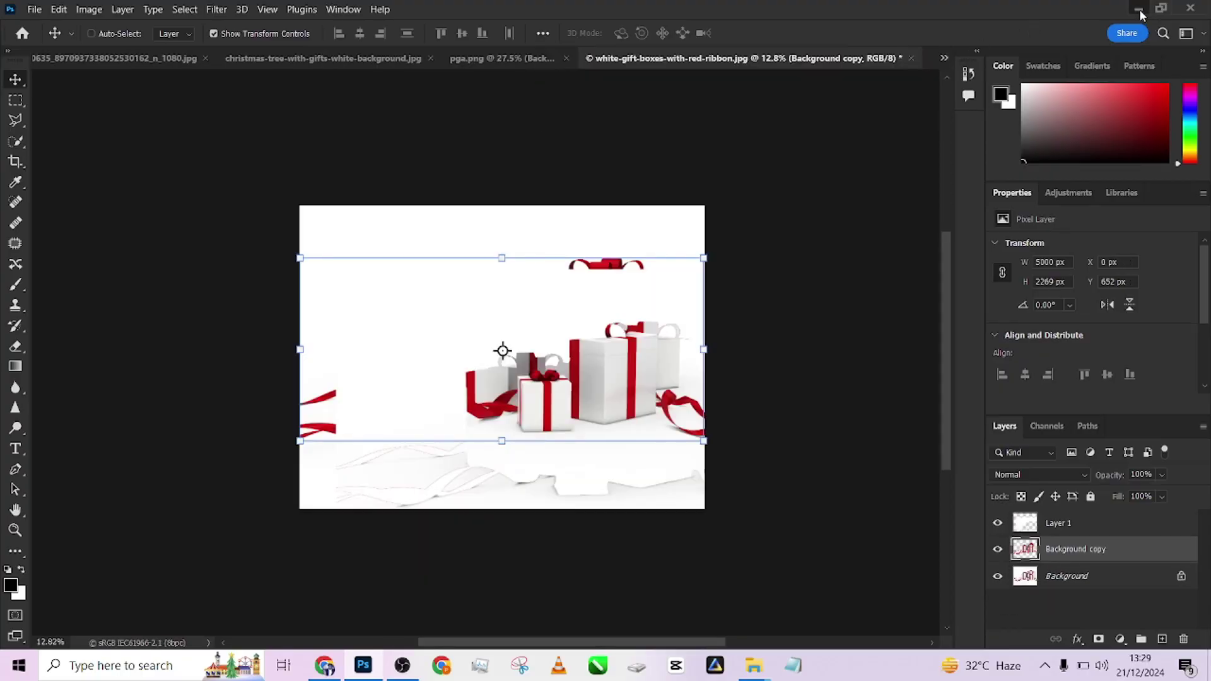
Open Festive tree limb adorned with bow -26.psd from the Pictures folder and bring its Object layer into pga.png below the family.
click(1139, 10)
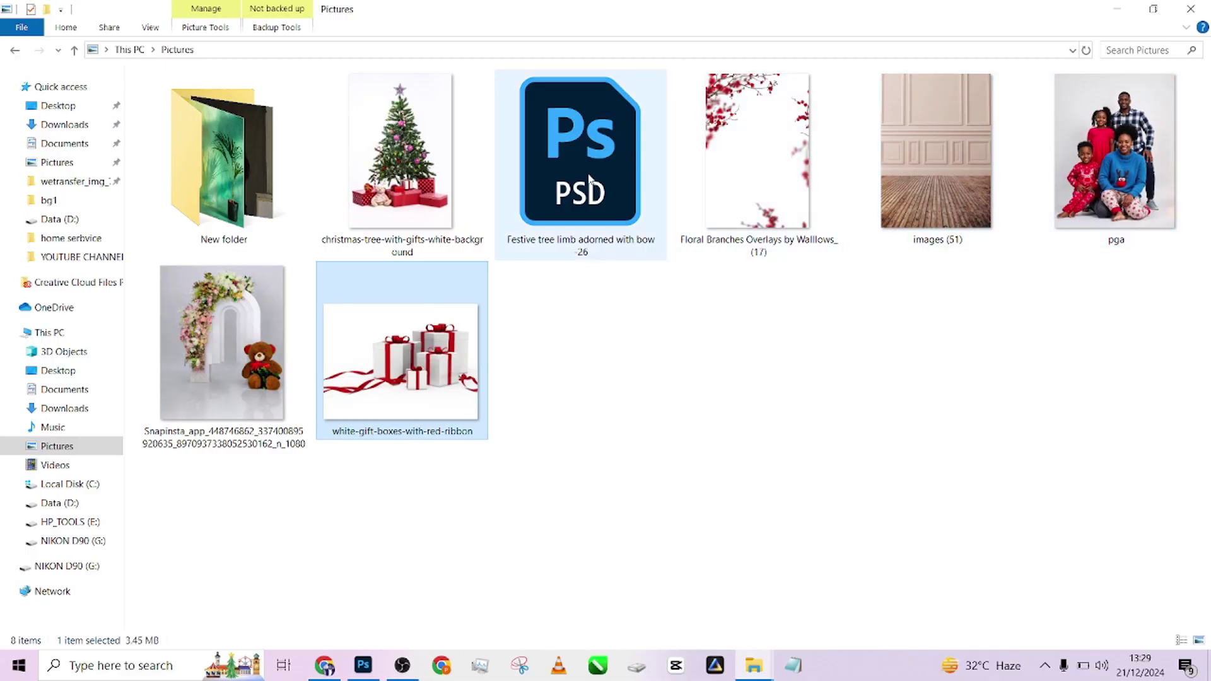
click(588, 180)
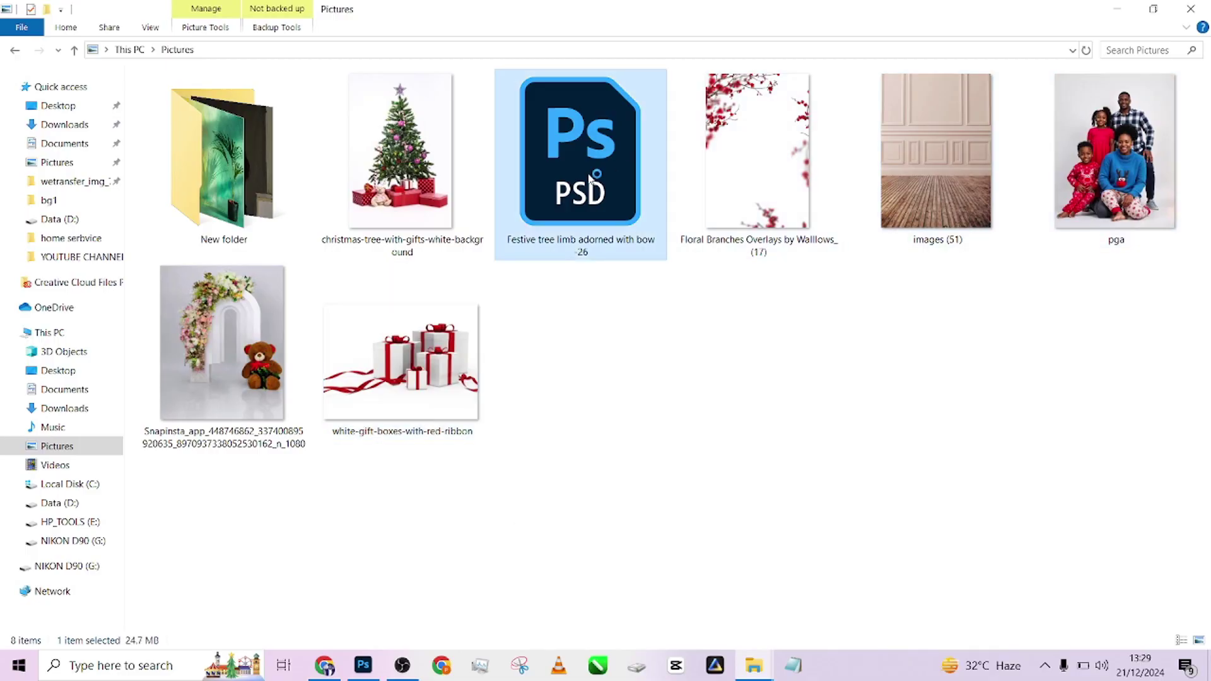
double_click(589, 180)
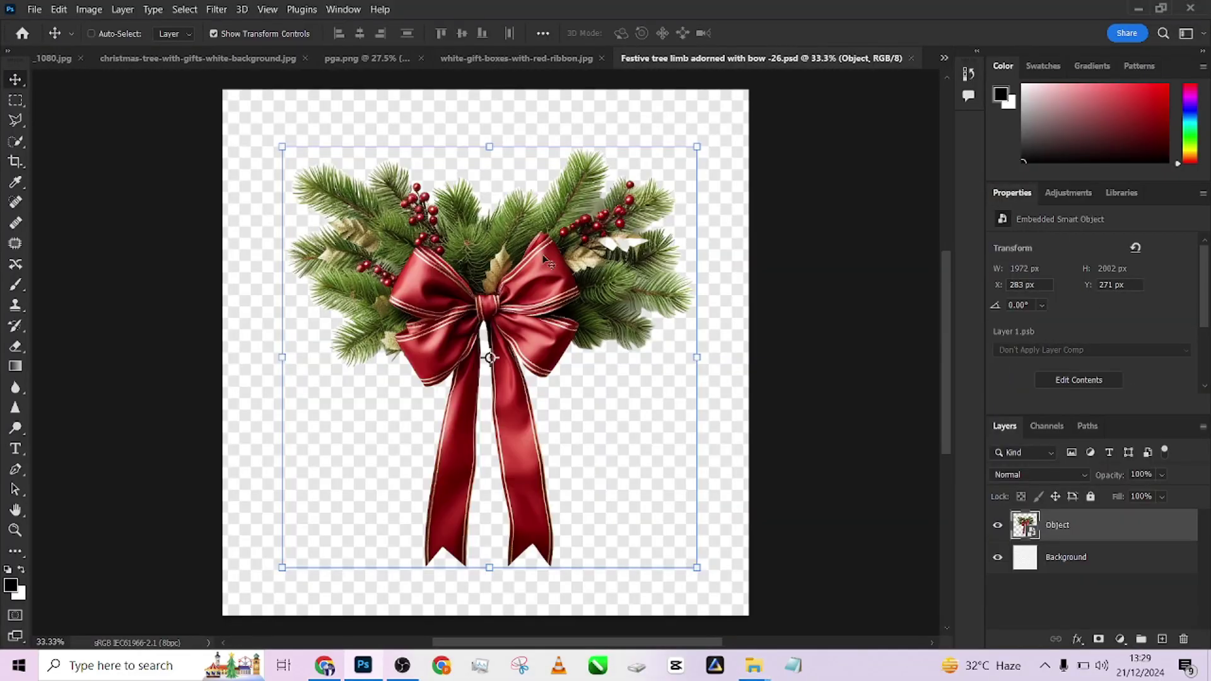
drag(567, 319, 363, 202)
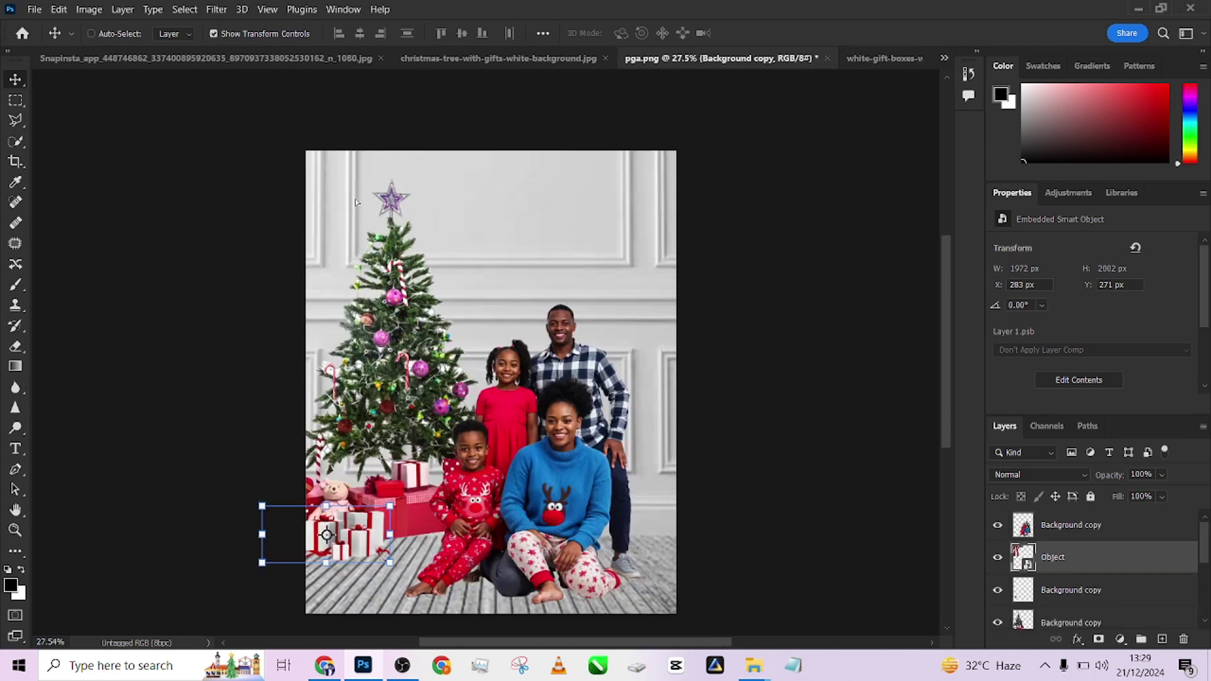
Scale the bow decoration to about 13.68% and place it high on the wall in the photo's upper-left corner.
drag(525, 197, 344, 201)
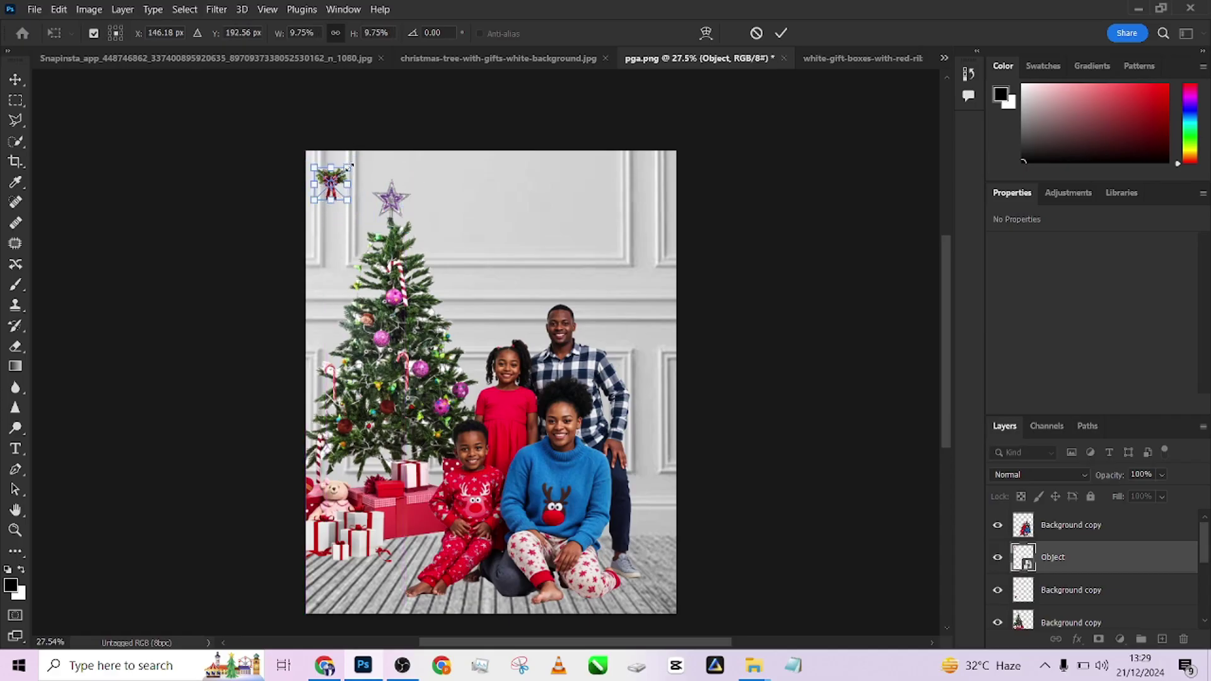
drag(365, 149, 360, 153)
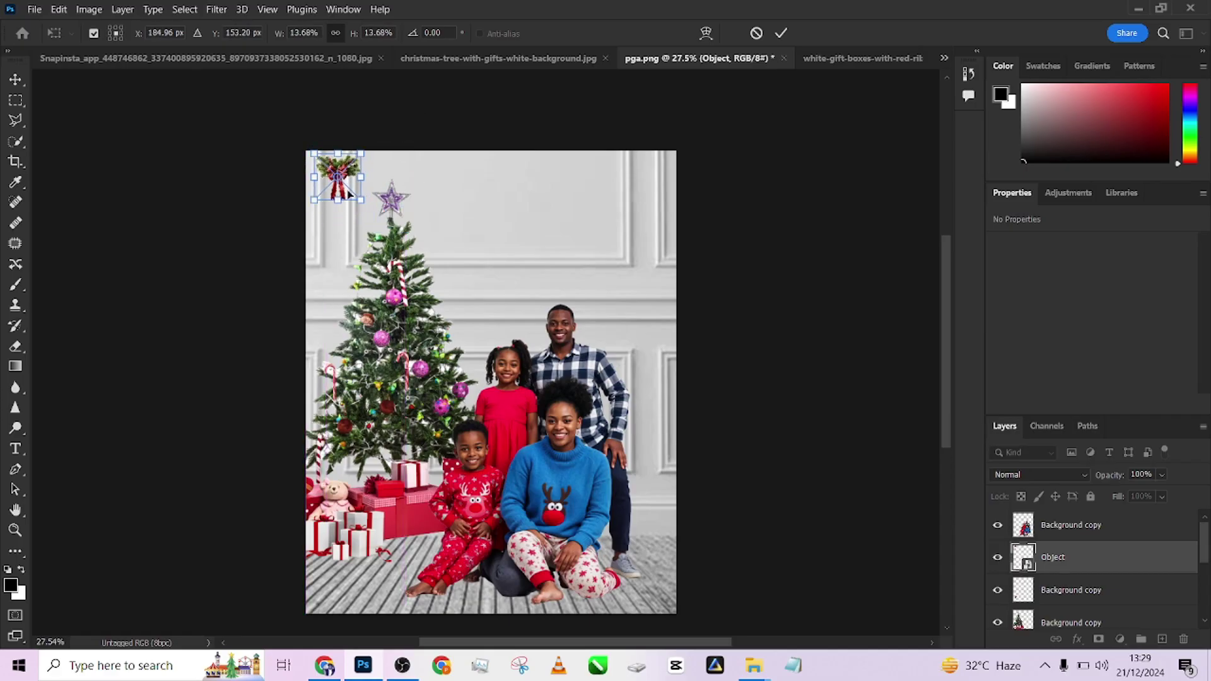
click(783, 33)
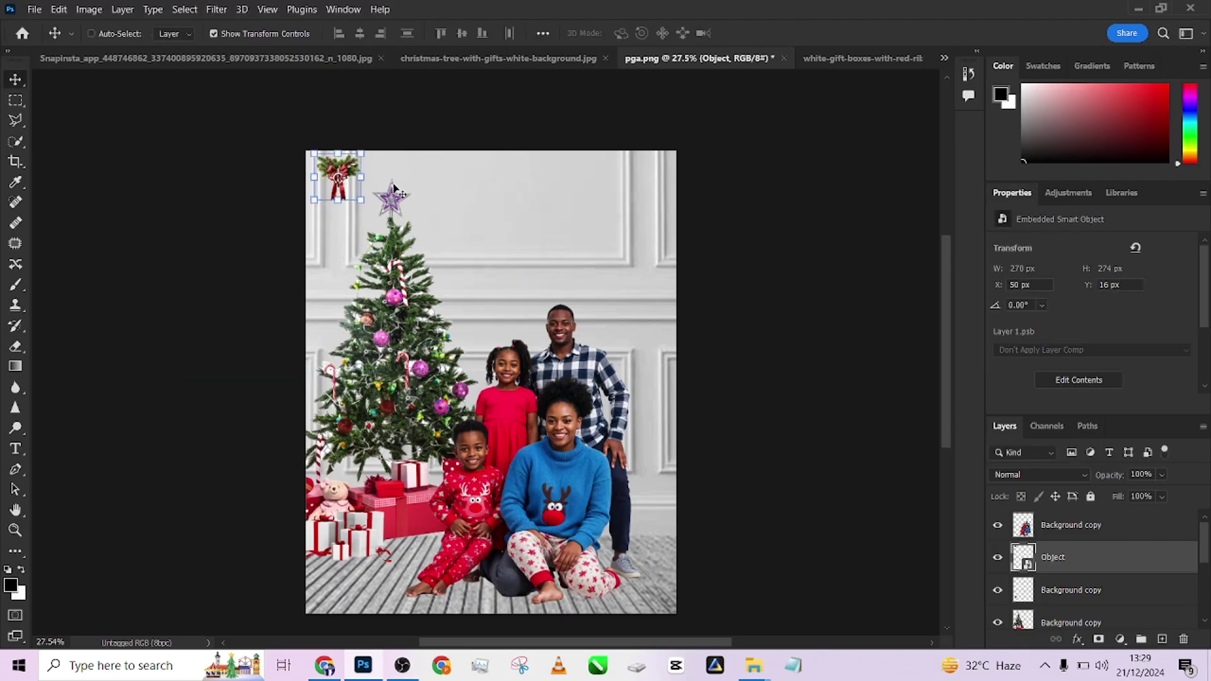
Apply Hue/Saturation to the bow decoration, setting the Yellows' hue to +18 and saturation to -57.
key(ctrl+u)
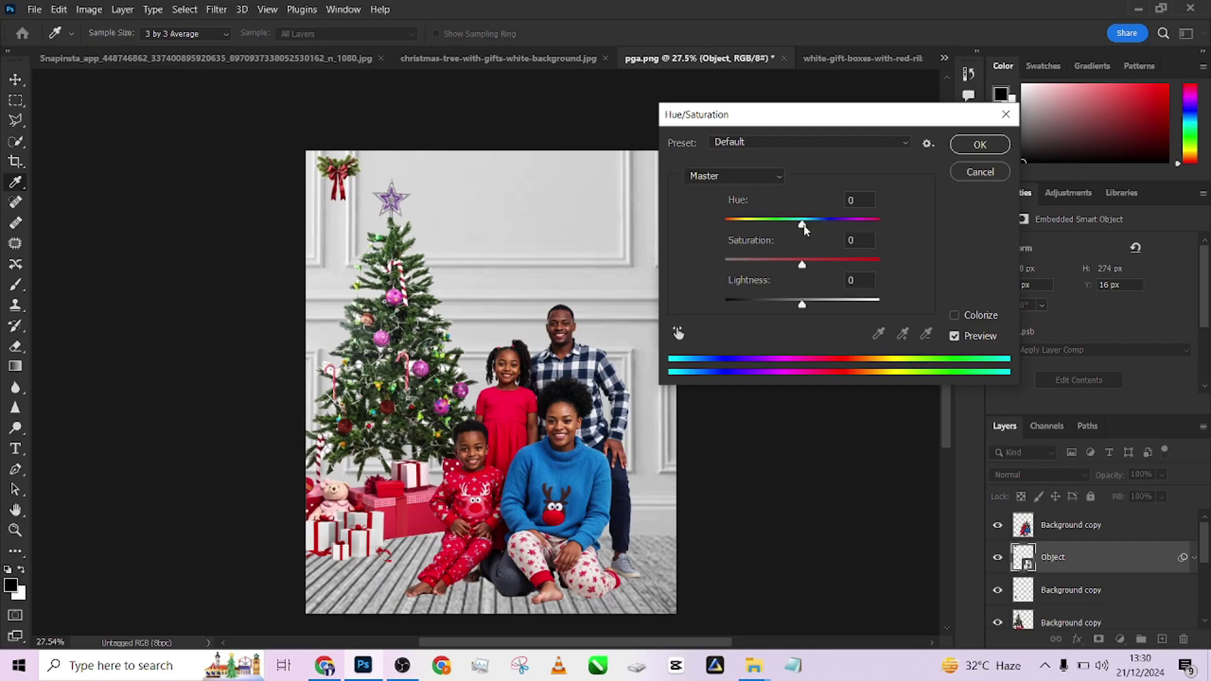
drag(804, 230, 812, 231)
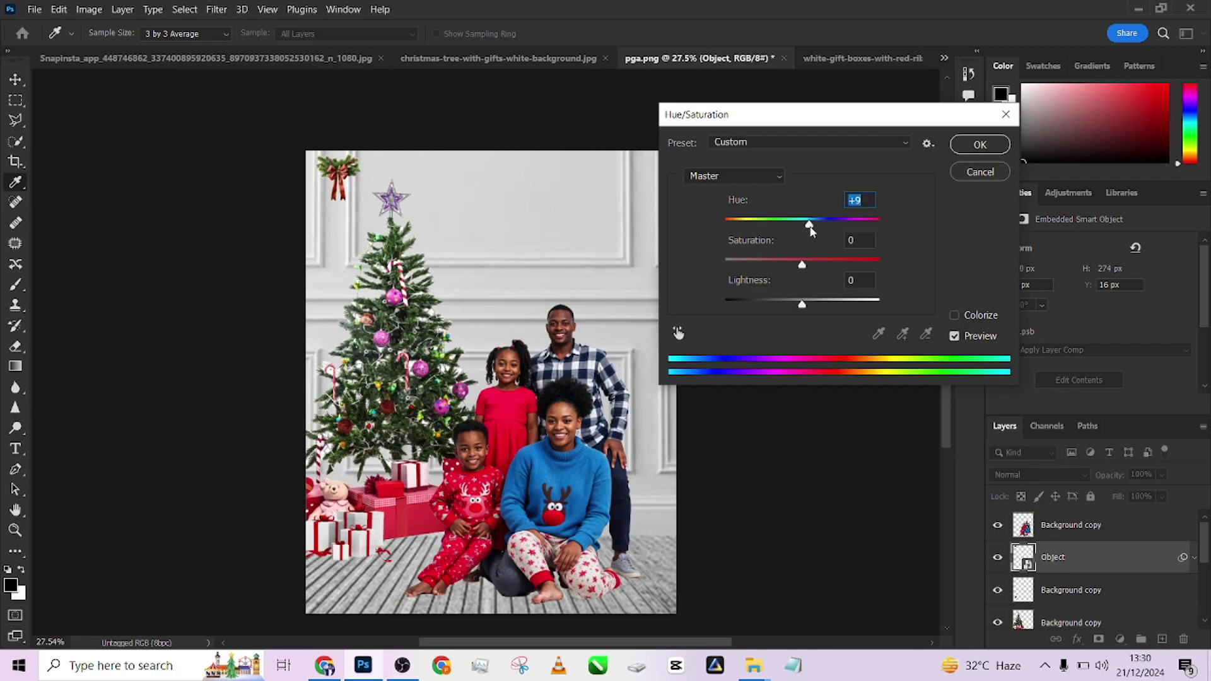
key(ctrl+z)
click(751, 177)
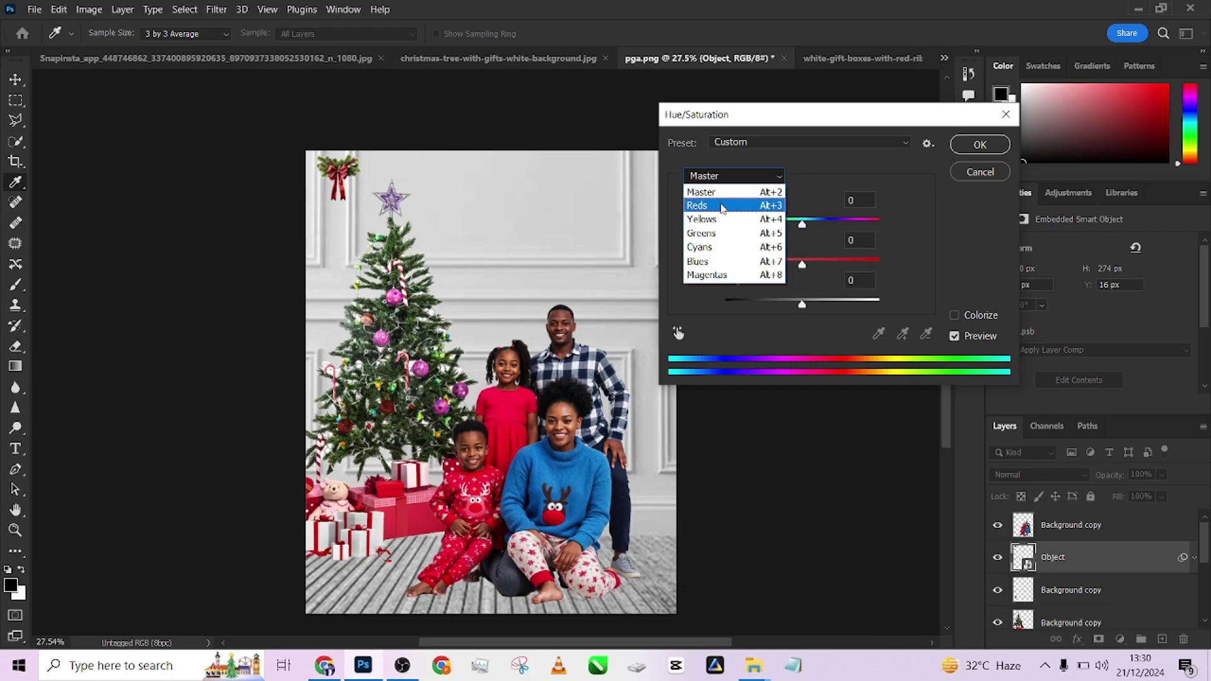
click(719, 233)
mouse_move(799, 228)
mouse_down()
mouse_move(877, 227)
mouse_move(784, 230)
mouse_up()
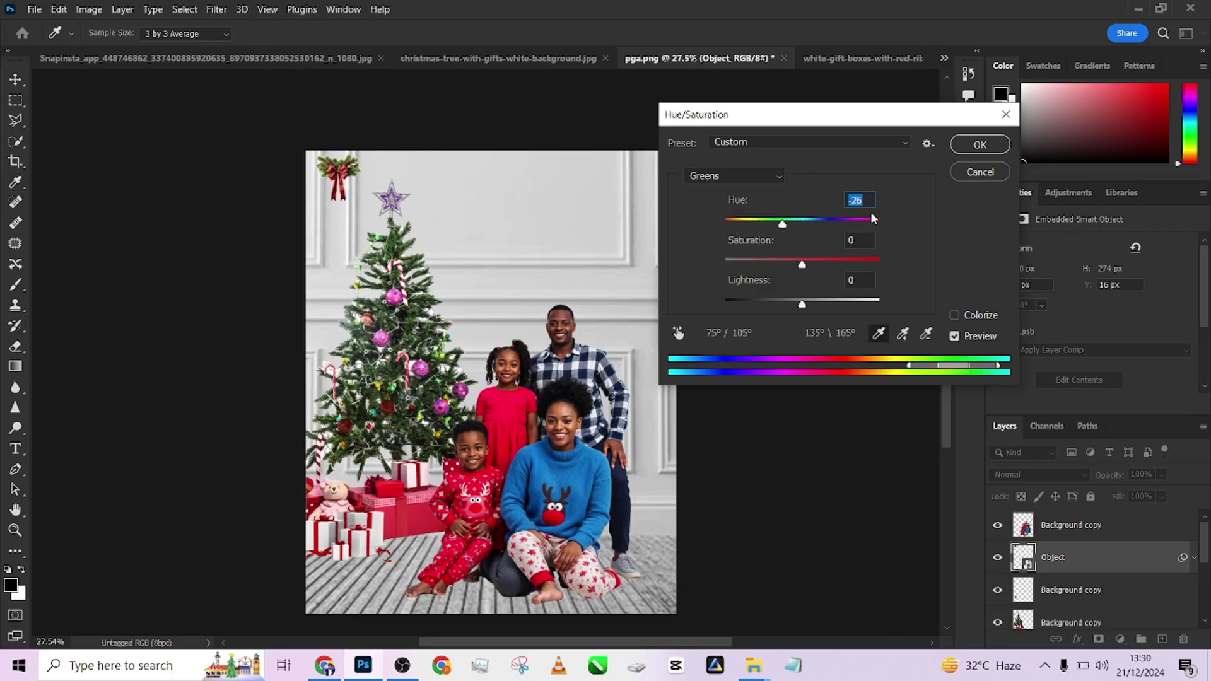
key(ctrl+z)
click(735, 176)
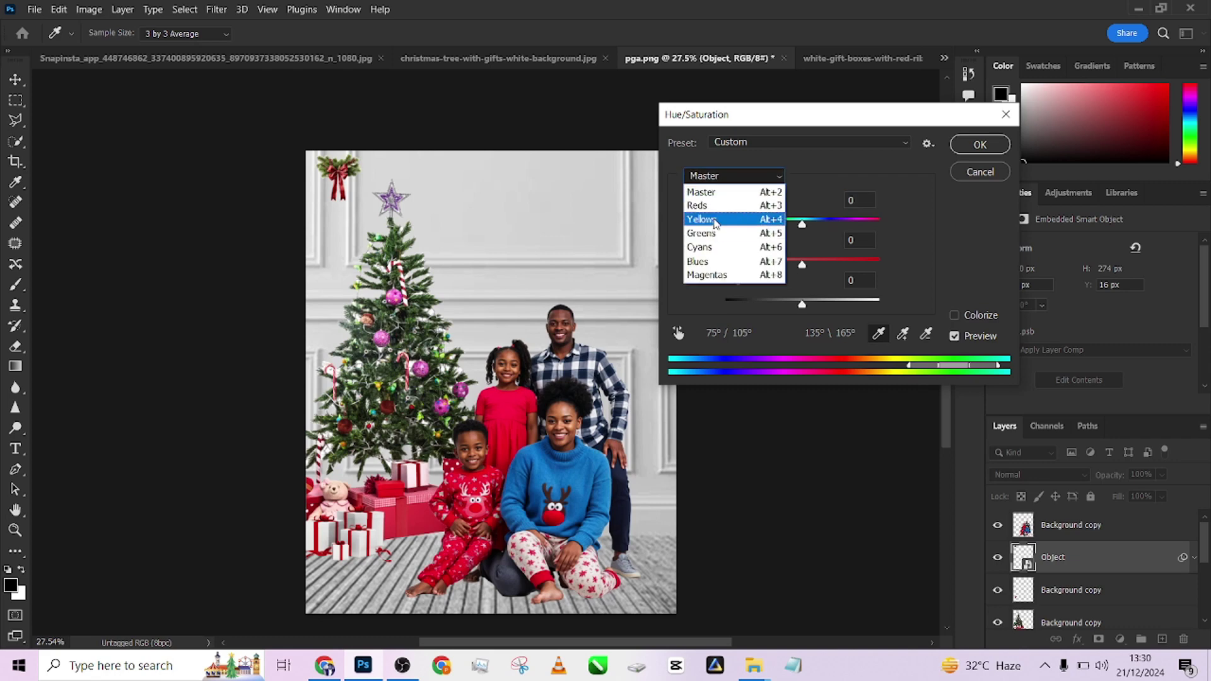
click(715, 220)
drag(804, 224, 759, 260)
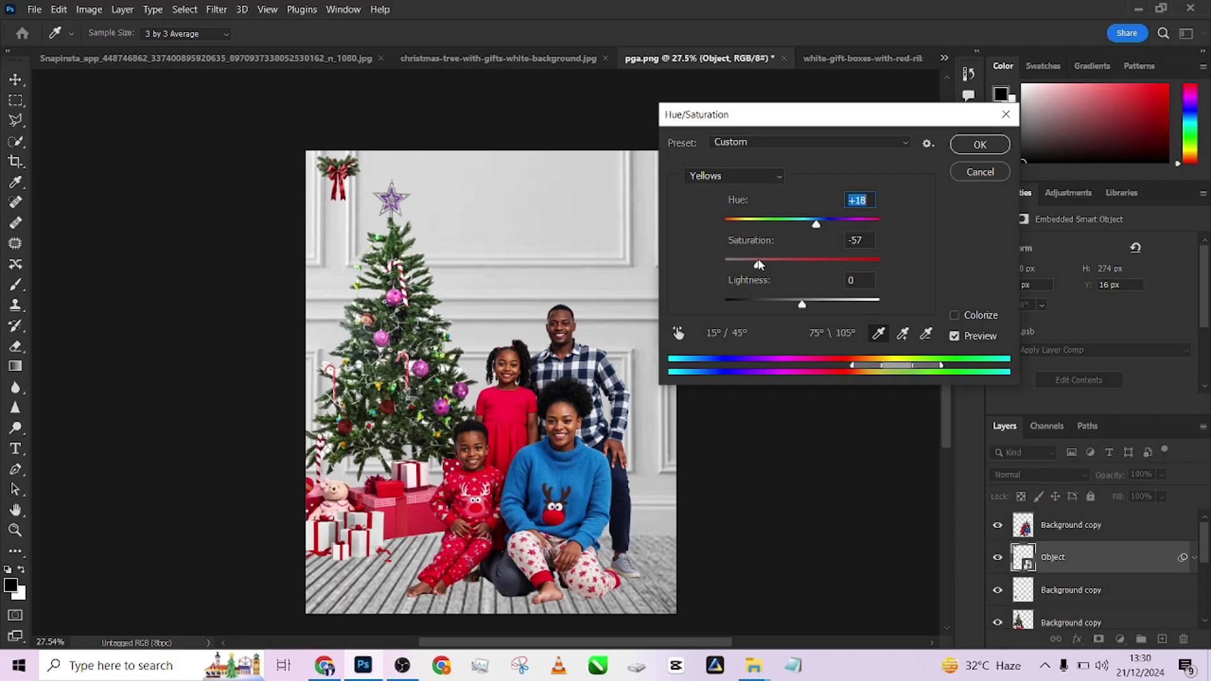
click(988, 142)
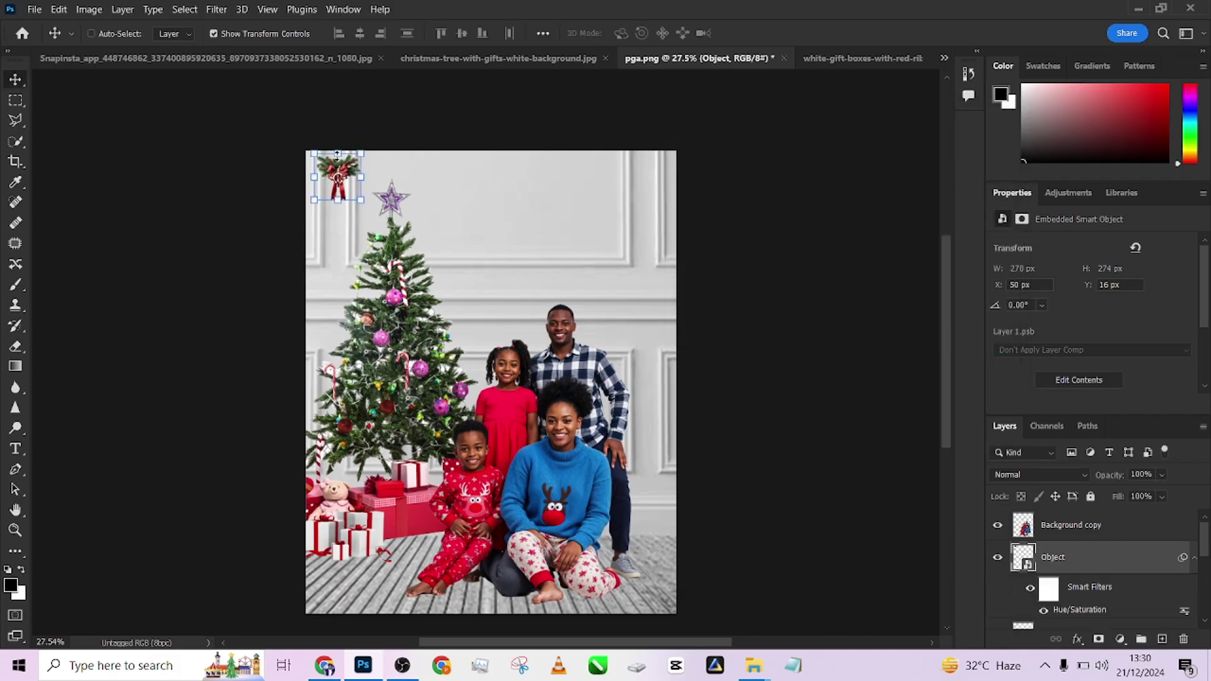
Scale the bow decoration up to about 16.76% so its greenery extends past the photo's upper edge.
click(337, 152)
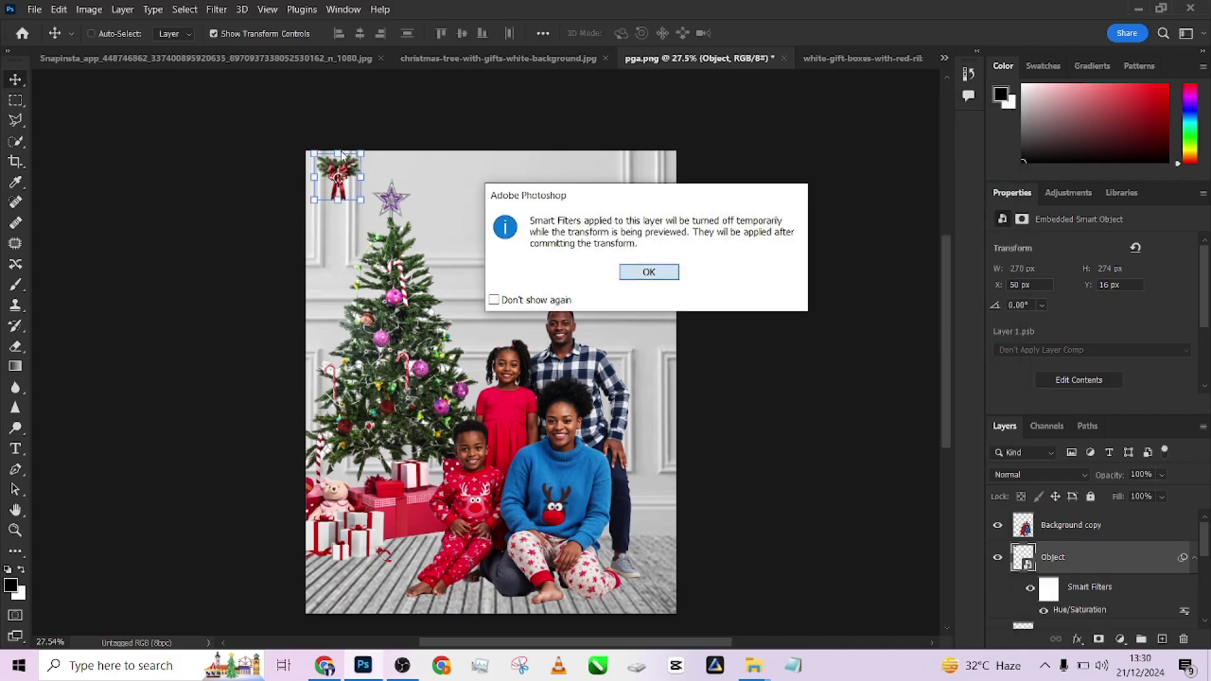
key(Return)
drag(339, 152, 346, 140)
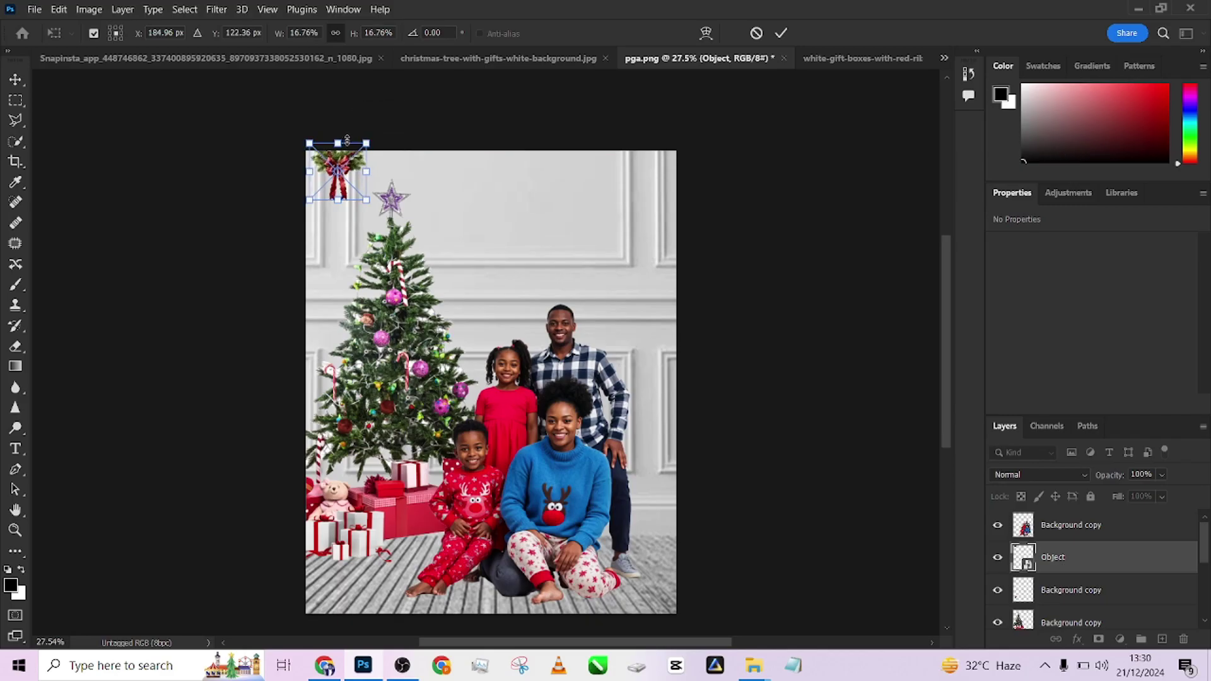
click(781, 35)
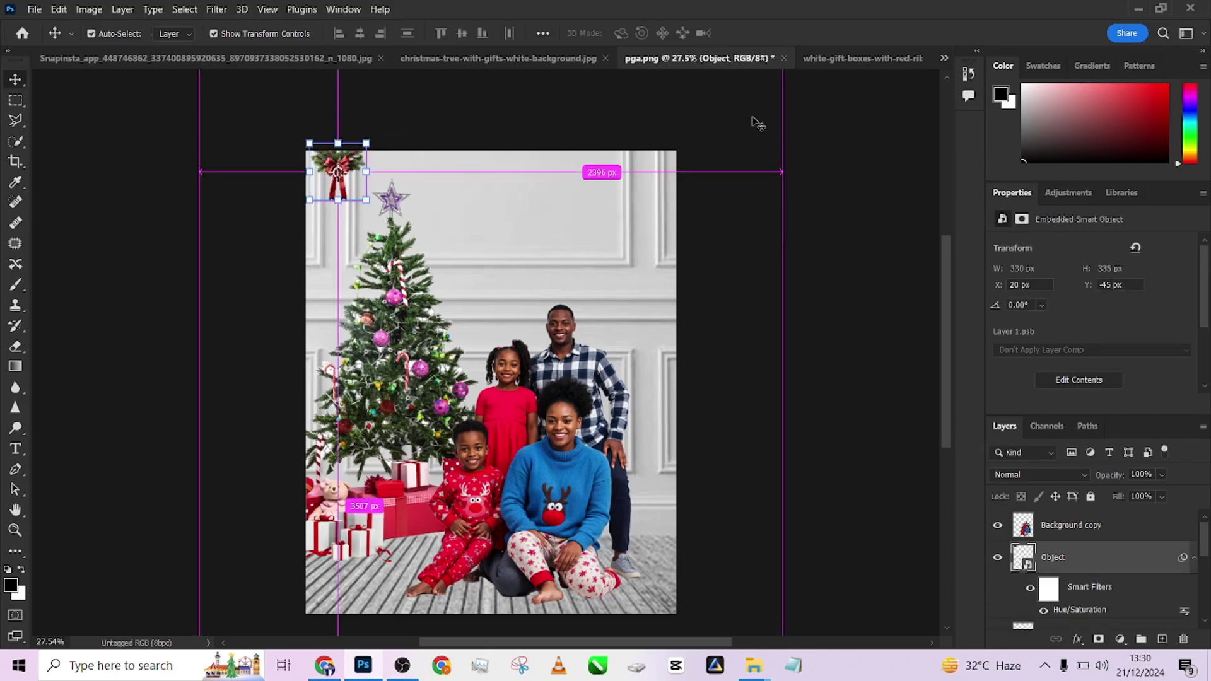
Duplicate the bow decoration and place the copy at the same height in the photo's upper-right corner.
key(ctrl+j)
drag(332, 157, 639, 154)
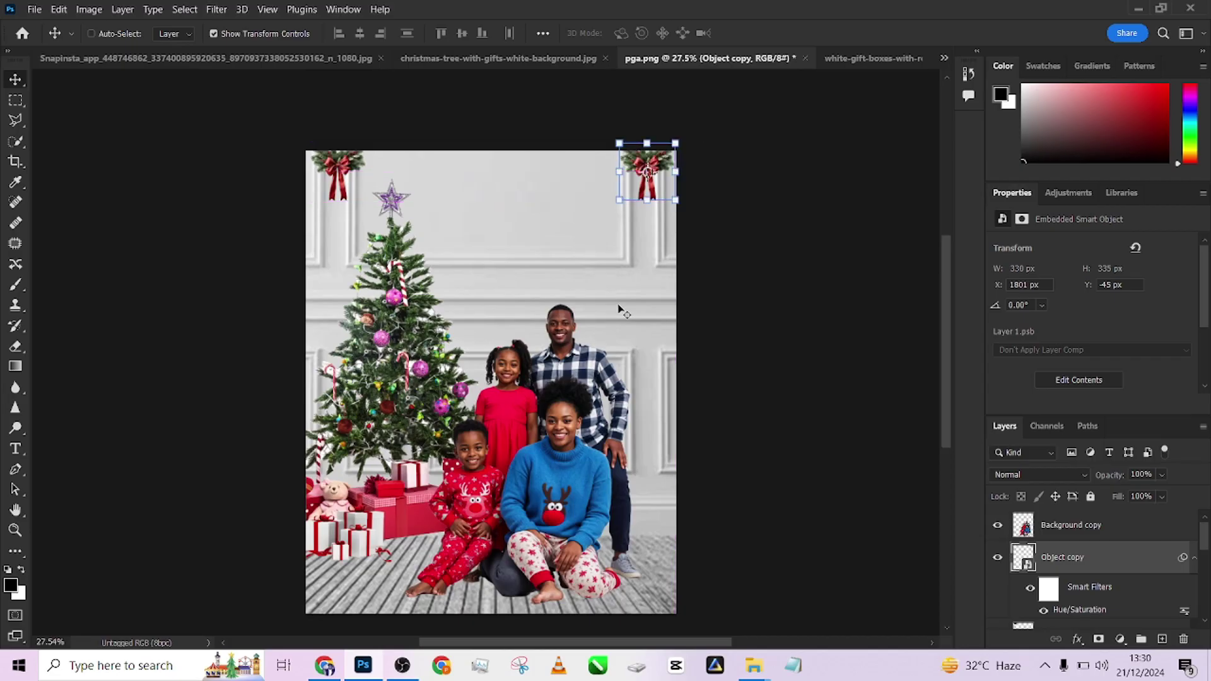
key(ctrl+h)
key(ctrl+h)
Bring the brown teddy bear layer from the Snapinsta floral arch document into pga.png and stack it above the family layer.
click(463, 59)
click(296, 60)
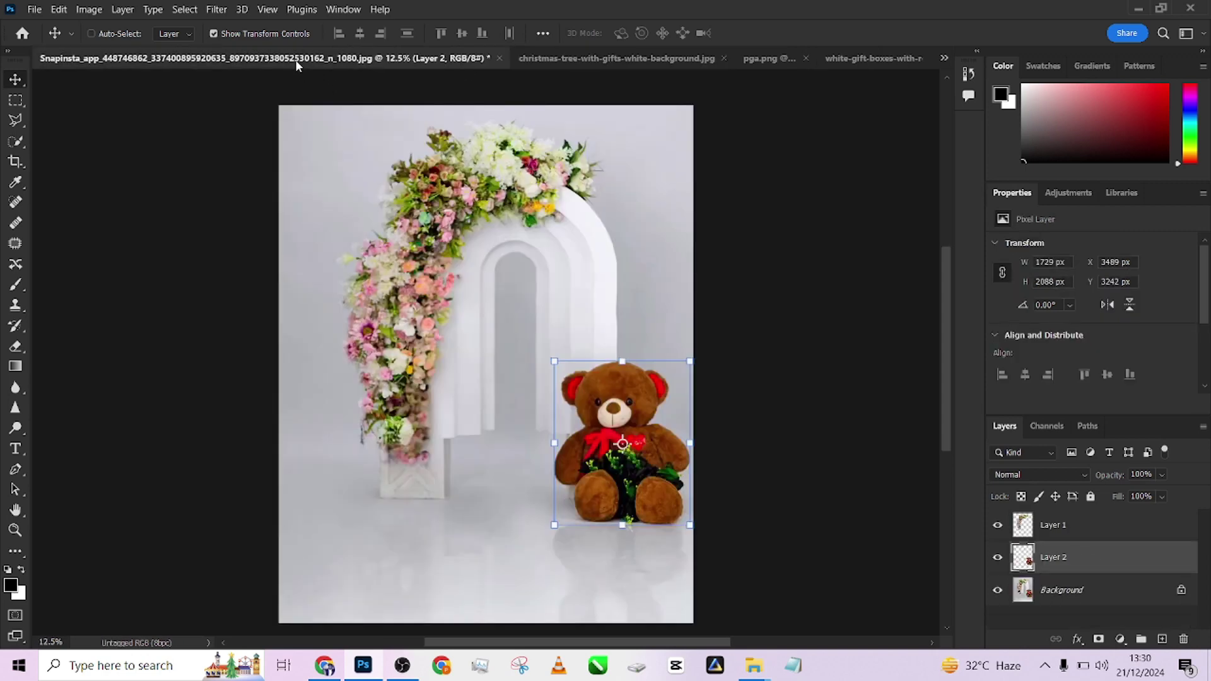
drag(587, 394, 482, 473)
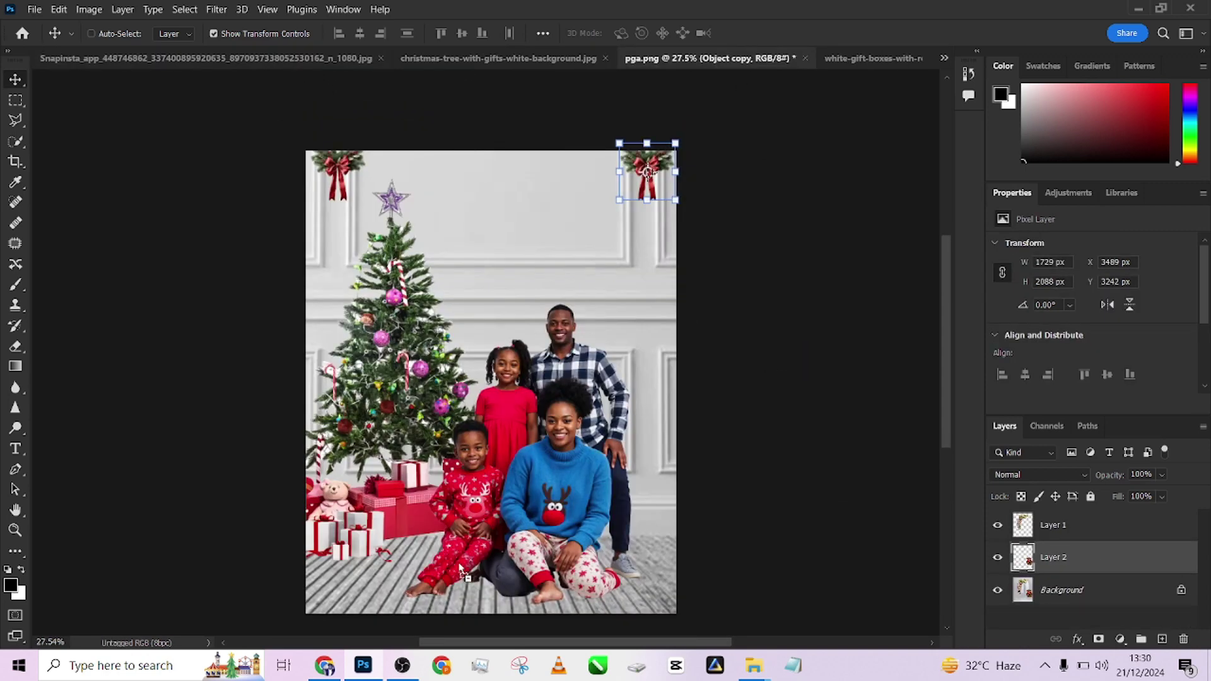
drag(463, 570, 470, 573)
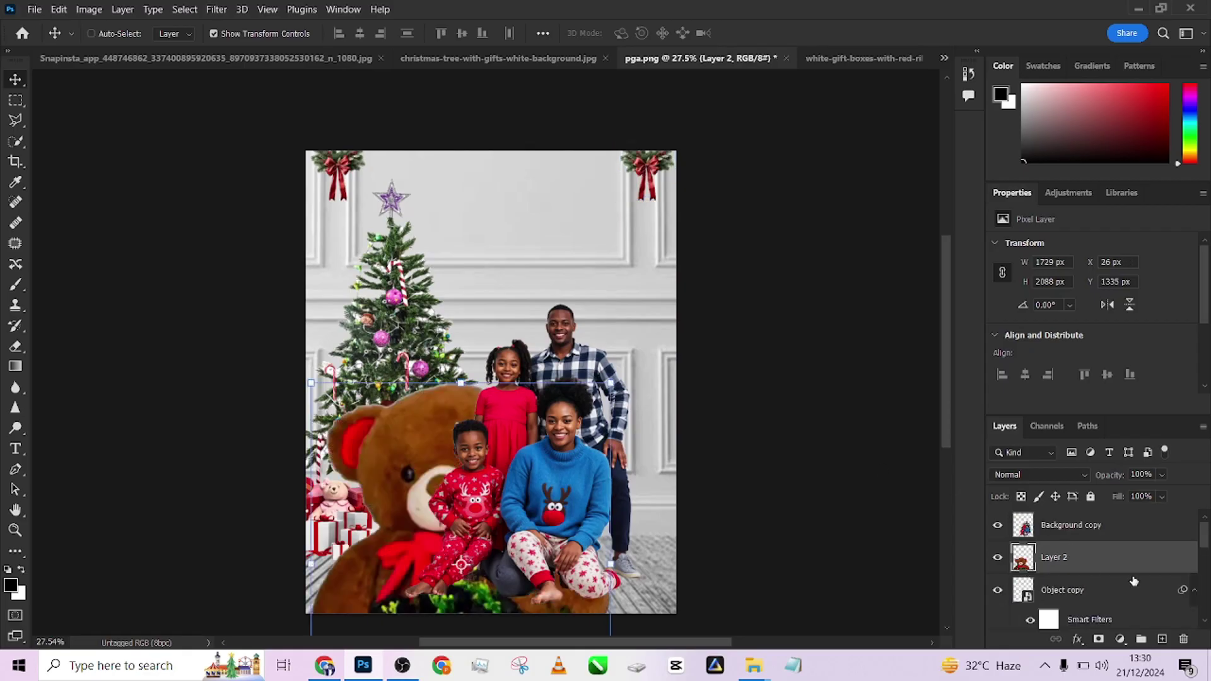
drag(1133, 564, 1103, 514)
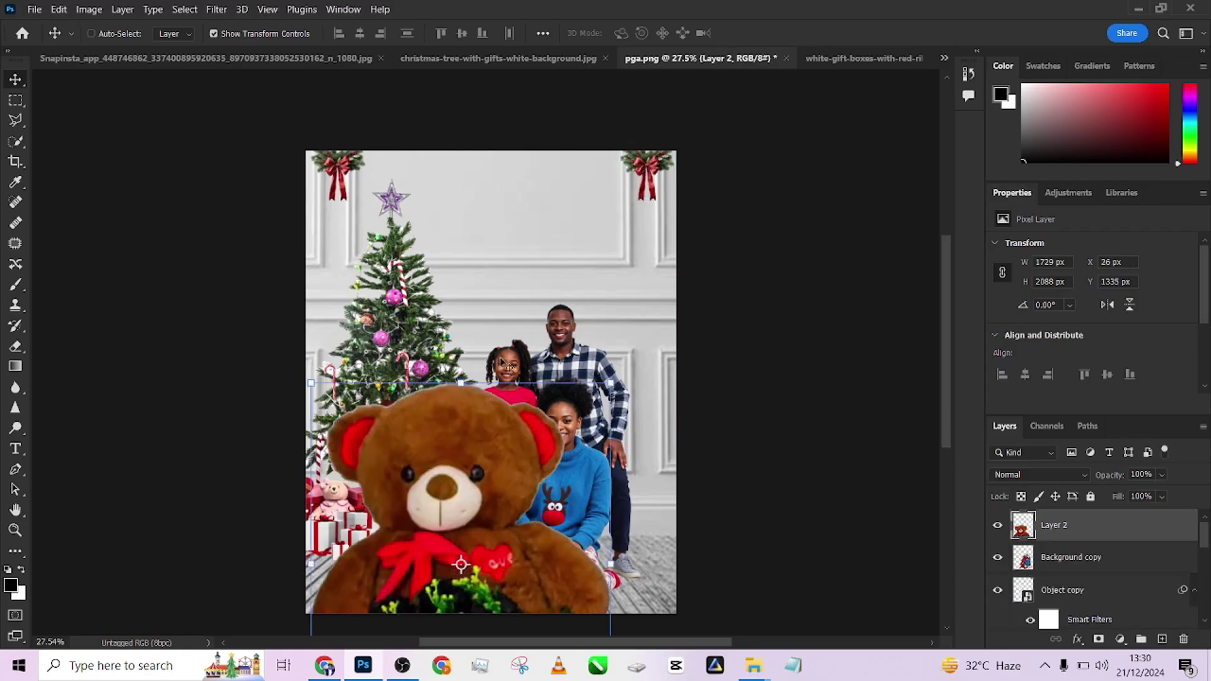
Scale the teddy bear to about 15.35% and place it on the floor in front of the seated boy.
scroll(501, 362, down, 3)
drag(474, 631, 498, 523)
drag(471, 474, 495, 482)
drag(493, 525, 474, 500)
scroll(494, 504, up, 5)
scroll(505, 498, down, 3)
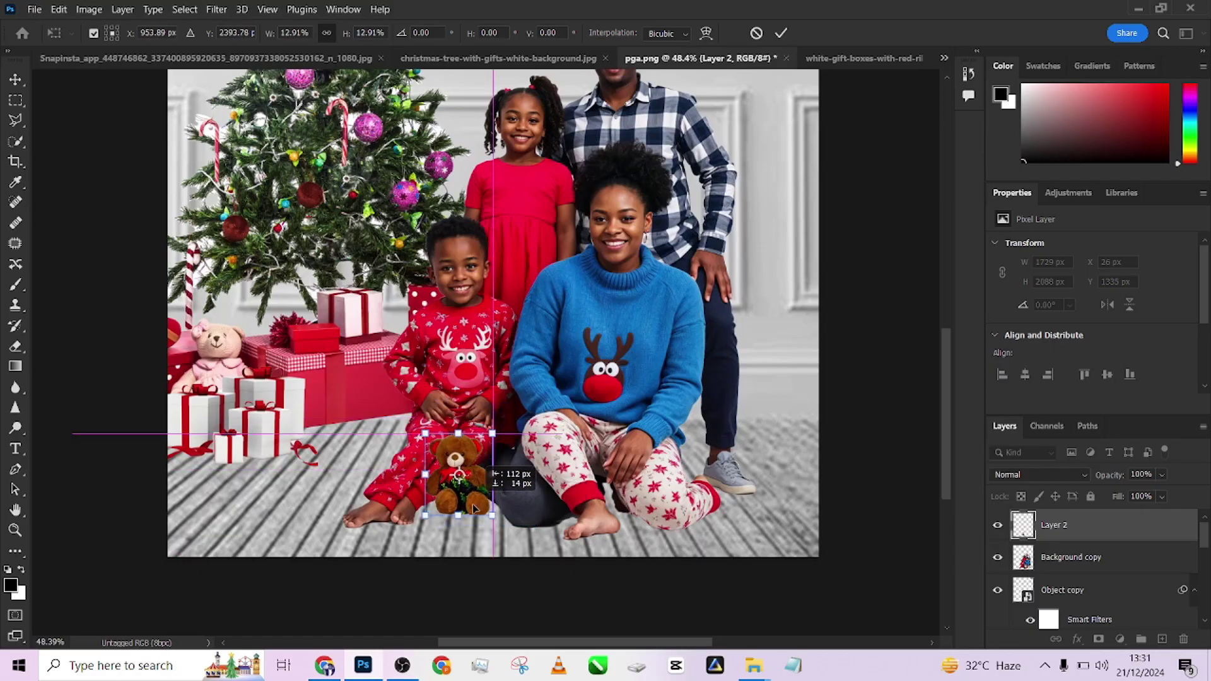
drag(492, 417, 463, 421)
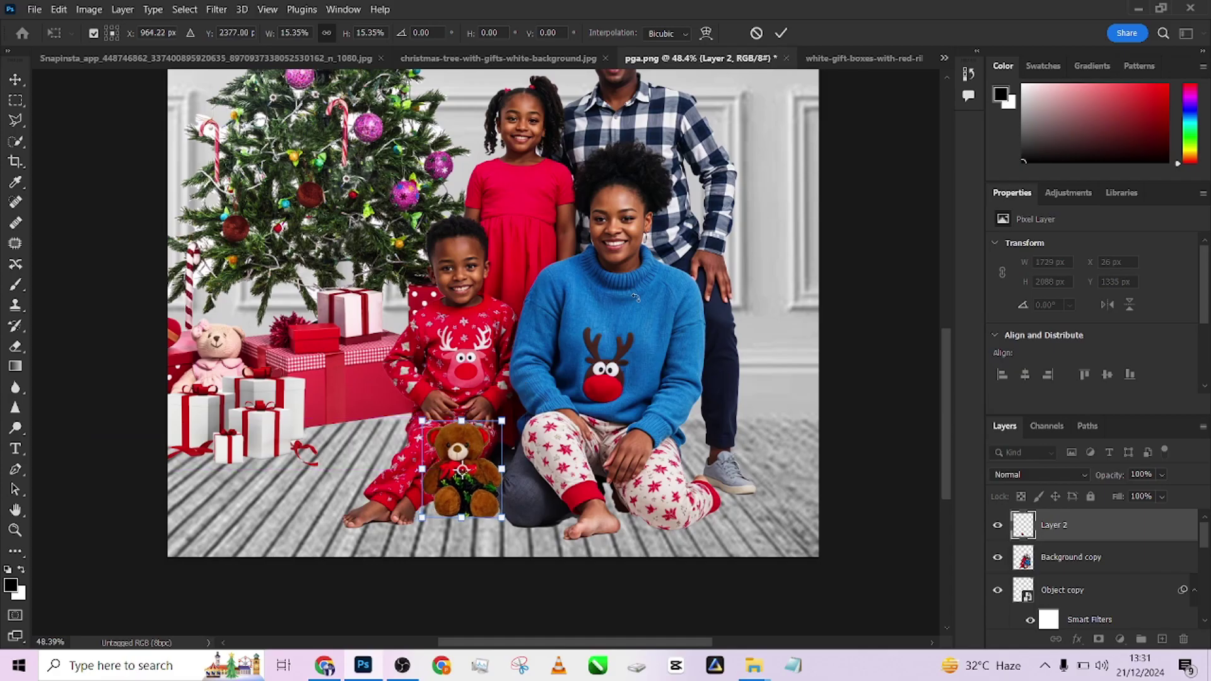
click(781, 33)
scroll(626, 239, down, 5)
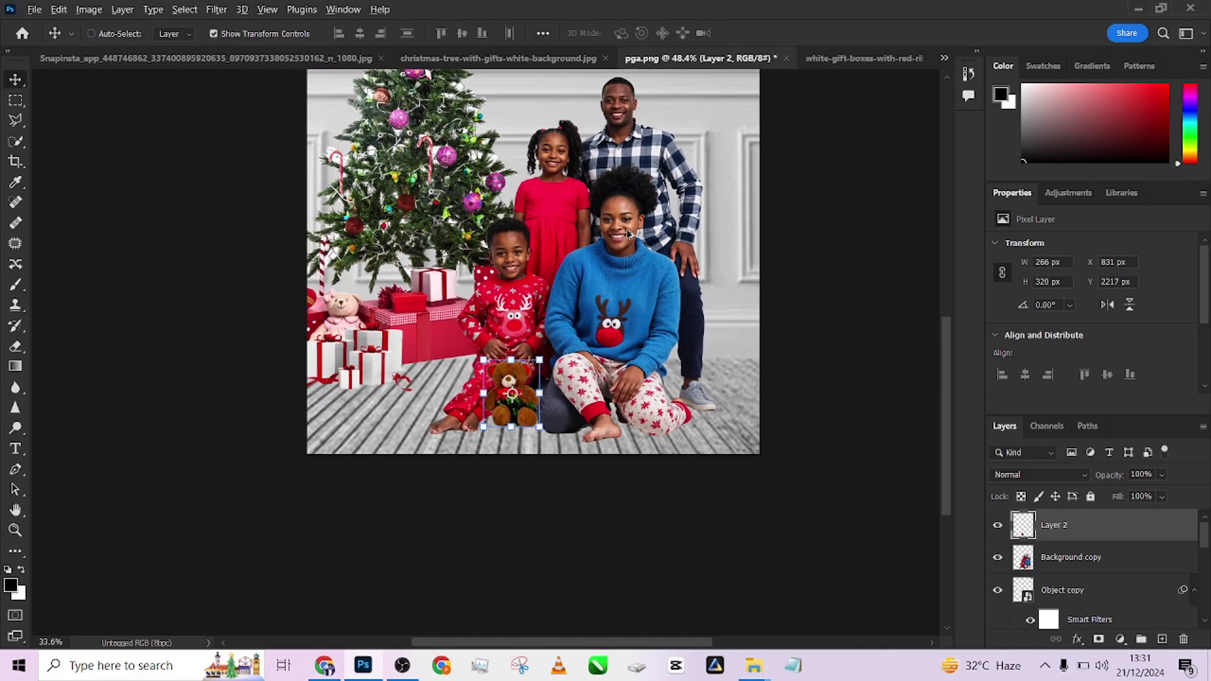
drag(626, 240, 543, 399)
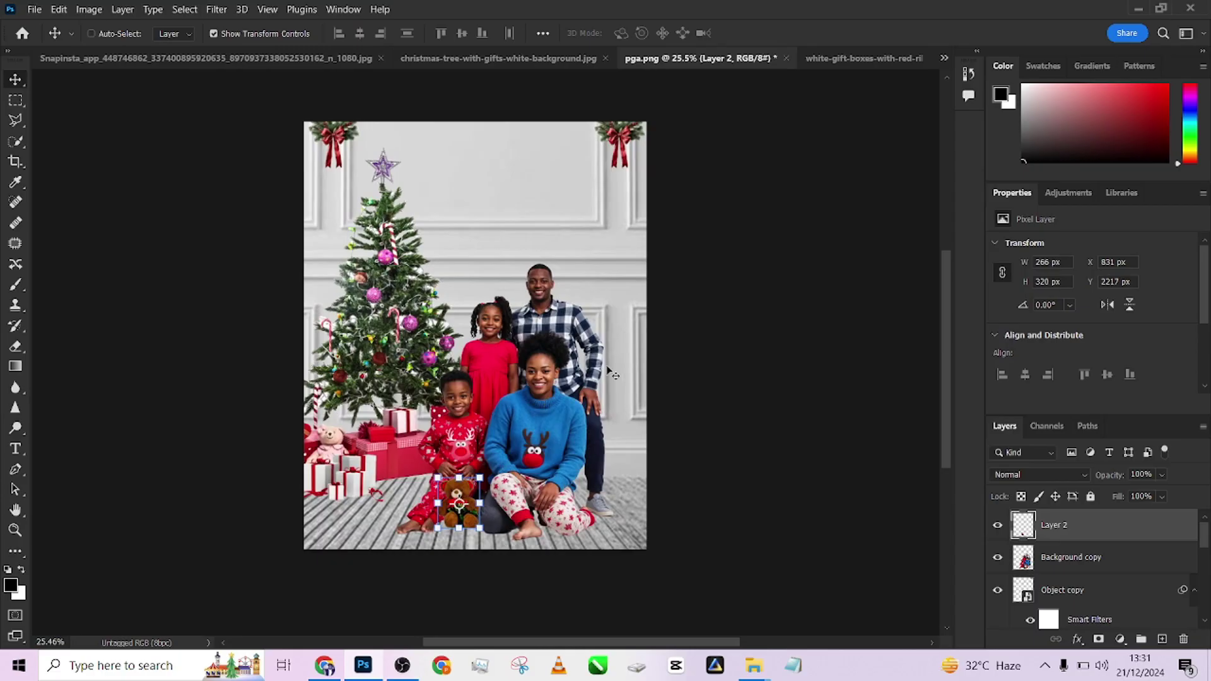
key(ctrl+h)
key(ctrl+h)
key(ctrl+h)
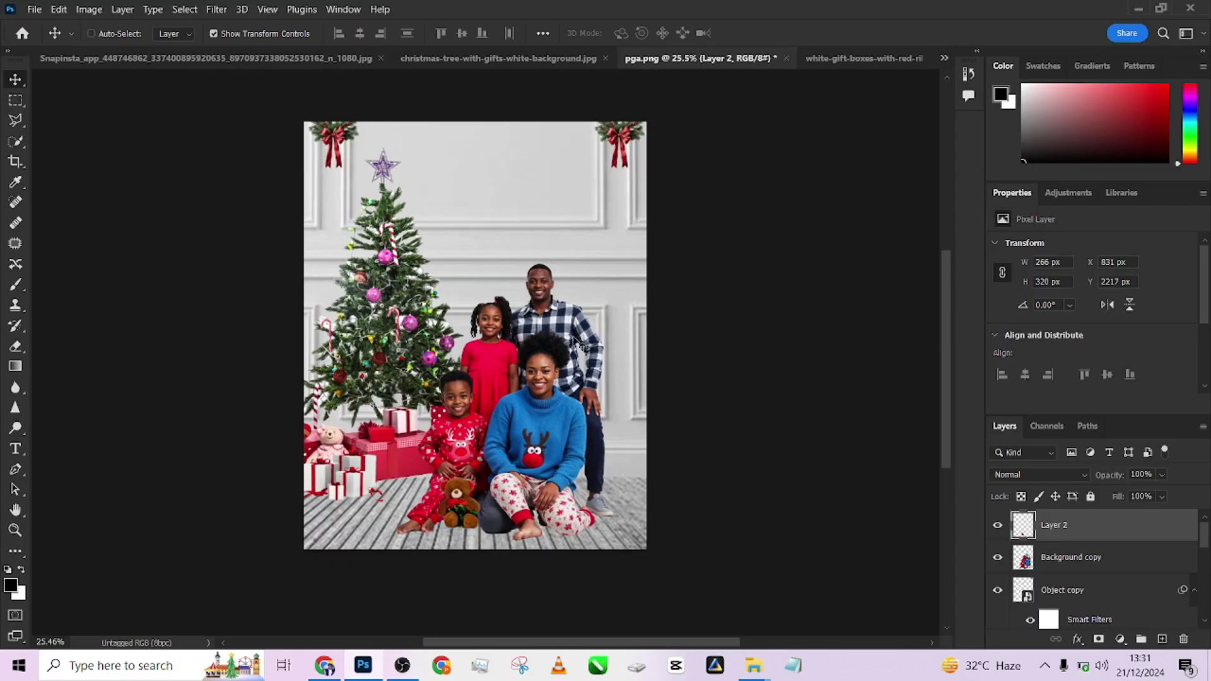
key(ctrl+h)
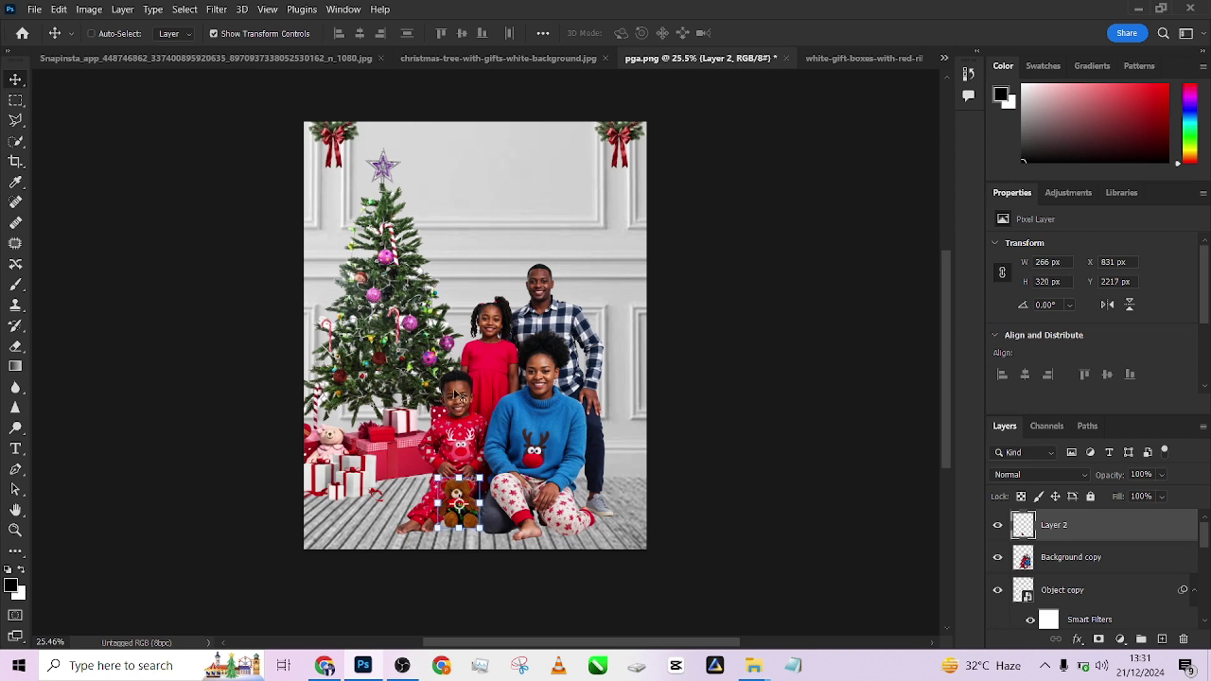
Duplicate the original Background layer and move the copy between the teddy bear and the family cut-out.
scroll(1082, 554, down, 1)
scroll(1080, 573, down, 2)
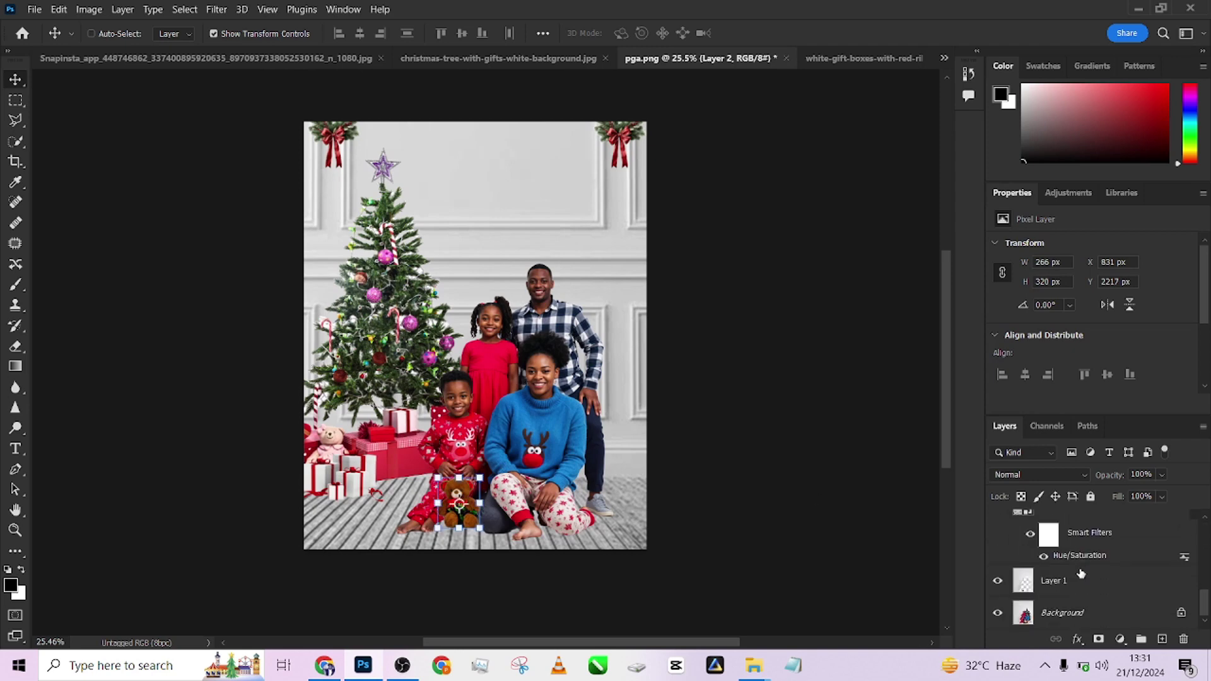
click(1085, 614)
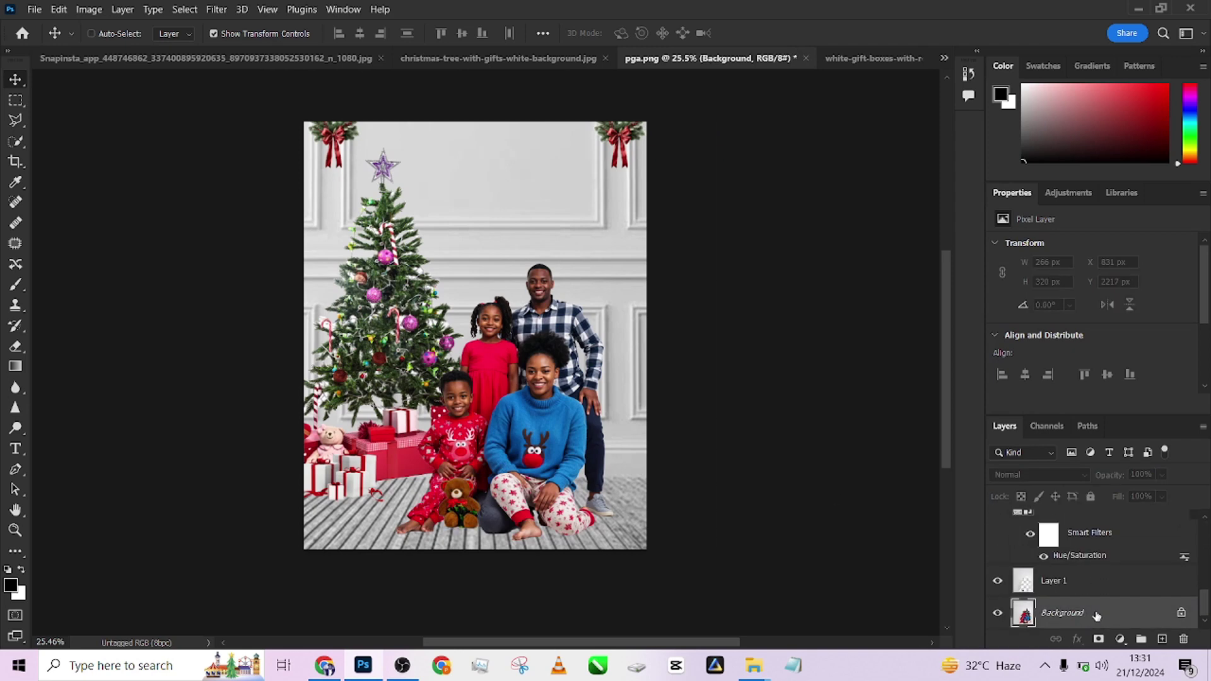
key(ctrl+j)
drag(1103, 616, 1090, 550)
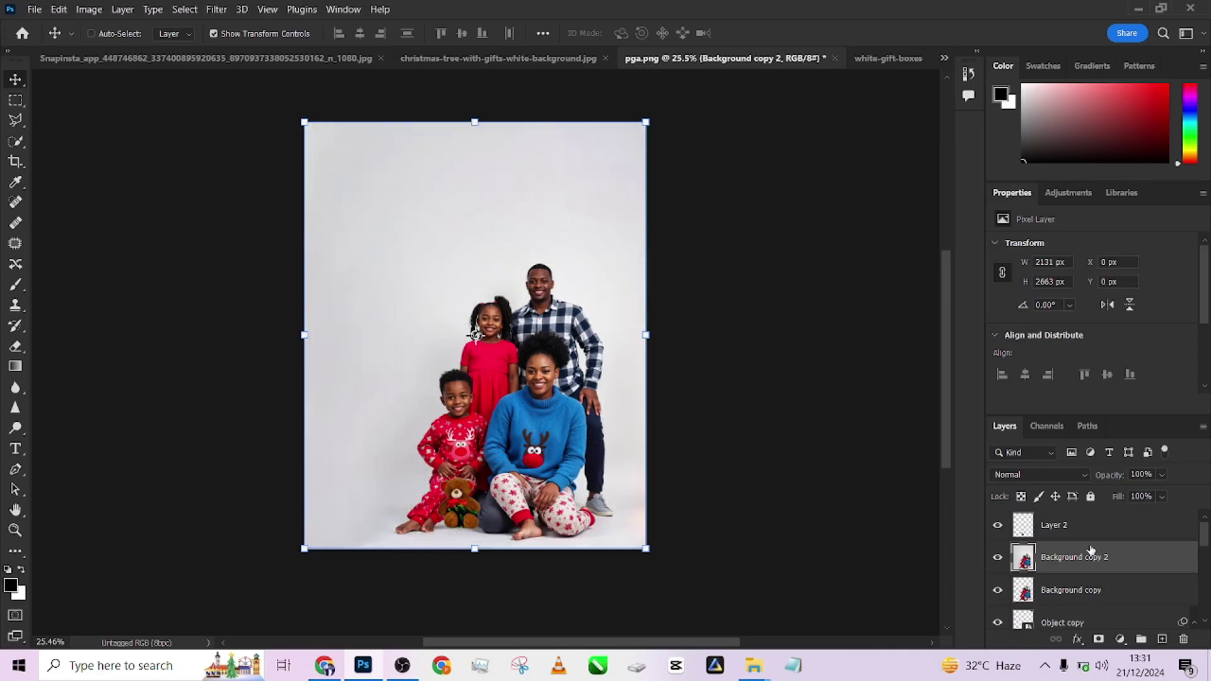
Add a black mask to the Background copy 2 layer and paint white on it over the floor around the family's feet.
click(1018, 474)
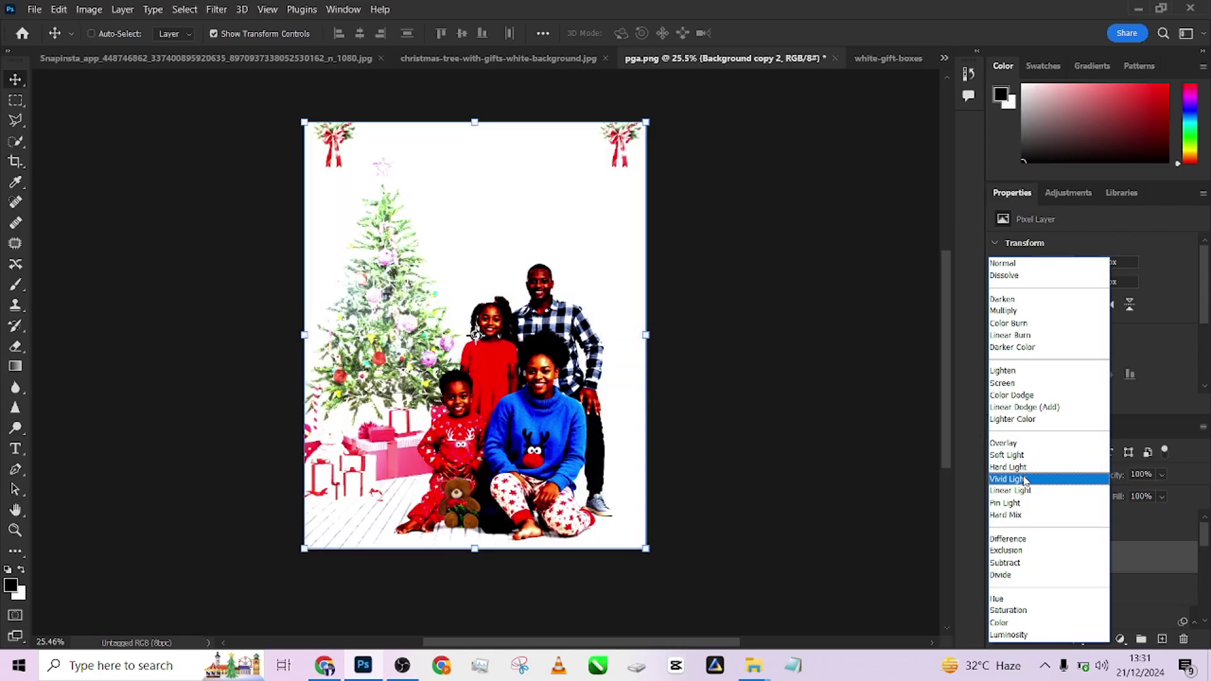
key(Escape)
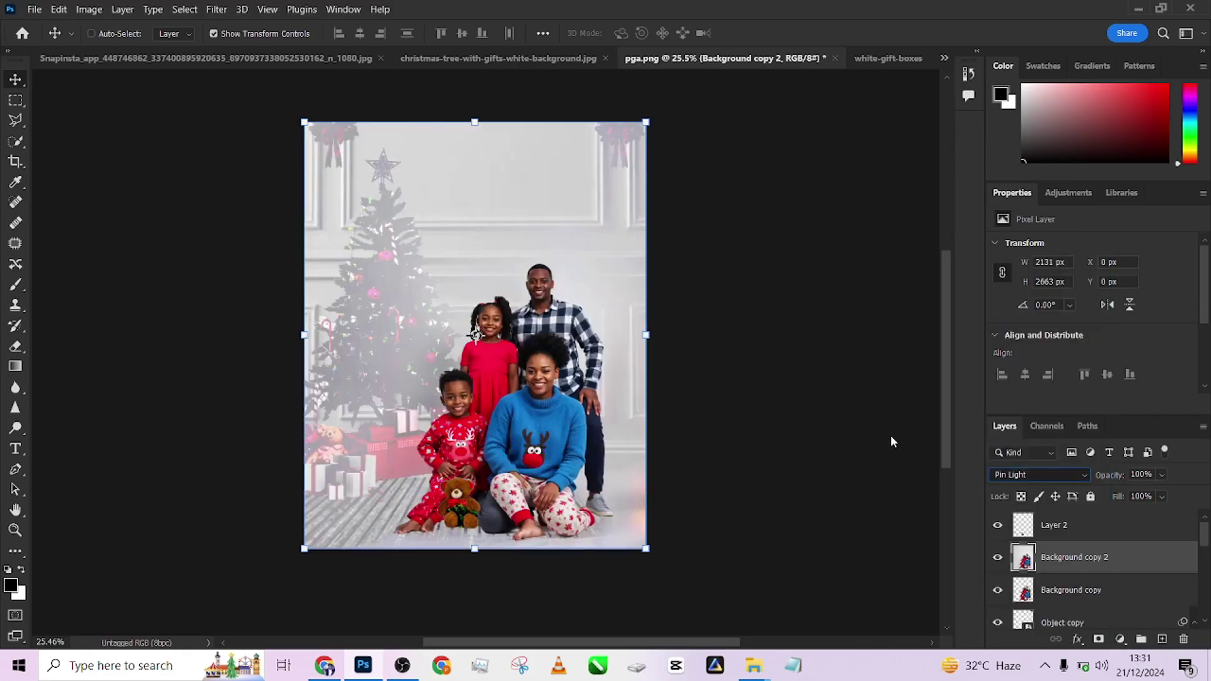
alt+click(1098, 639)
key(b)
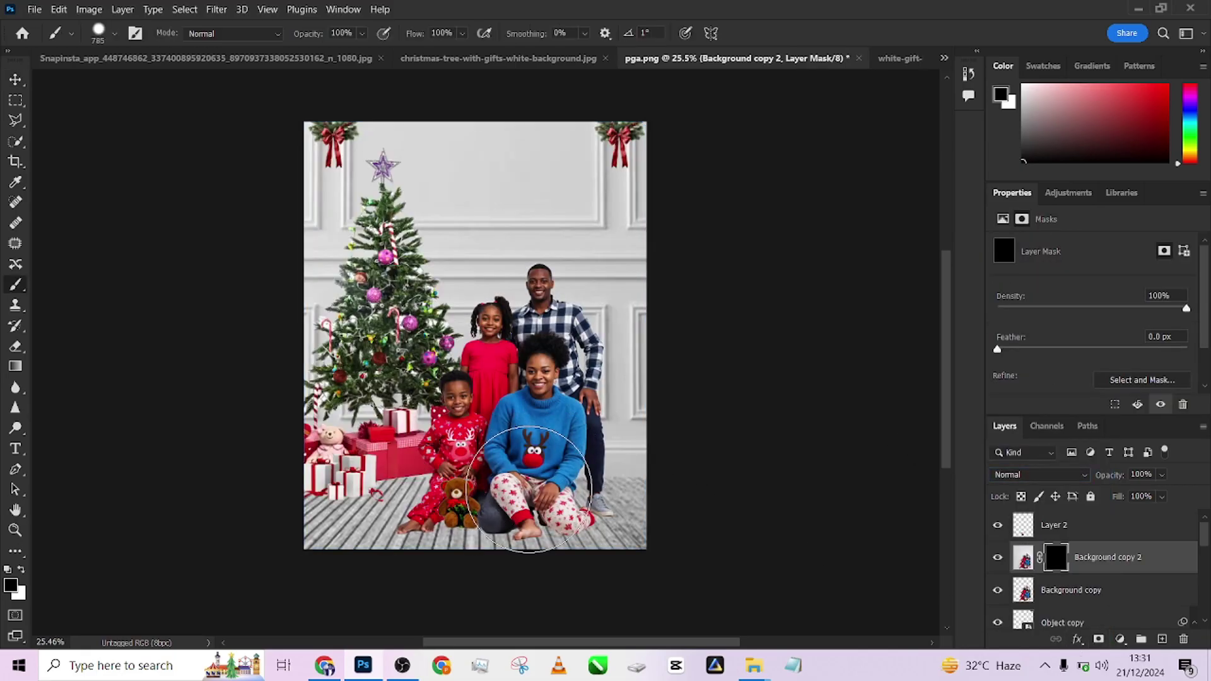
mouse_move(544, 469)
mouse_down()
mouse_move(528, 493)
mouse_move(555, 493)
mouse_up()
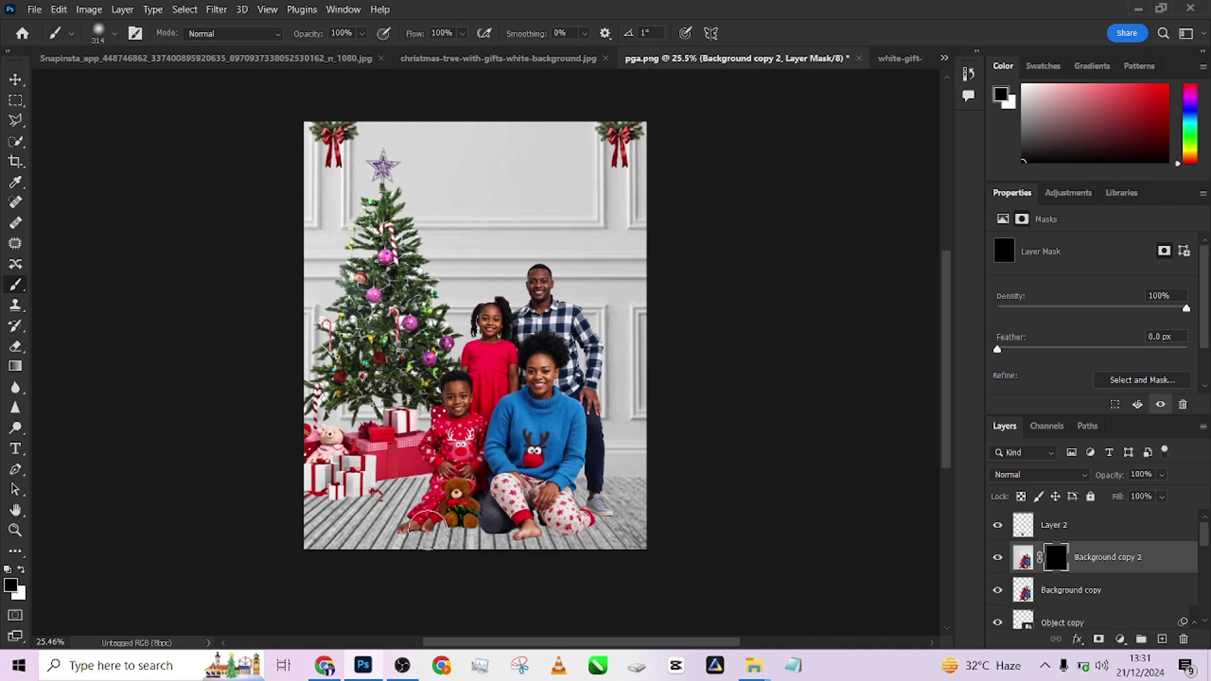
key(x)
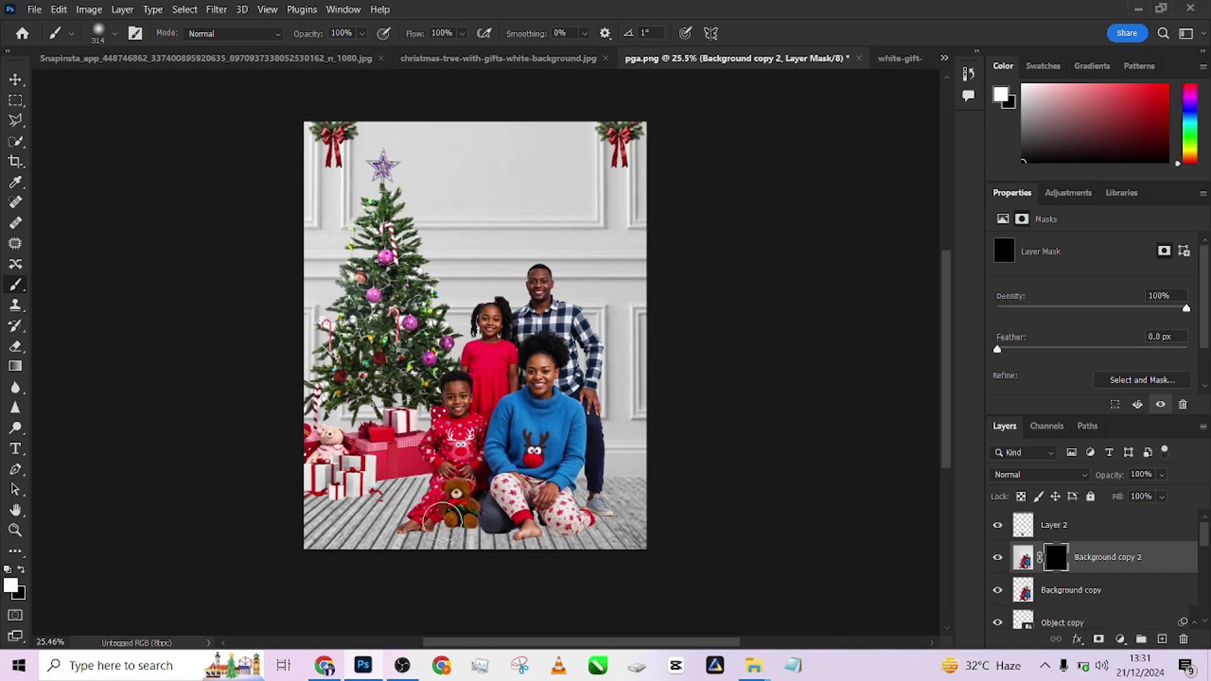
mouse_move(575, 498)
mouse_down()
mouse_move(456, 512)
mouse_move(512, 493)
mouse_move(560, 519)
mouse_move(495, 519)
mouse_up()
Set the masked Background copy 2 layer's blend mode to Darker Color and toggle its visibility to compare the floor shadows.
click(1019, 474)
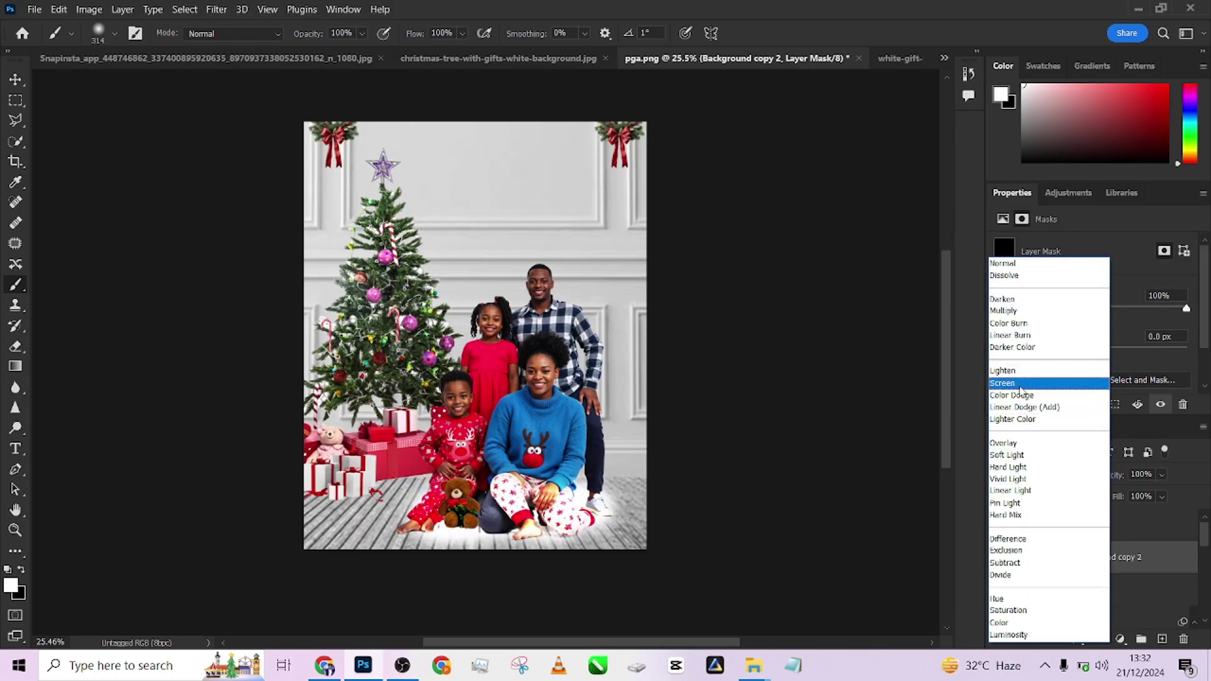
click(1019, 348)
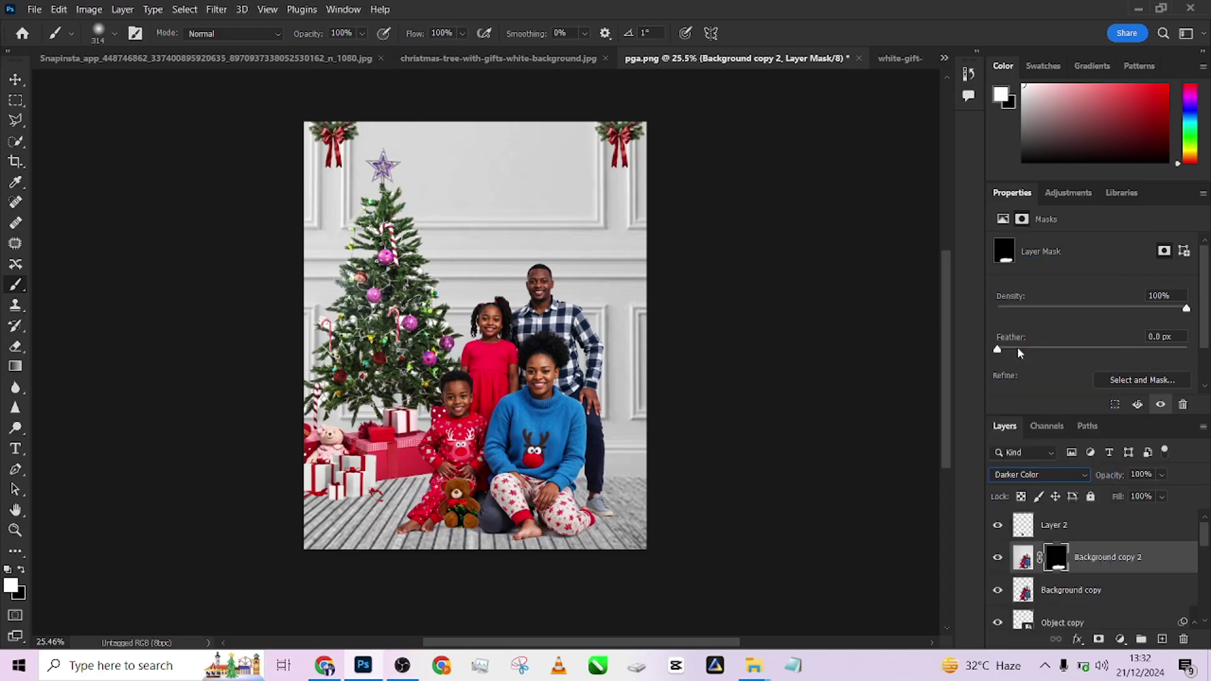
click(999, 561)
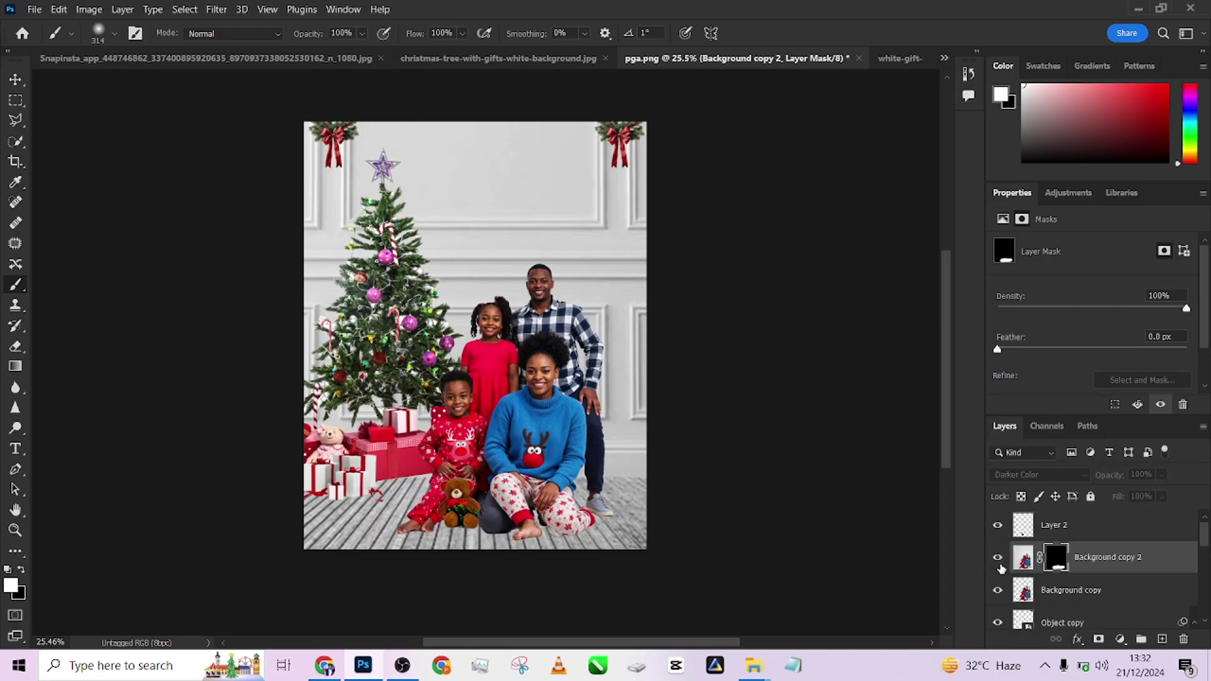
click(998, 561)
click(999, 561)
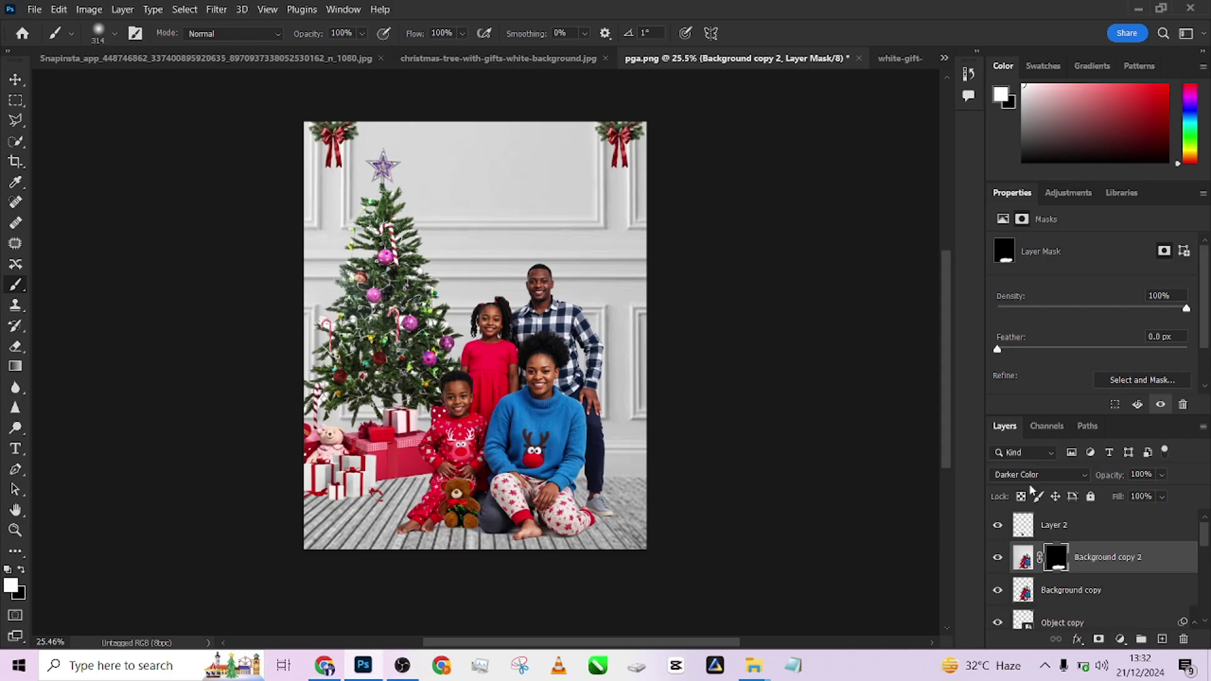
Add a new empty layer directly above the images (51) backdrop, beneath the Christmas tree layer.
scroll(1082, 599, down, 4)
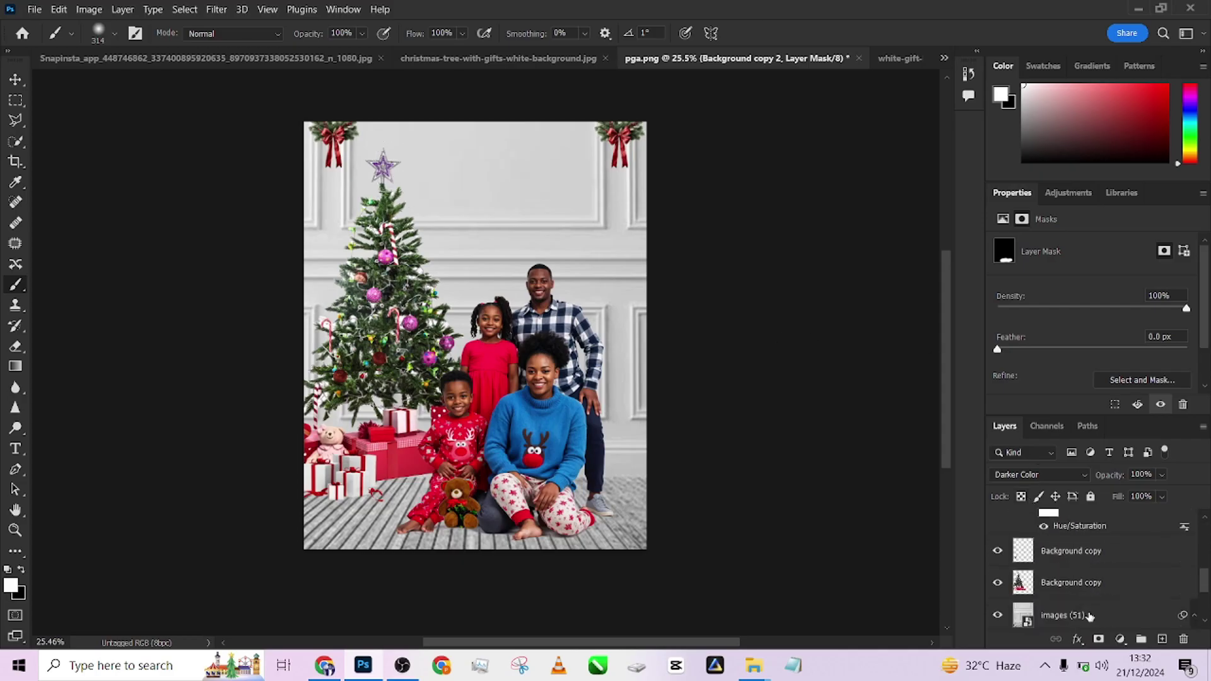
click(1112, 615)
scroll(1097, 589, down, 1)
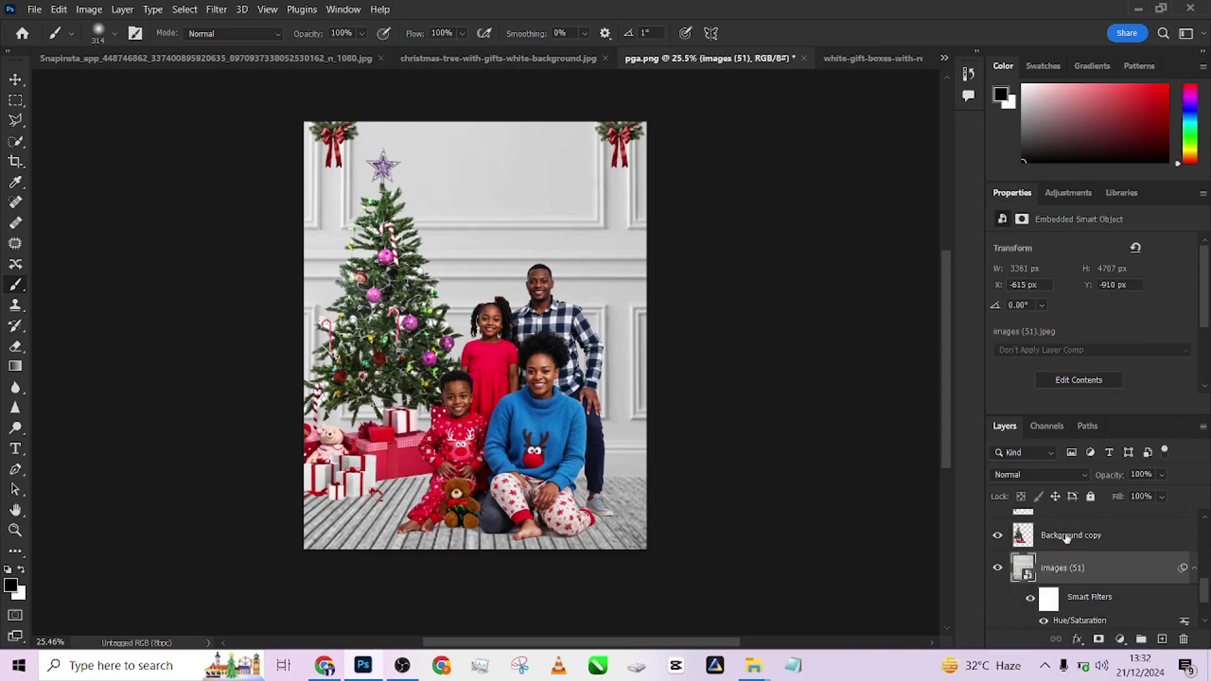
click(998, 535)
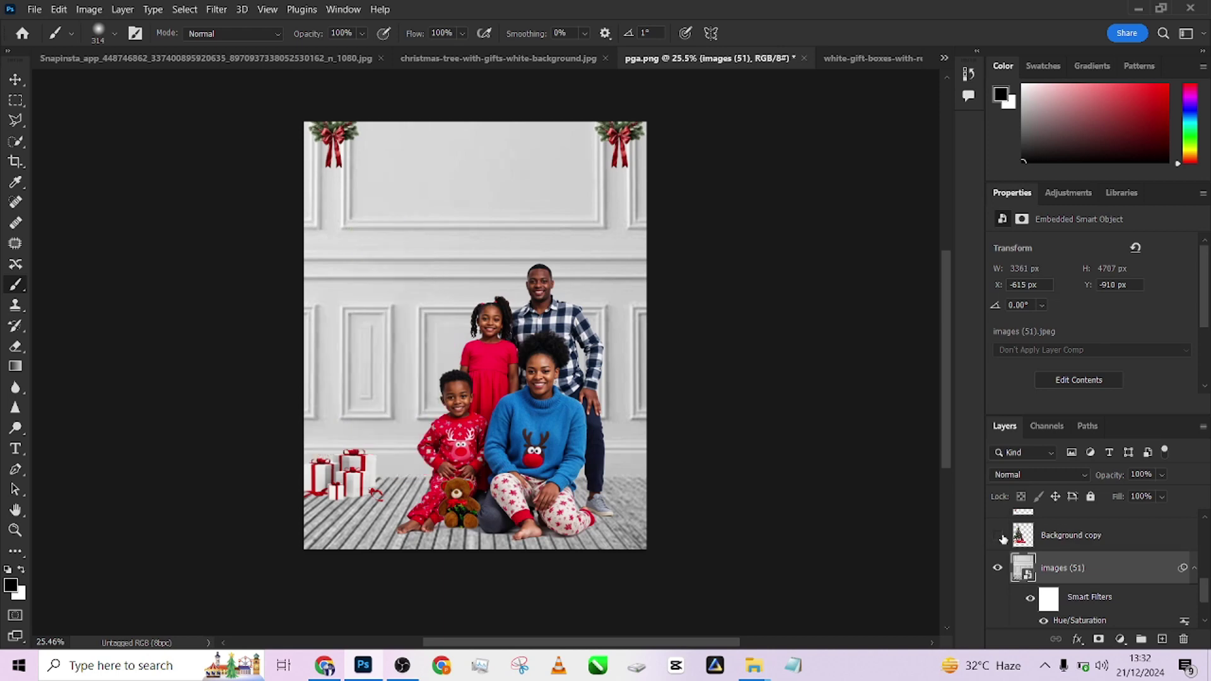
click(997, 536)
click(1162, 638)
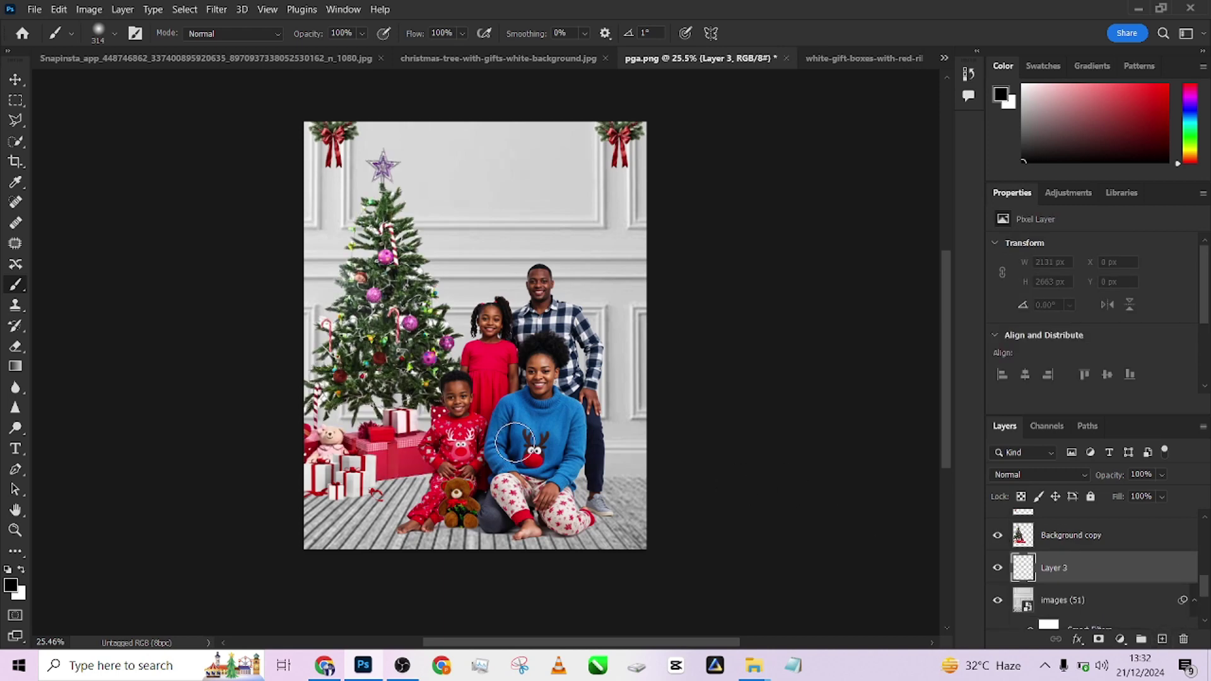
Stamp a hard black dot about 560 px wide on the new layer and flatten it into an ellipse about 42 px high.
key(alt)
mouse_move(541, 351)
mouse_down()
mouse_move(567, 357)
mouse_move(525, 481)
mouse_up()
click(492, 227)
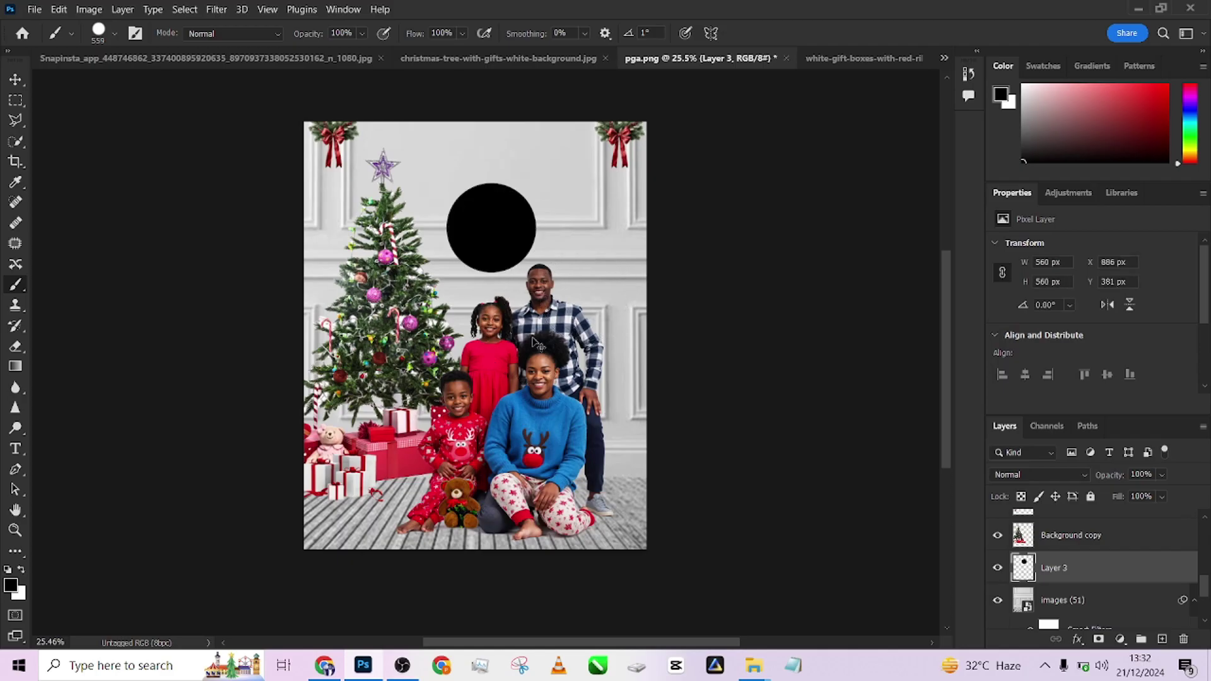
key(ctrl+t)
drag(491, 270, 492, 184)
click(780, 33)
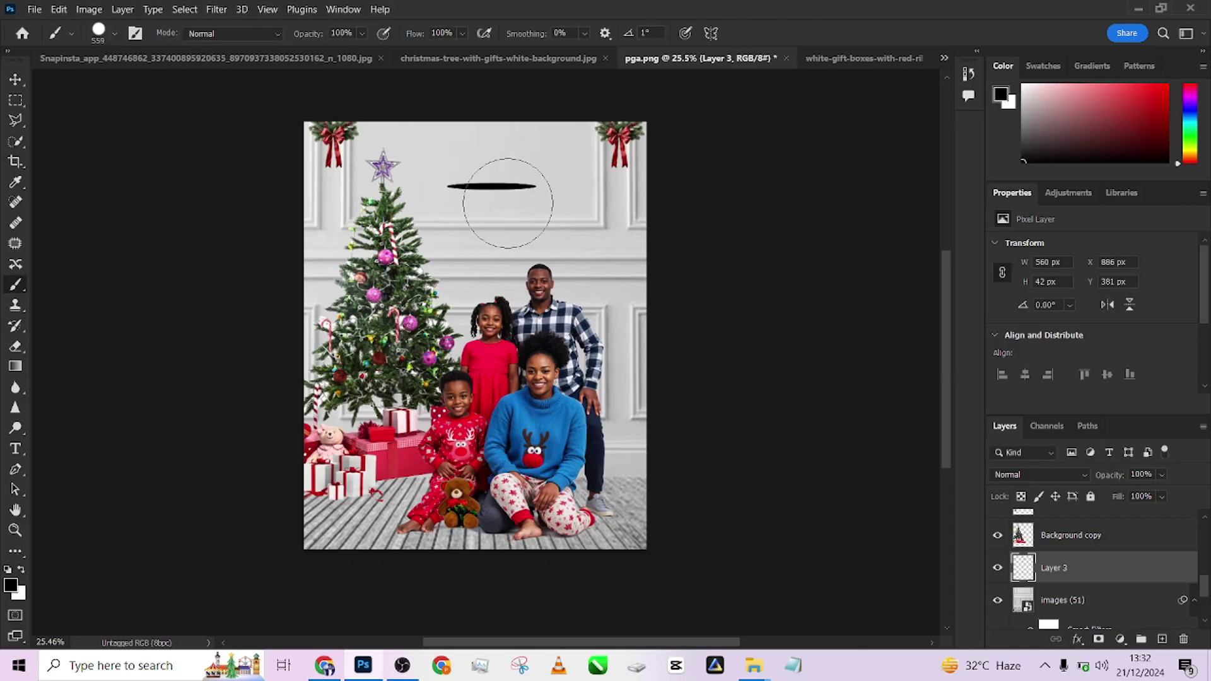
Move the flattened black ellipse to the floor under the tree's red gifts and scale it to 200%.
key(v)
drag(520, 247, 410, 480)
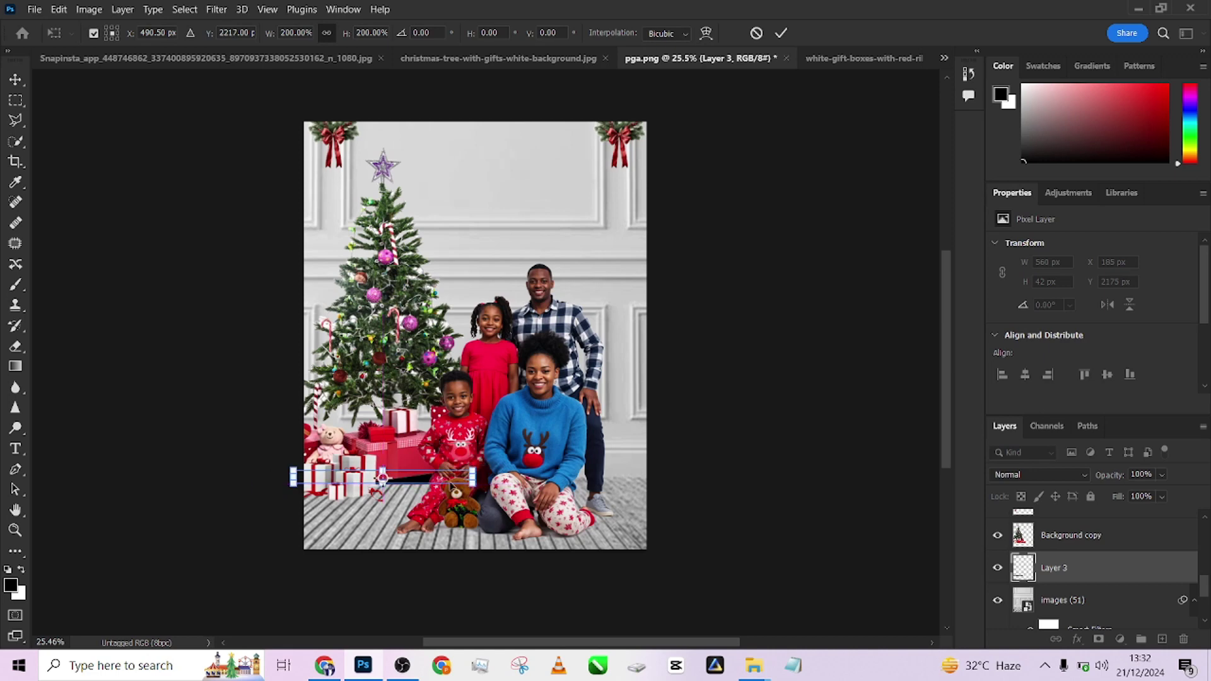
click(780, 33)
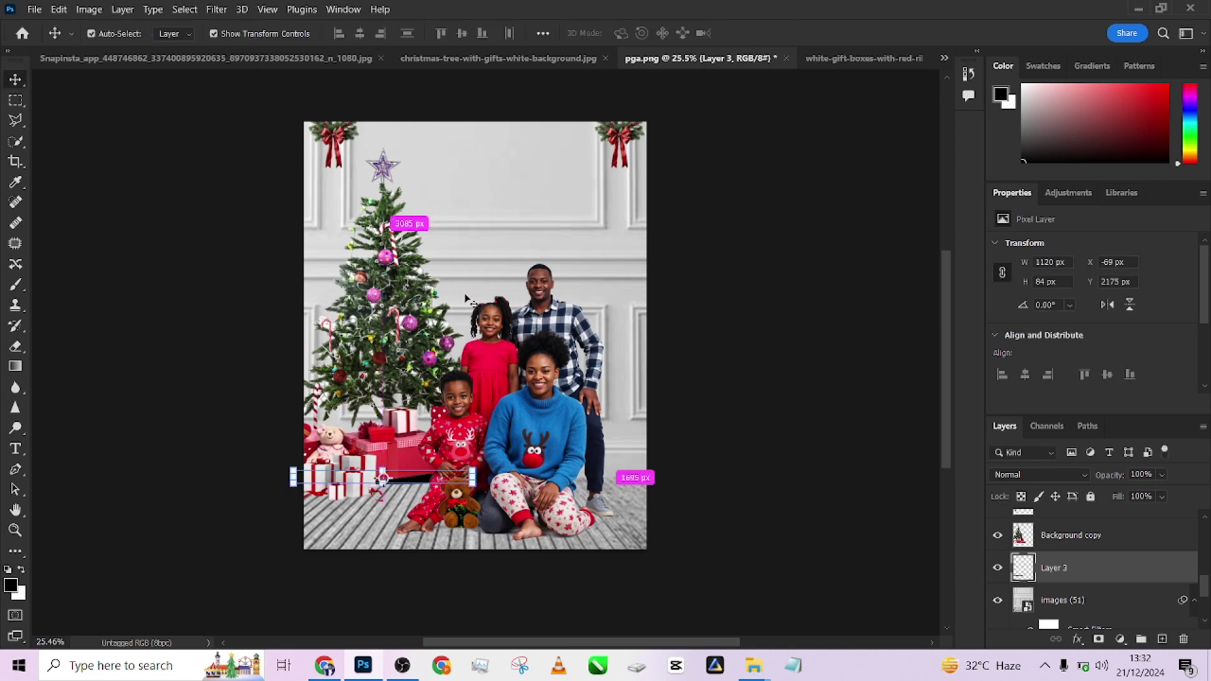
Duplicate the ellipse shadow and fit the copy under the white gift boxes at 57.26% scale and 65% opacity.
key(ctrl+j)
drag(403, 486, 394, 499)
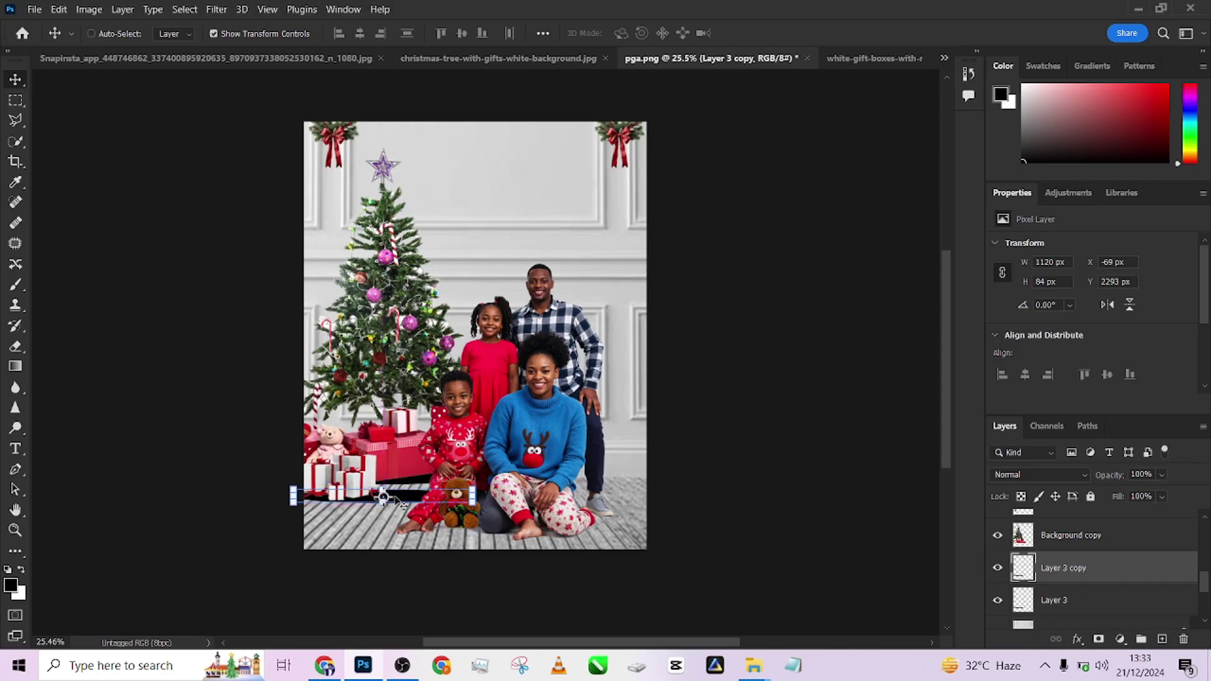
drag(472, 497, 396, 496)
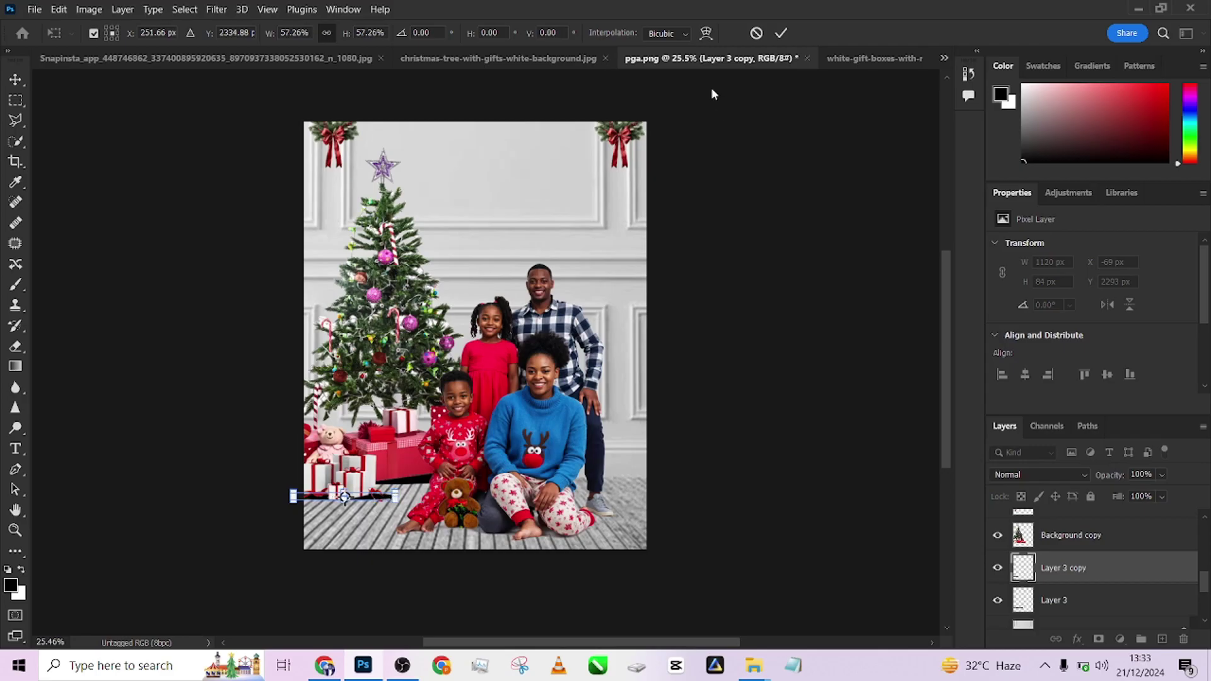
click(782, 32)
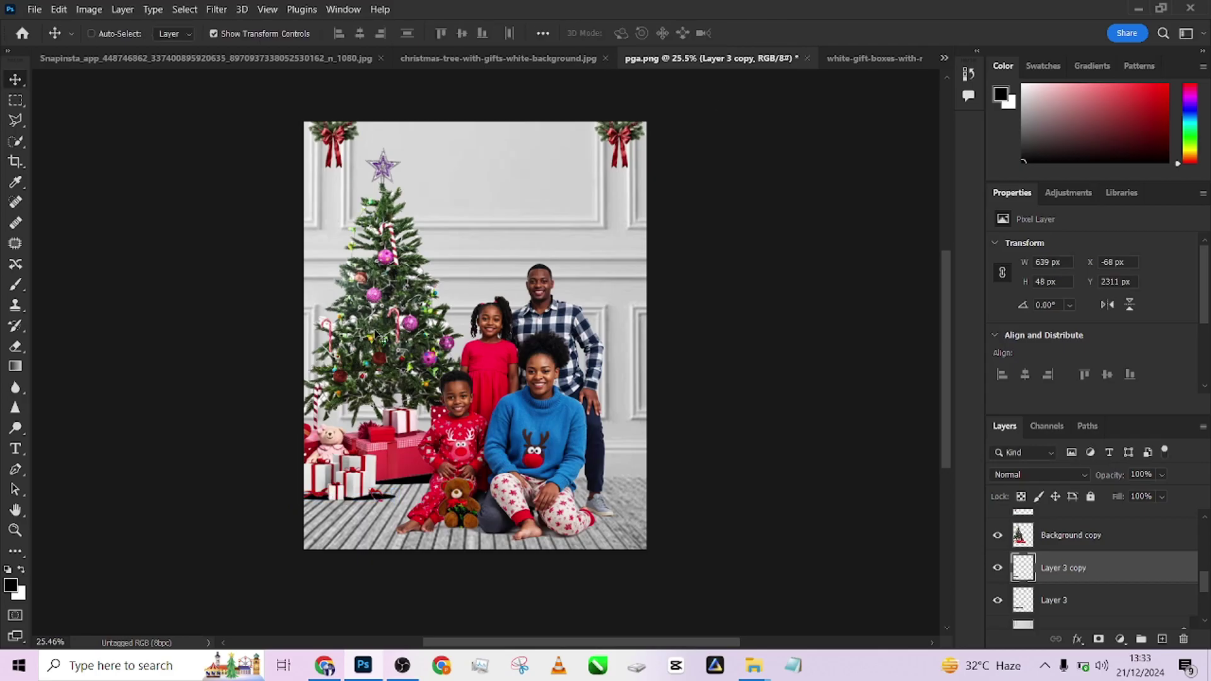
drag(375, 335, 380, 334)
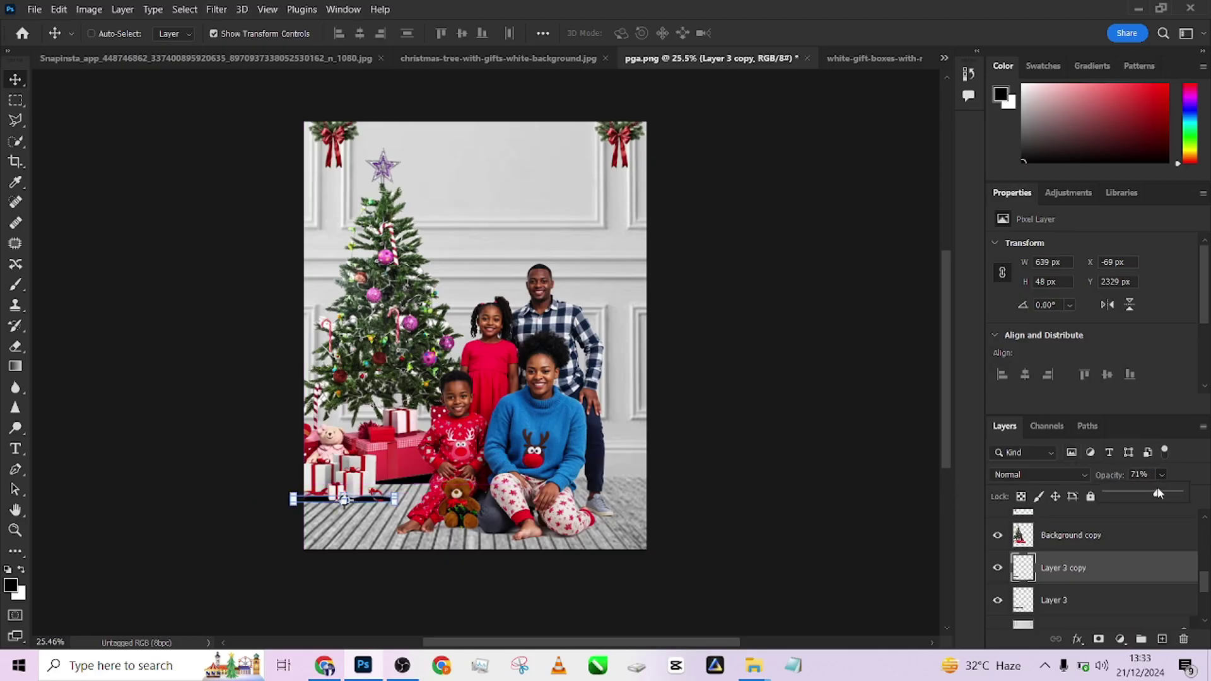
click(632, 419)
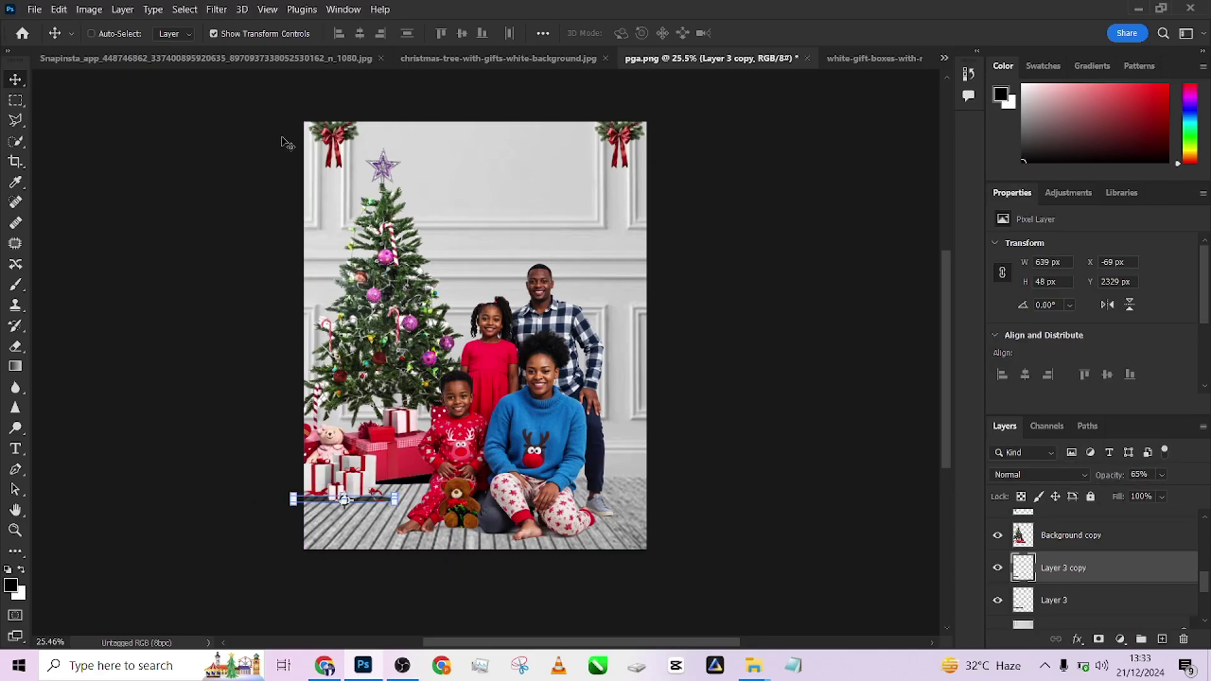
Apply a Gaussian Blur with a 6.6 pixel radius to the shadow copy under the white gift boxes.
click(216, 8)
mouse_move(243, 195)
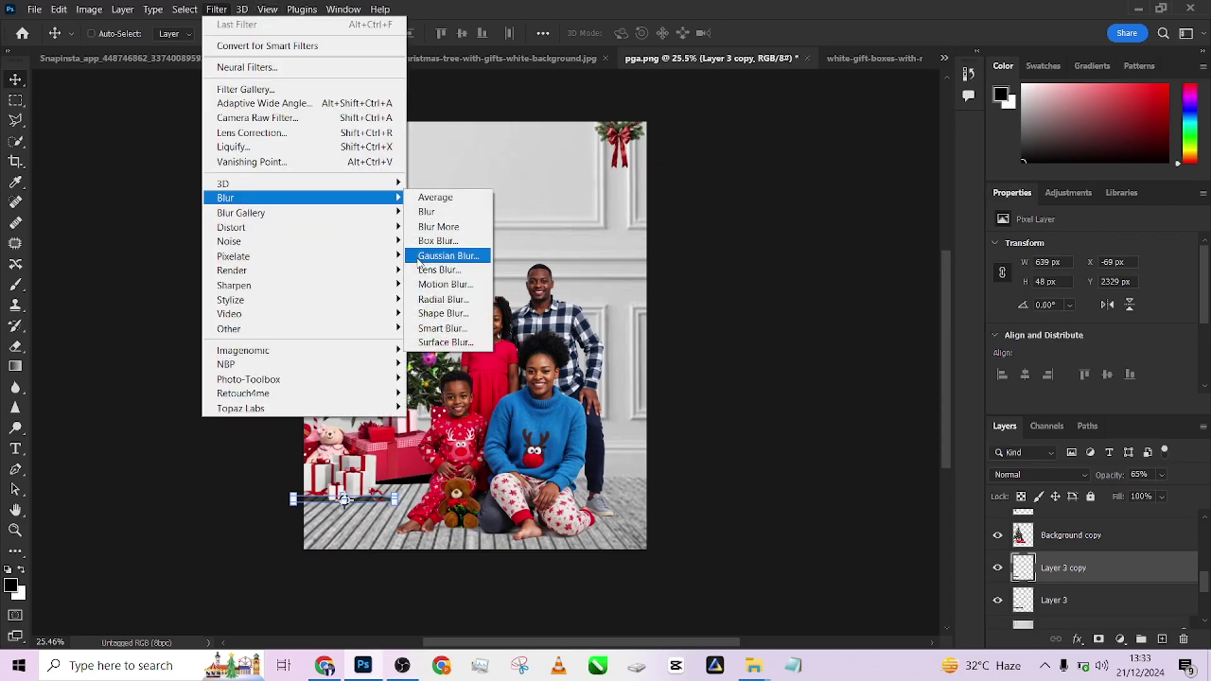
click(449, 255)
drag(736, 435, 755, 441)
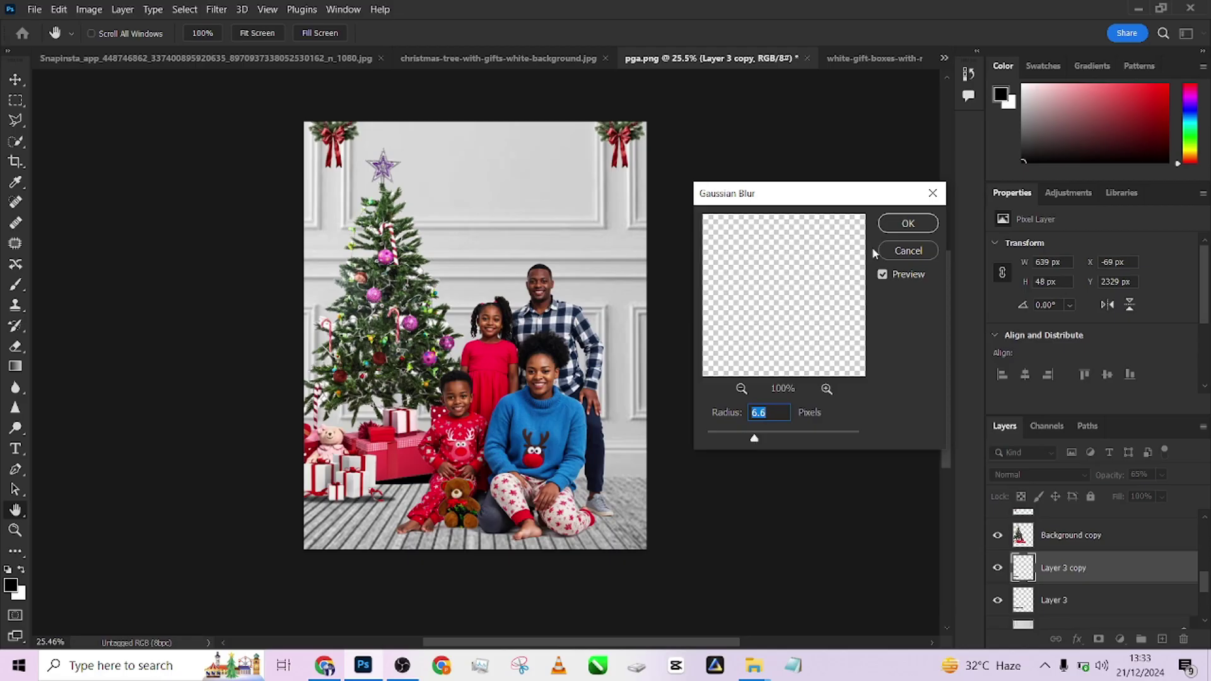
click(908, 223)
drag(372, 509, 373, 507)
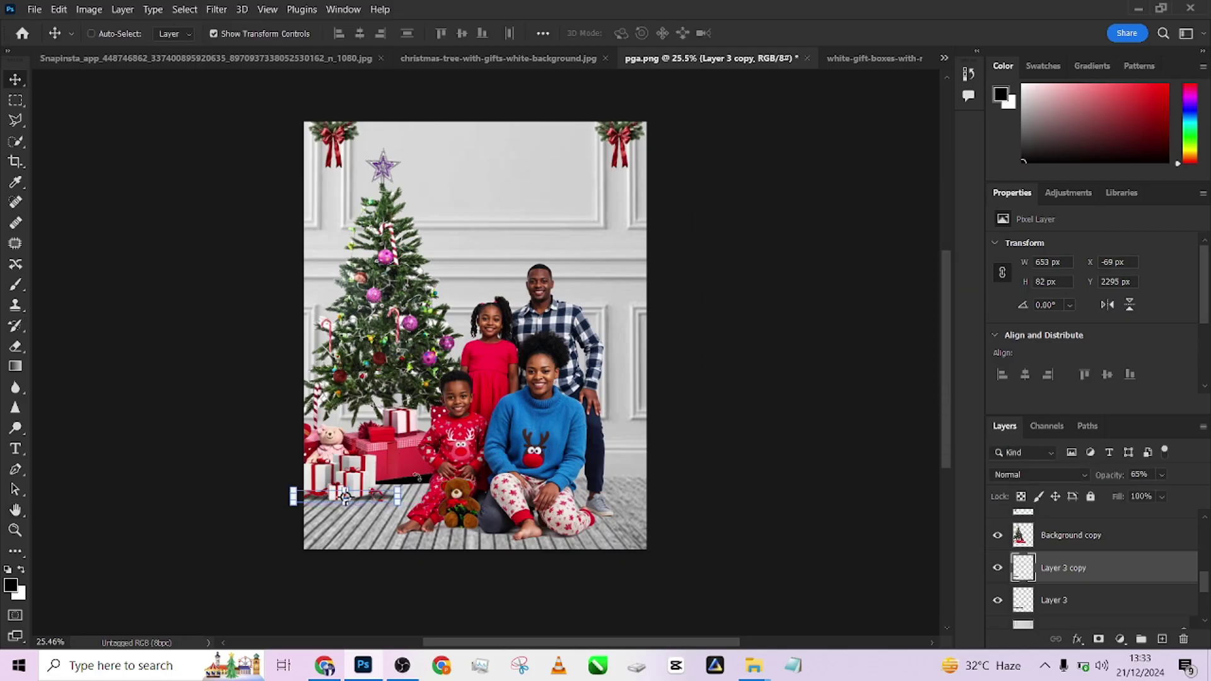
Apply the same Gaussian Blur to the larger shadow on Layer 3 and set its fill to 74%.
click(1080, 601)
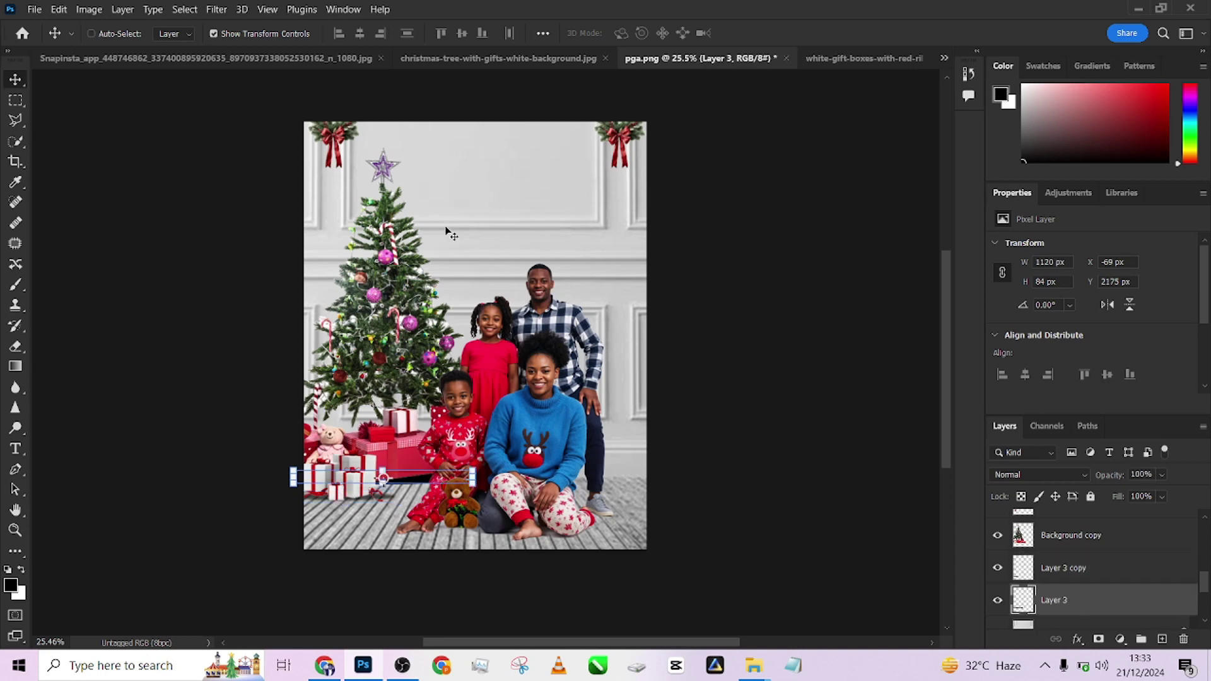
click(209, 9)
mouse_move(324, 200)
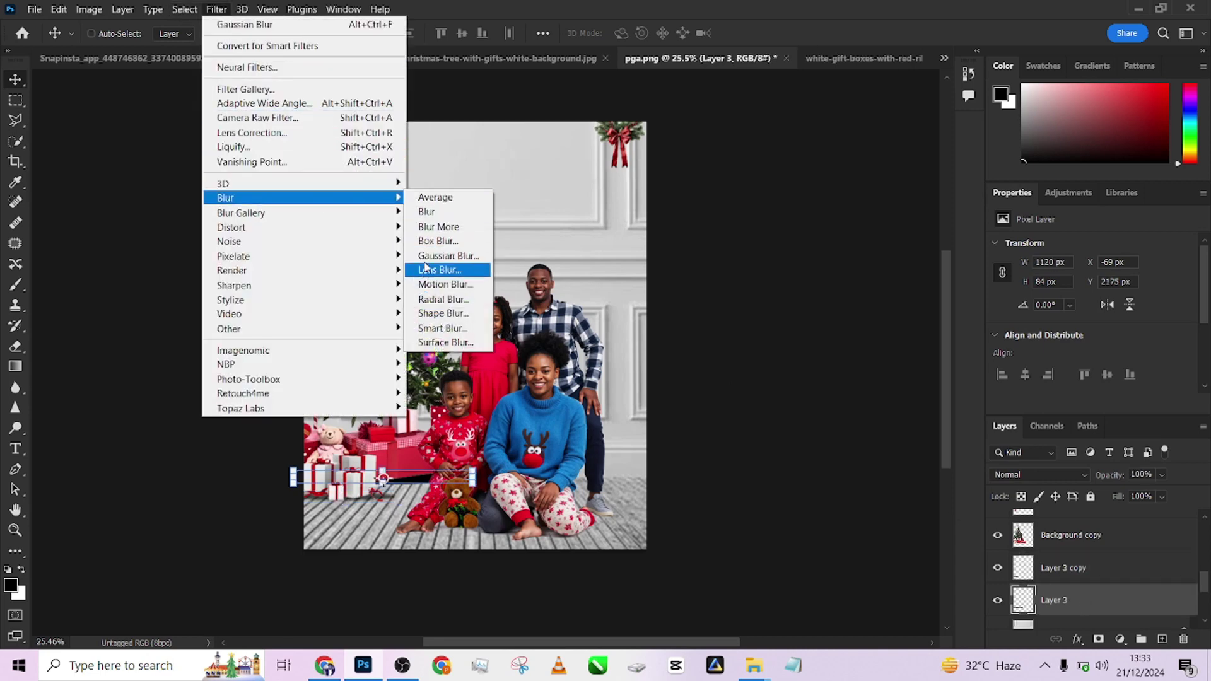
click(429, 256)
key(Return)
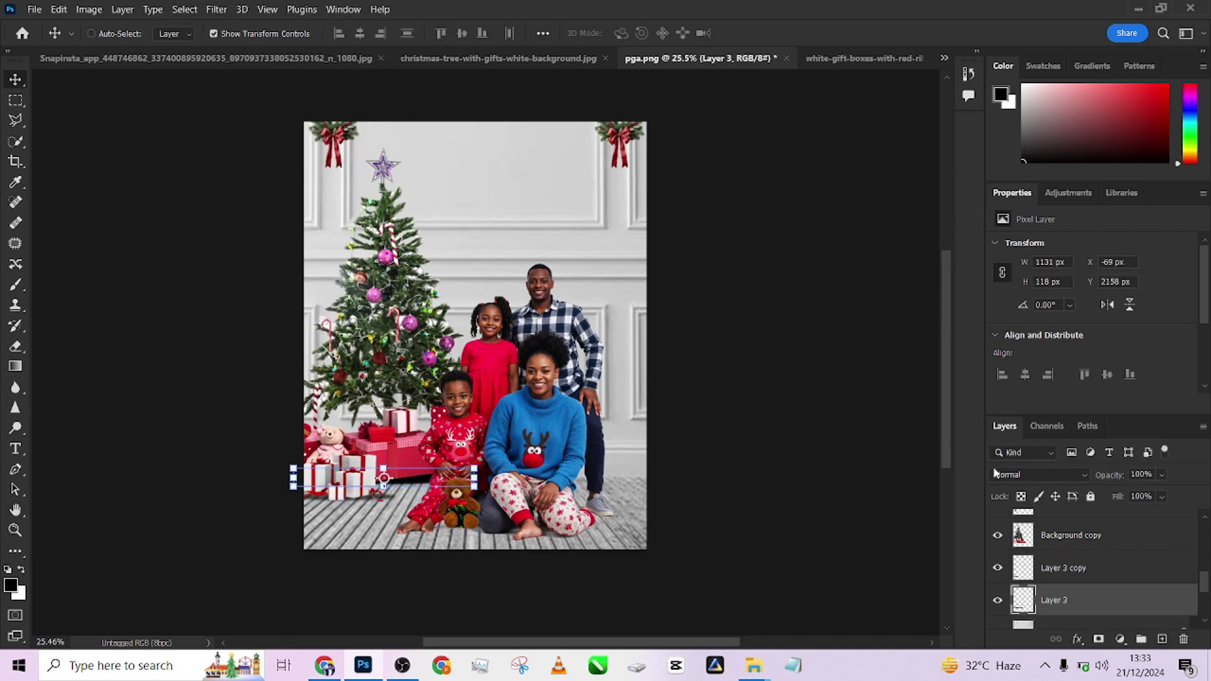
drag(1150, 517, 1160, 517)
Scale the white gift boxes' shadow to 86.60% and nudge the larger Layer 3 shadow slightly up against the red gifts.
click(1072, 569)
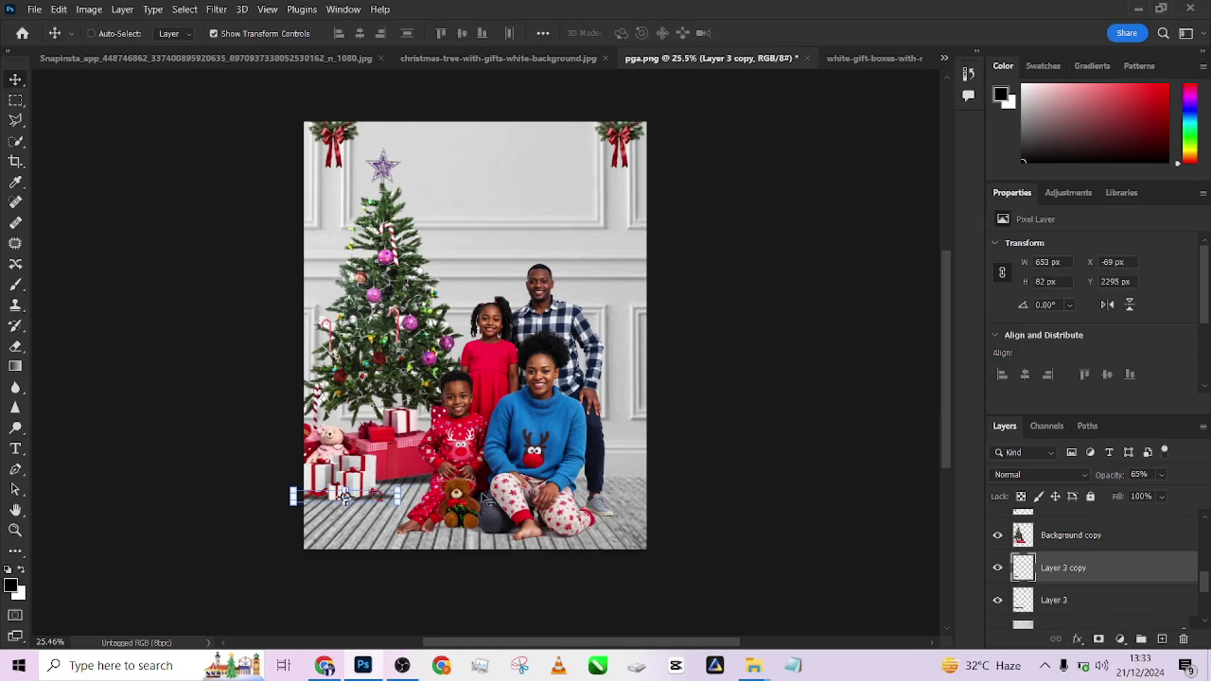
drag(397, 497, 384, 498)
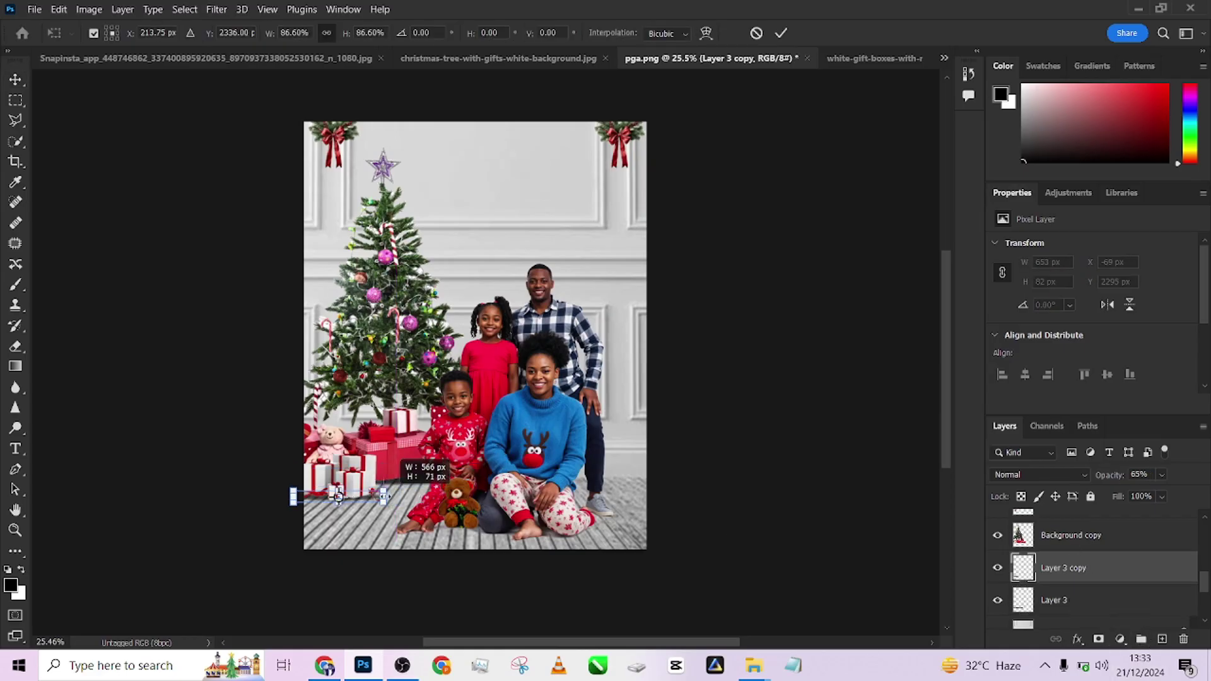
click(782, 34)
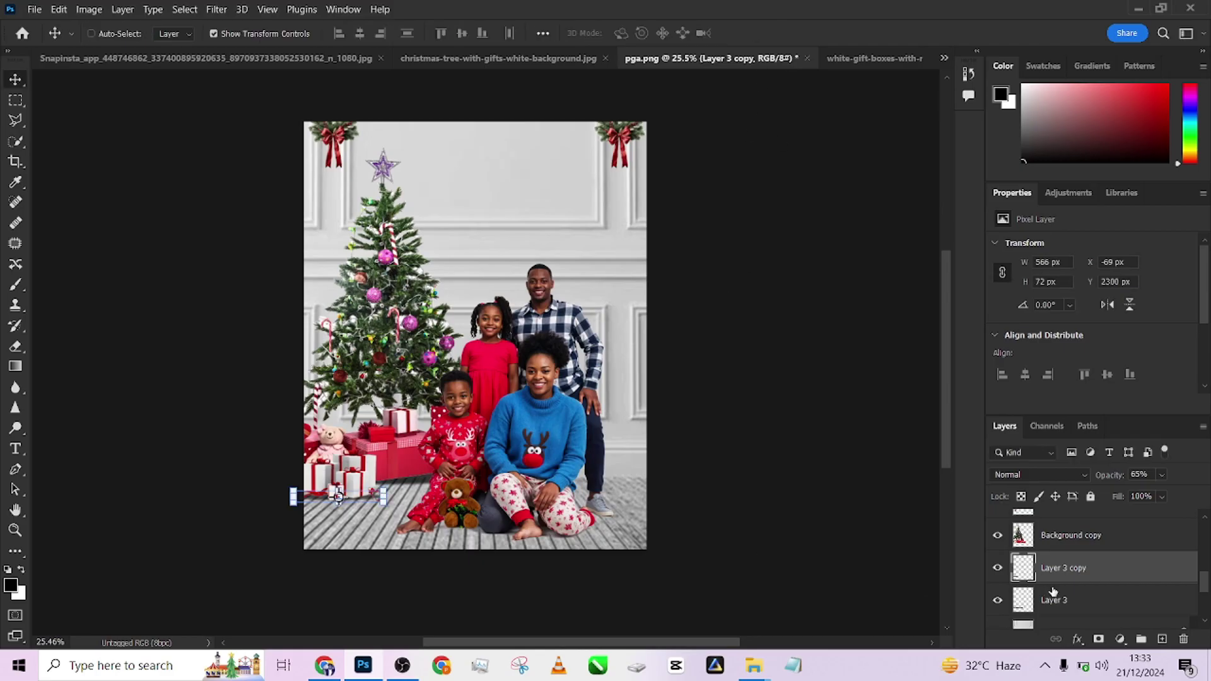
ctrl+click(428, 480)
drag(428, 479, 428, 477)
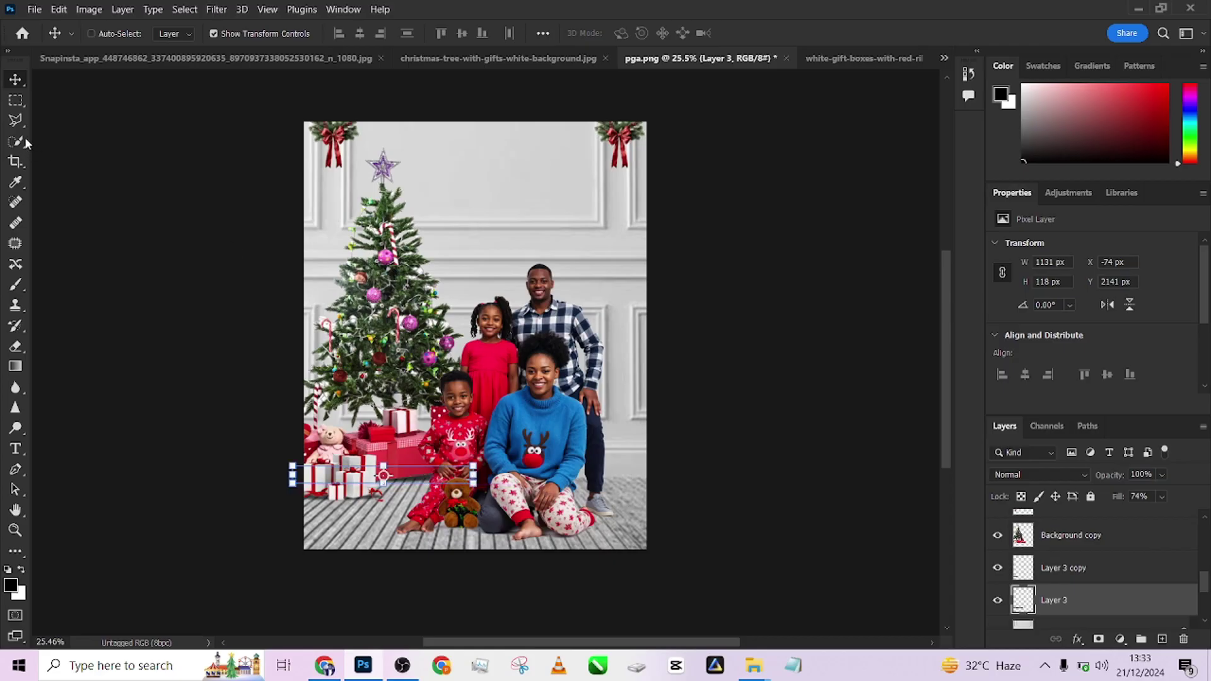
Compare the finished Christmas composite with the original photo by isolating the Background layer and restoring all layers.
click(15, 100)
scroll(537, 416, down, 2)
scroll(537, 416, up, 2)
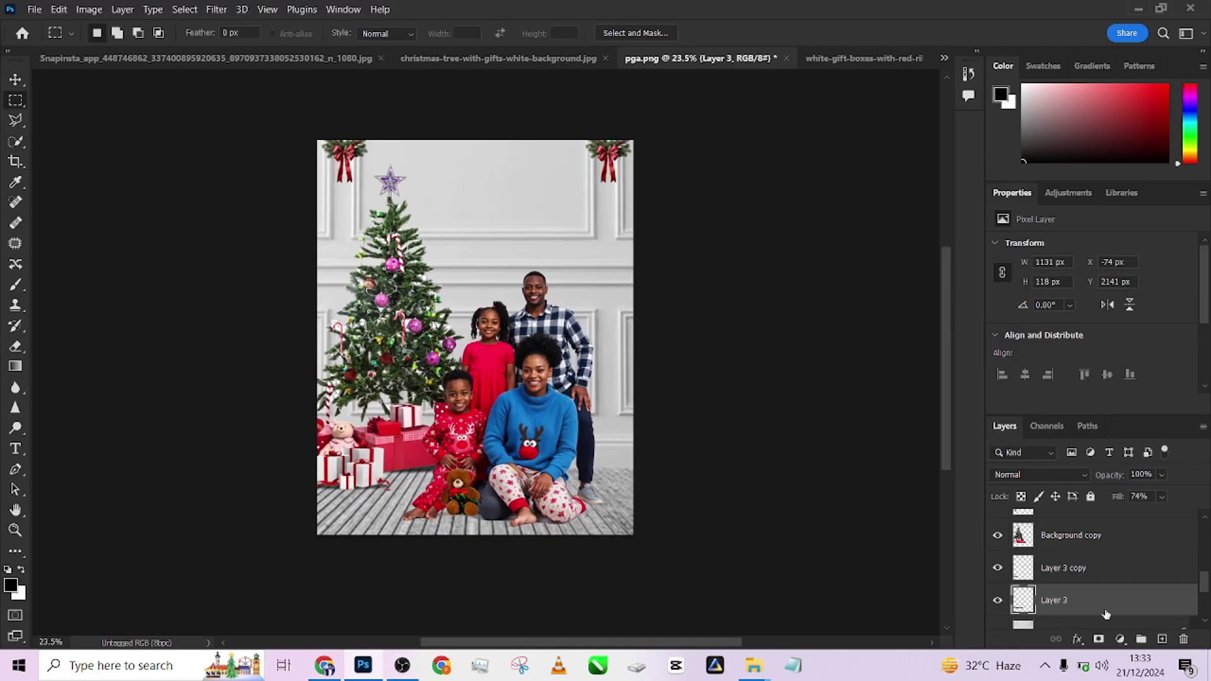
scroll(1061, 594, down, 3)
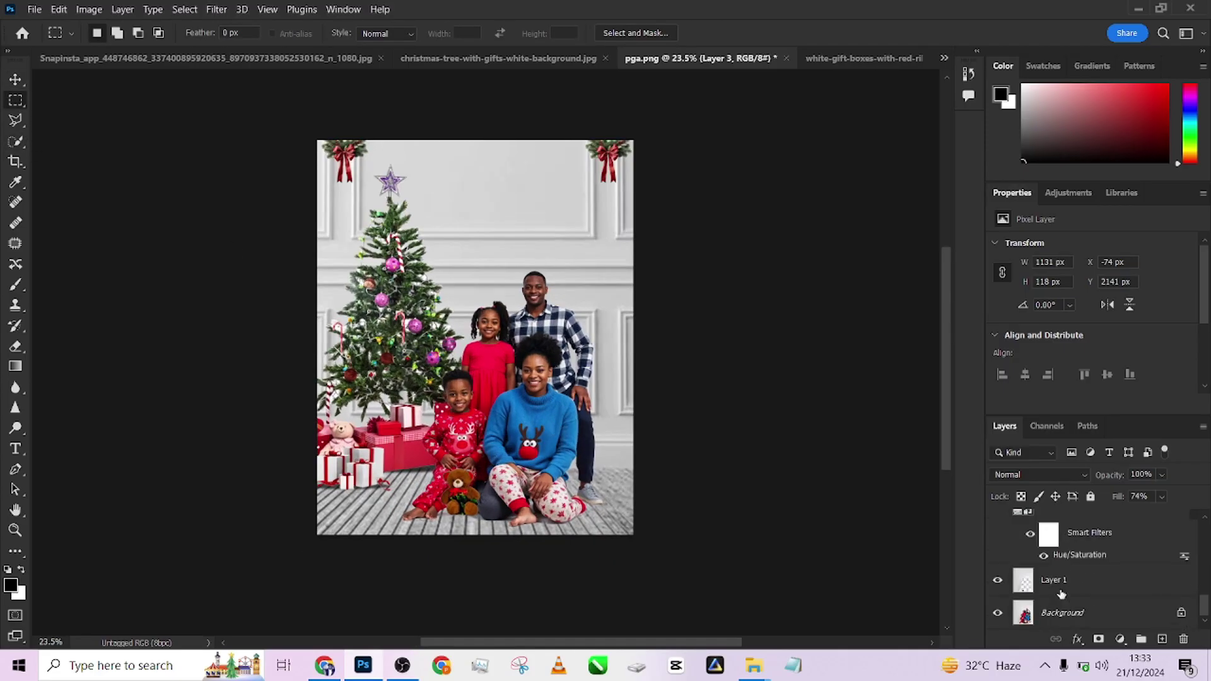
alt+click(997, 613)
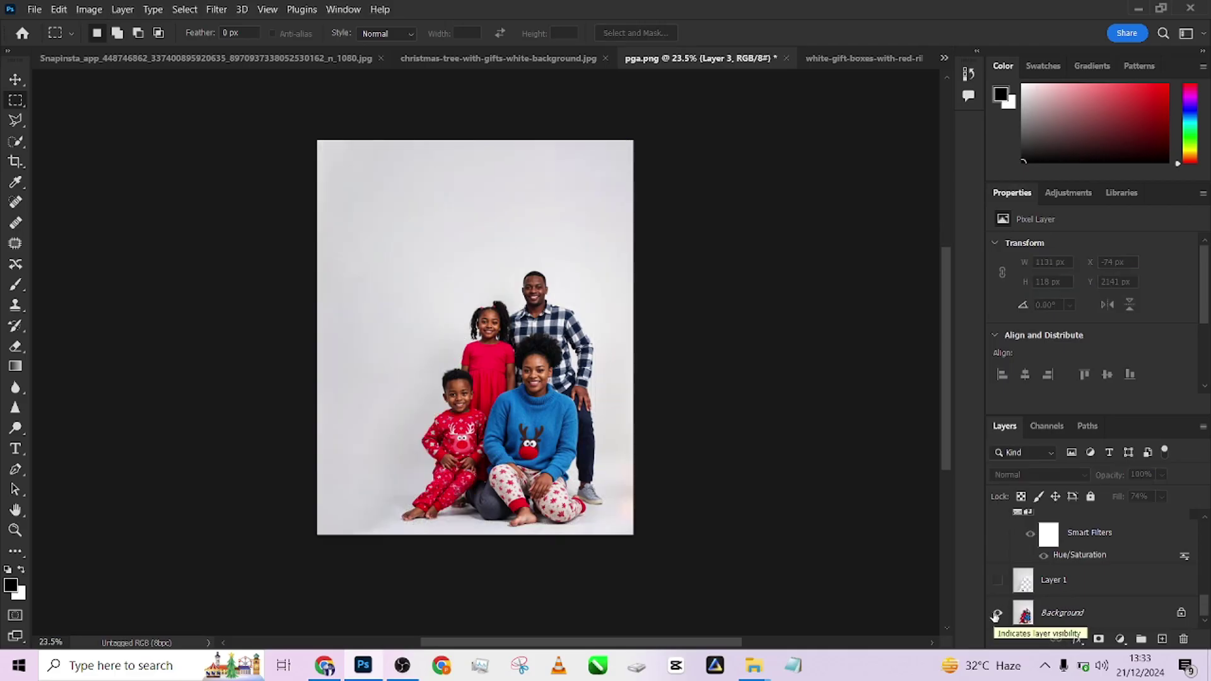
alt+click(997, 613)
alt+click(997, 613)
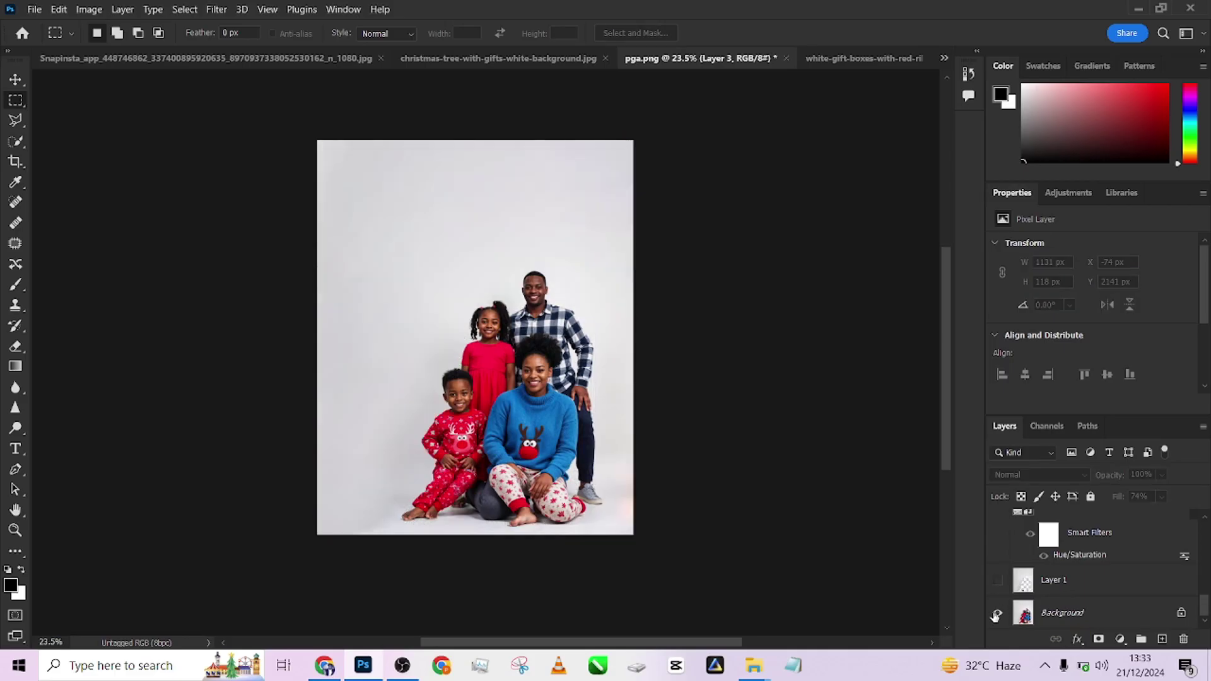
alt+click(996, 613)
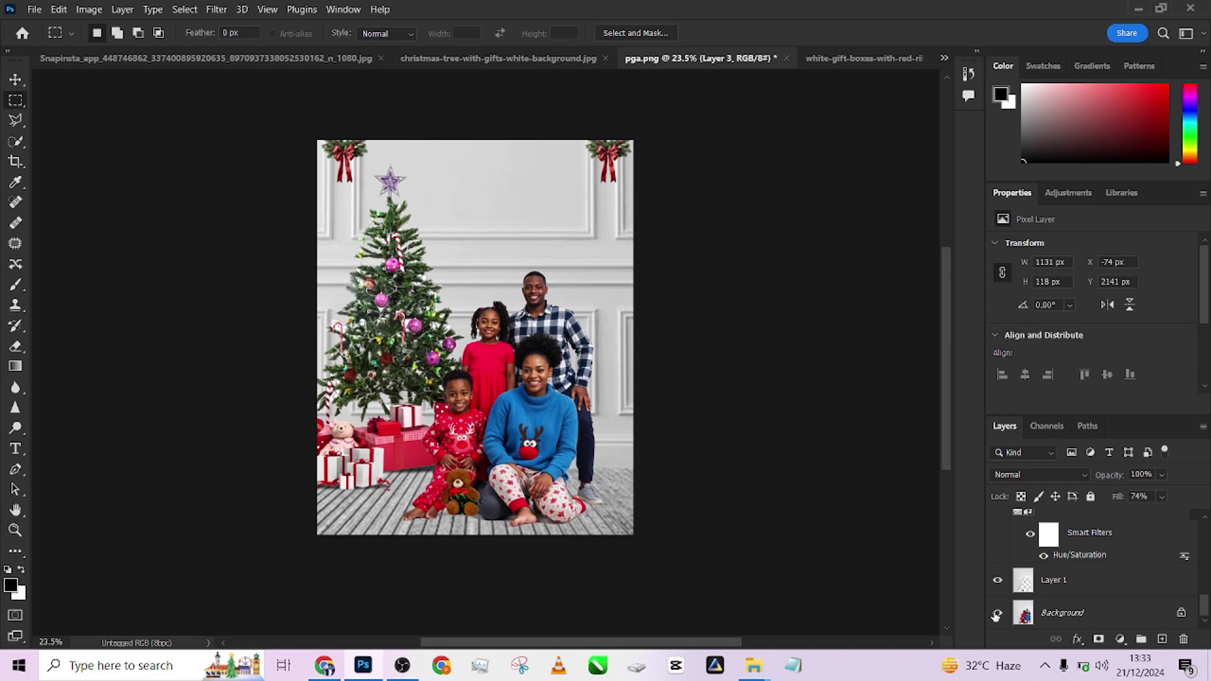